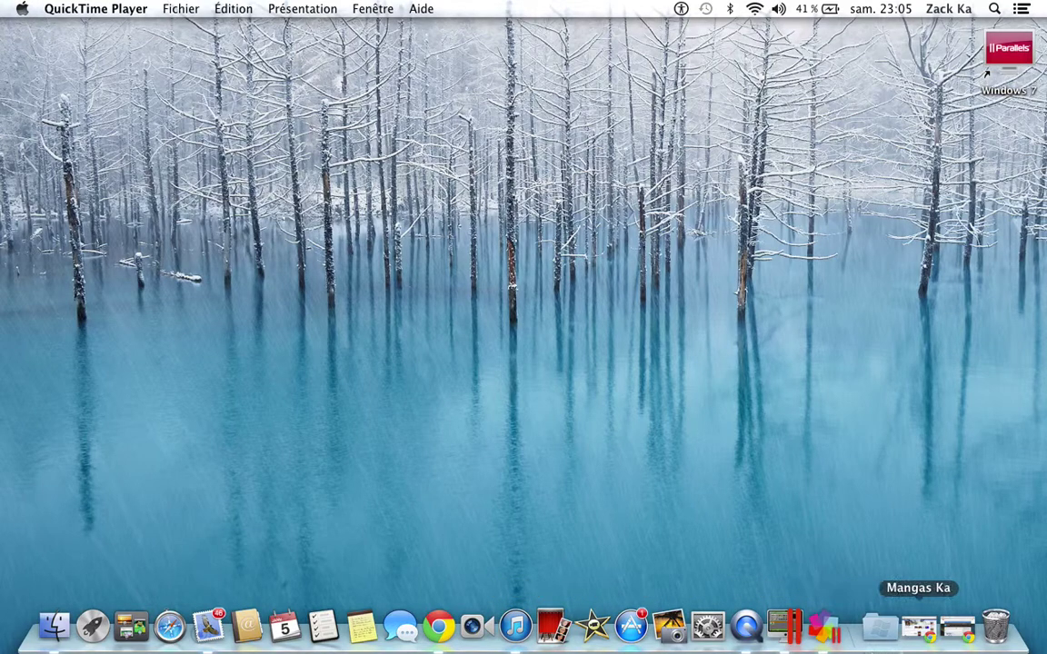
# Step: Switch to the Chrome window and open the Google home page in a new tab
pyautogui.click(957, 636)
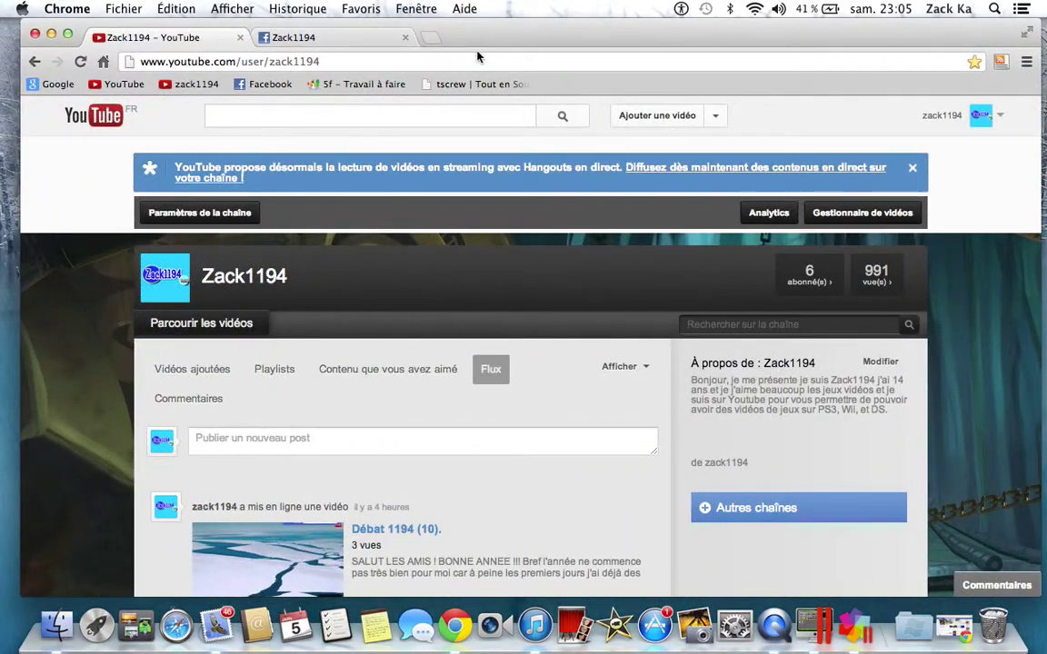
pyautogui.click(430, 38)
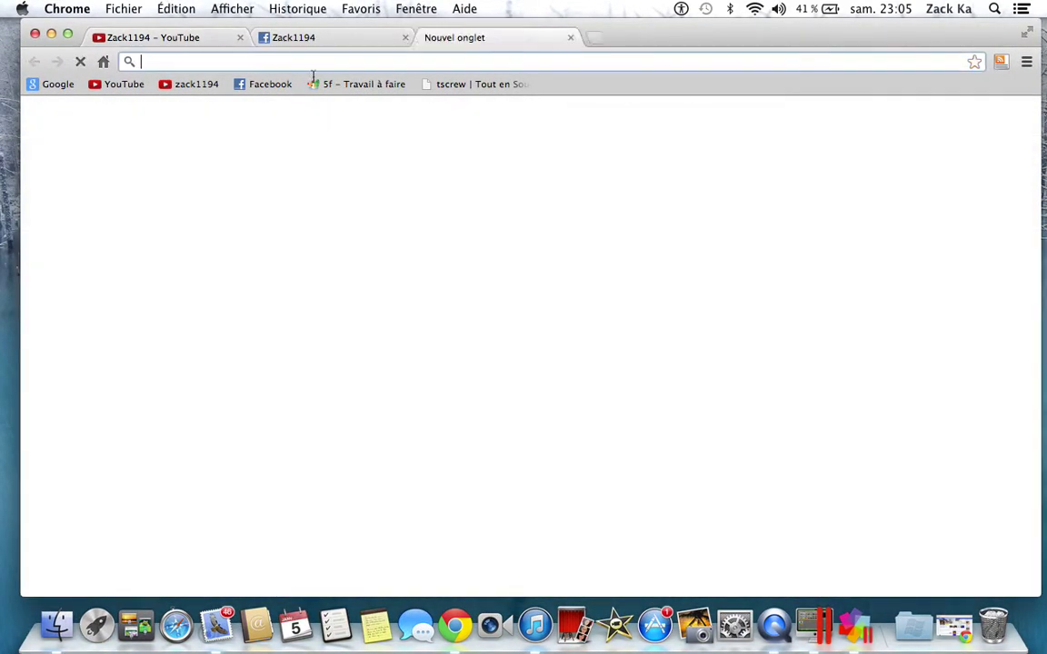
pyautogui.click(60, 85)
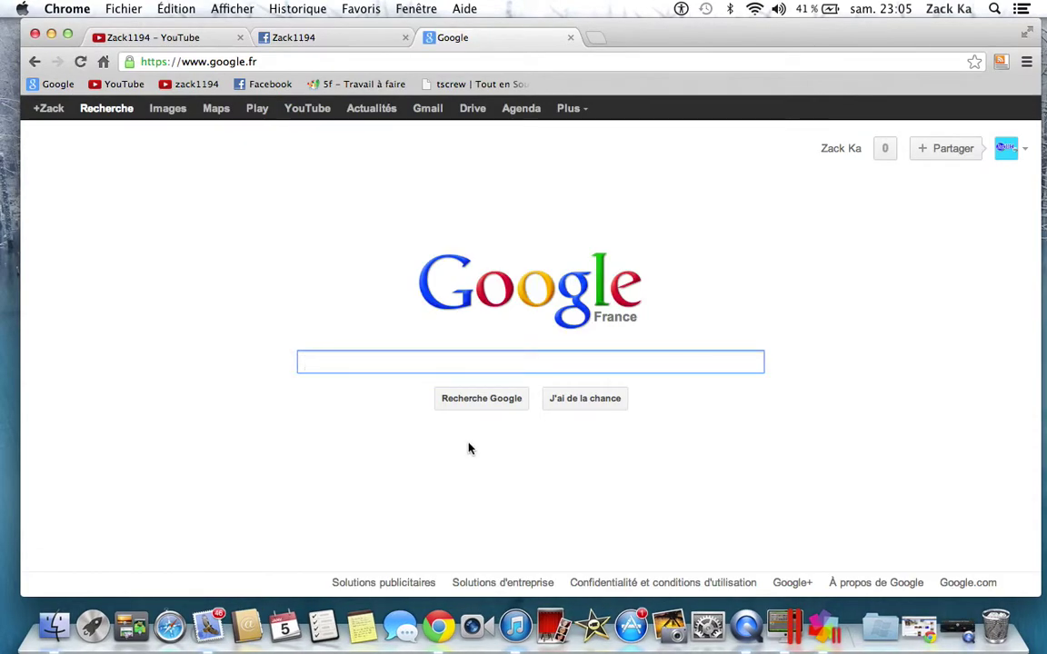
# Step: Search Google for "dazzle dvc 100", show the image results and preview the white capture device with its input sockets
pyautogui.write('dav')
pyautogui.press('BackSpace')
pyautogui.write('zzle ')
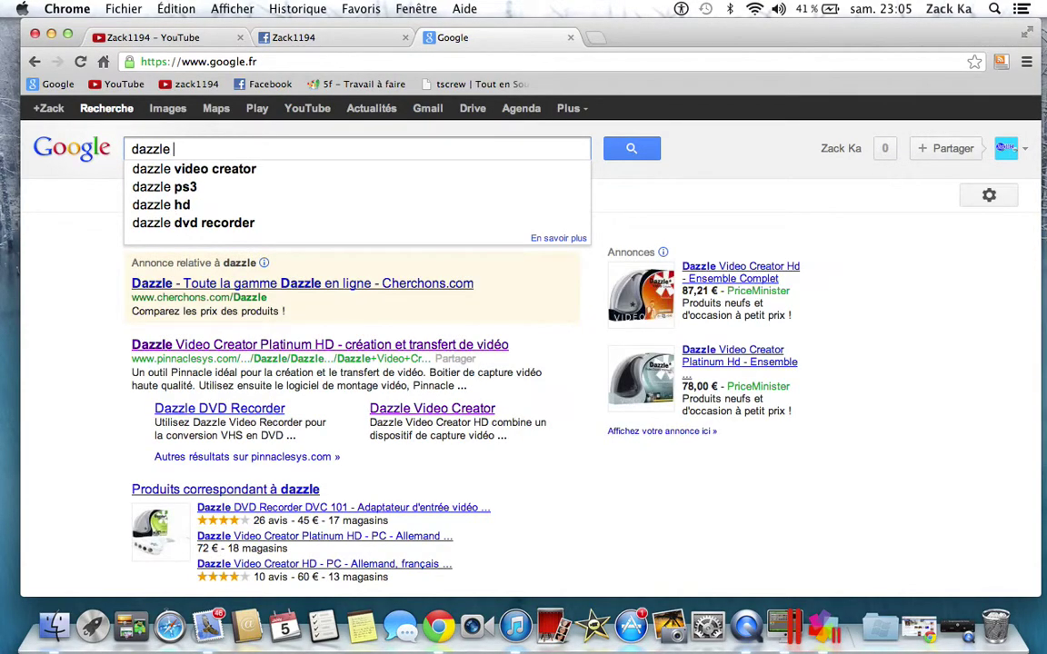
pyautogui.write('dvc')
pyautogui.press('Down')
pyautogui.press('Down')
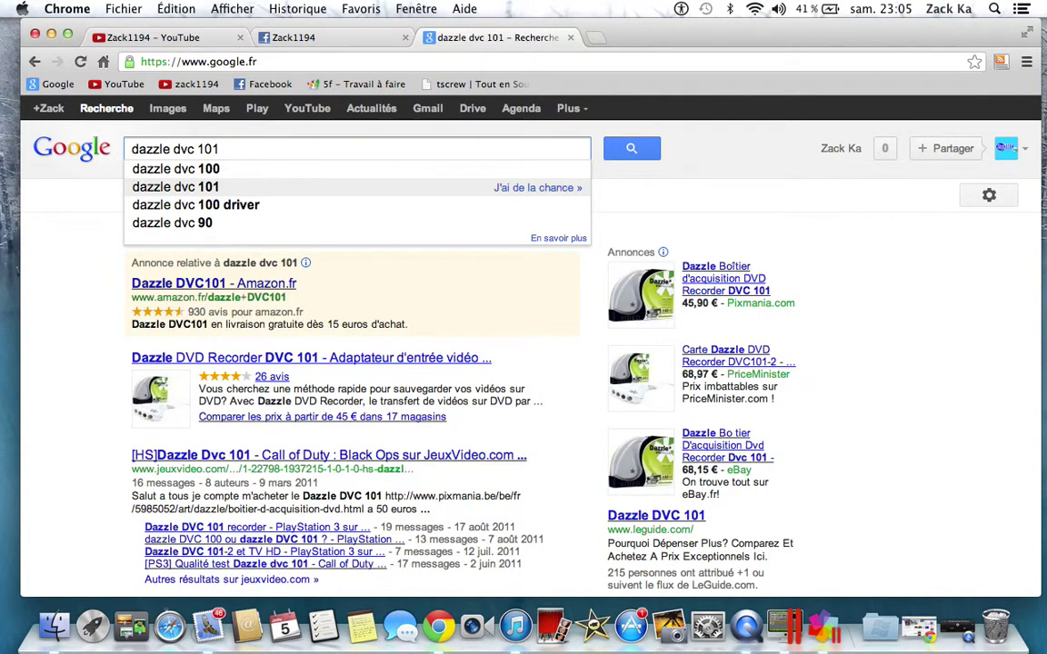
pyautogui.press('BackSpace')
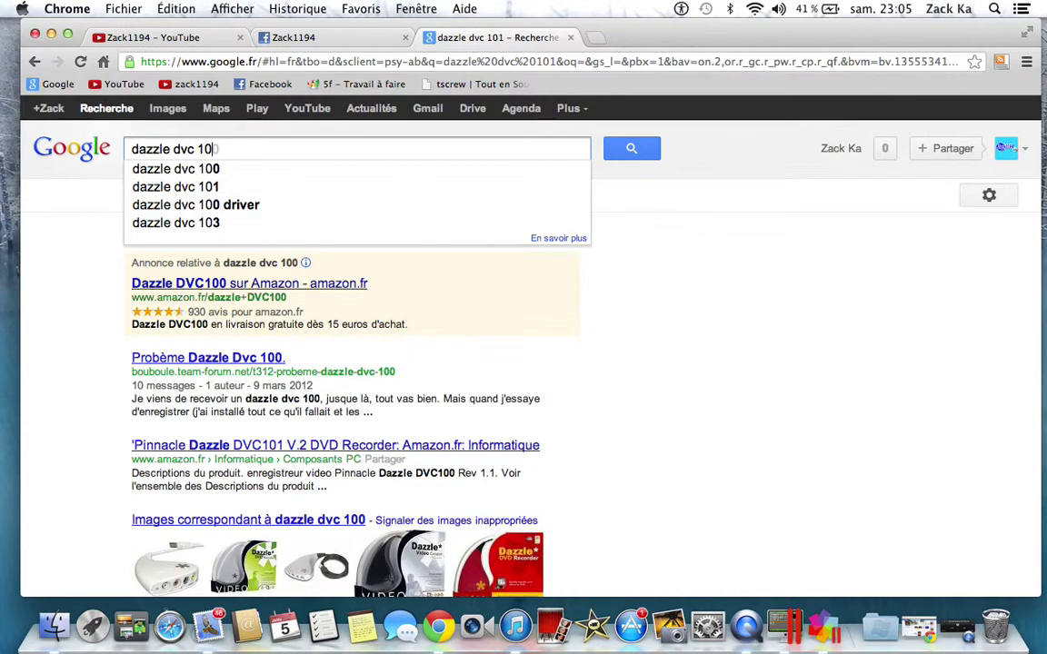
pyautogui.write('0')
pyautogui.press('Return')
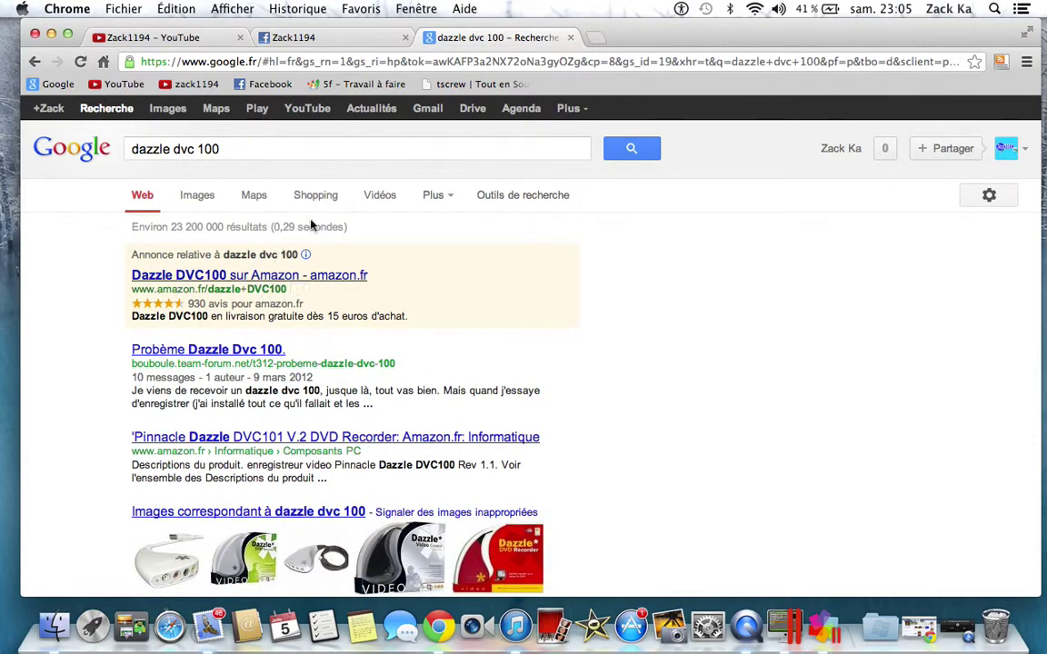
pyautogui.click(196, 205)
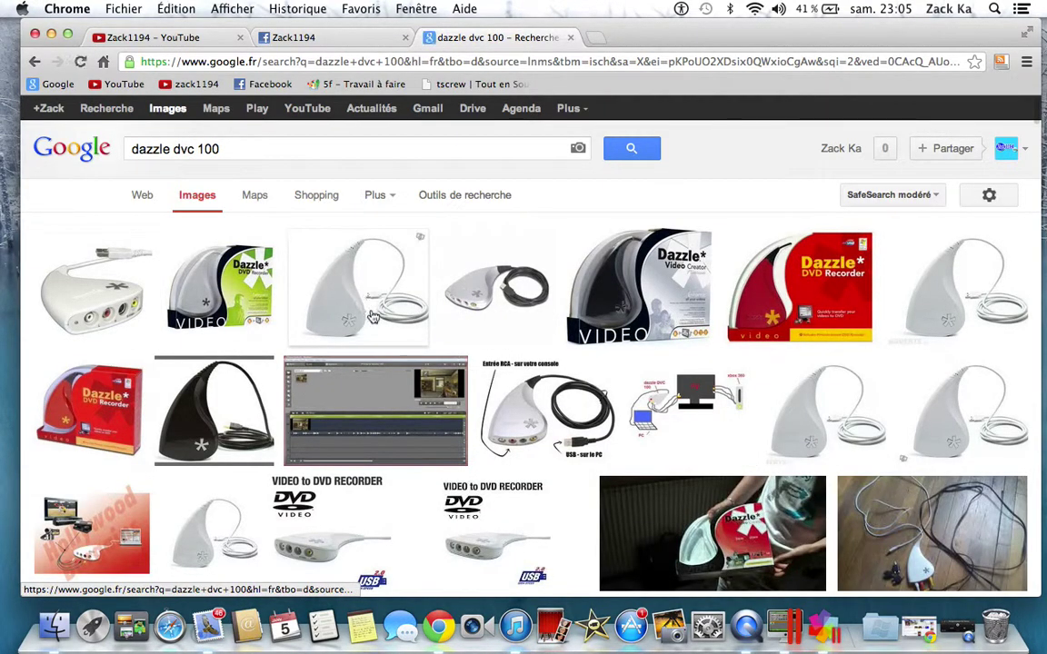
pyautogui.moveTo(97, 312)
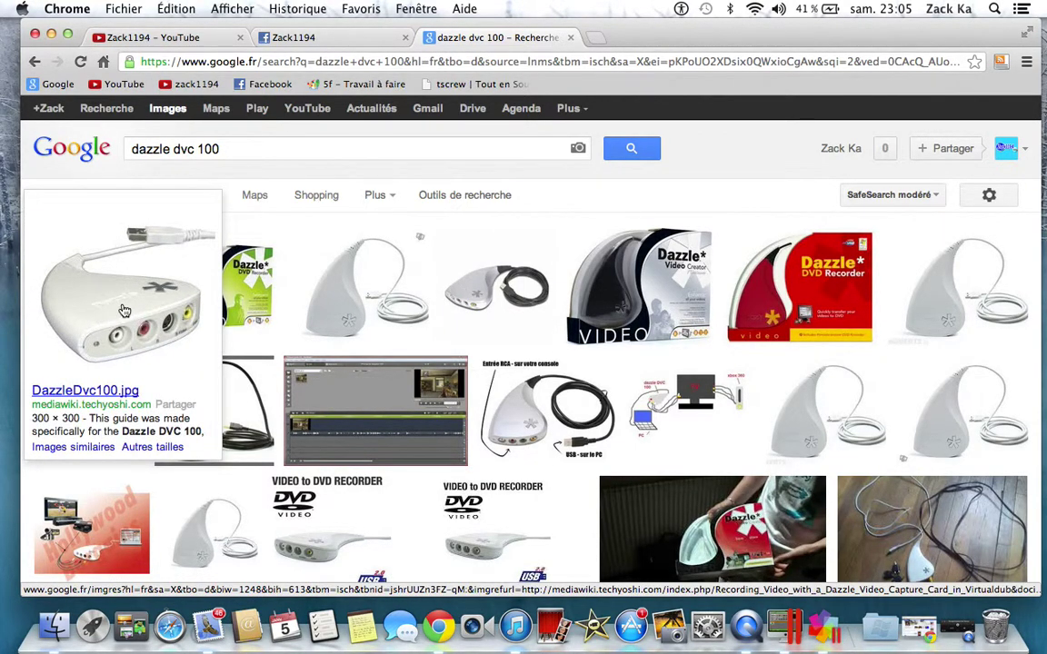
# Step: Replace the image search query with "cables ps3" and run the search
pyautogui.click(287, 148)
pyautogui.press('super+a')
pyautogui.write('ca')
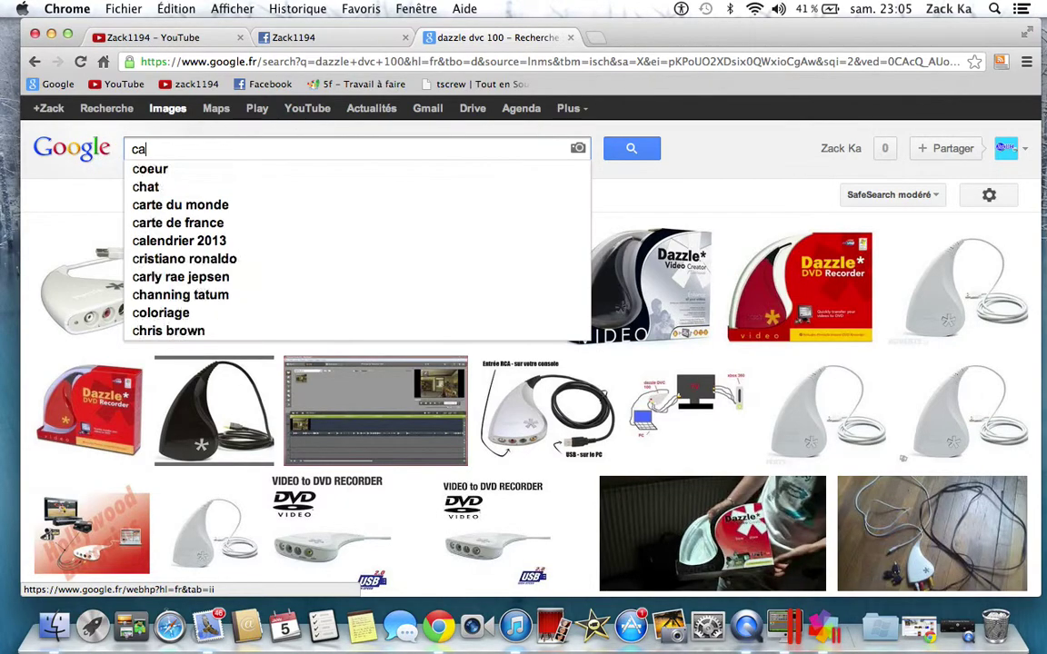
pyautogui.write('ble')
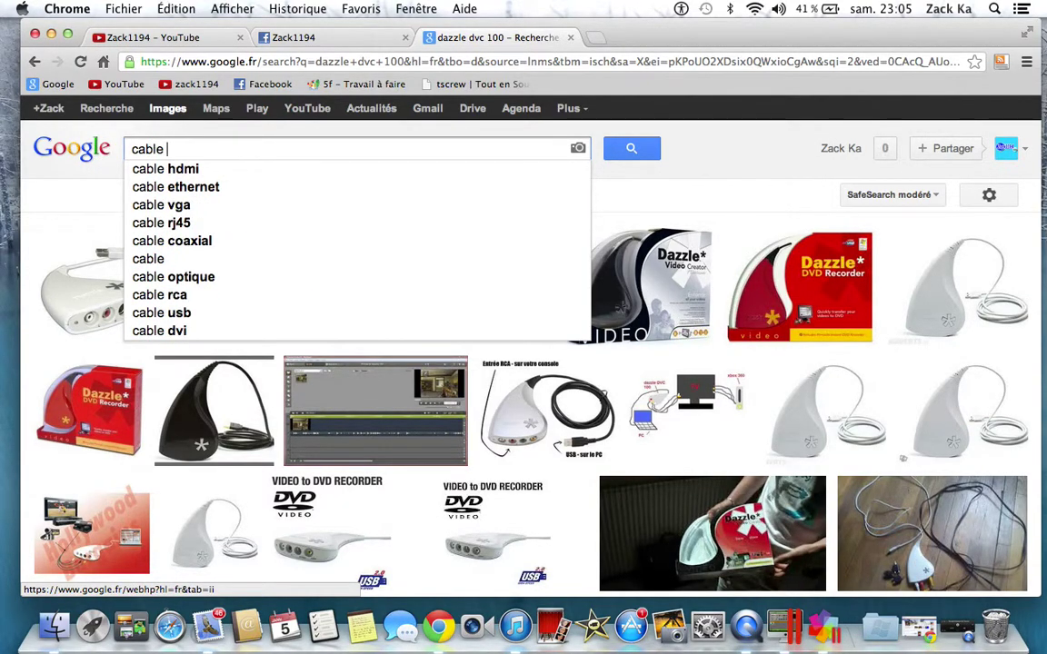
pyautogui.write('s p')
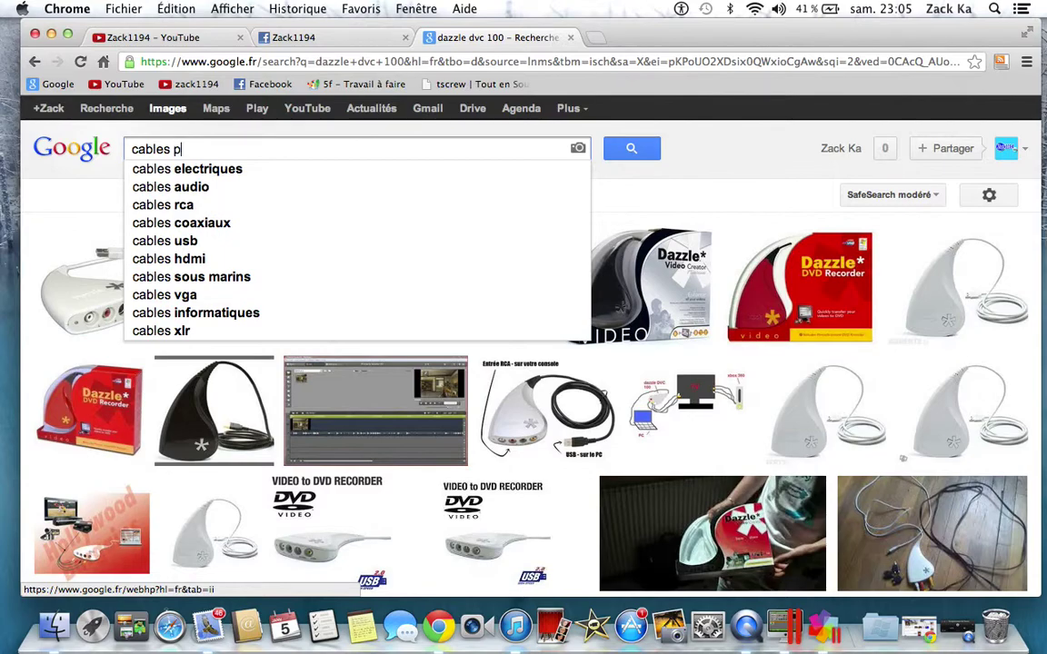
pyautogui.write('s')
pyautogui.write('3')
pyautogui.press('Return')
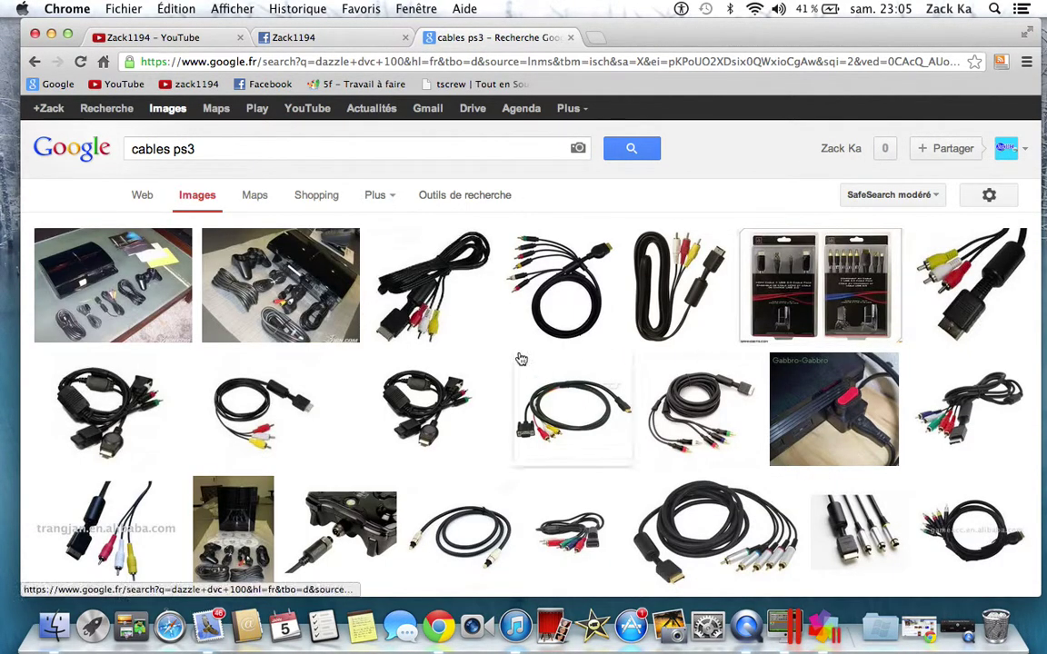
# Step: View the enlarged image of the PS3 cable with red, white and yellow plugs, and return to the "dazzle dvc 100" image results
pyautogui.moveTo(651, 295)
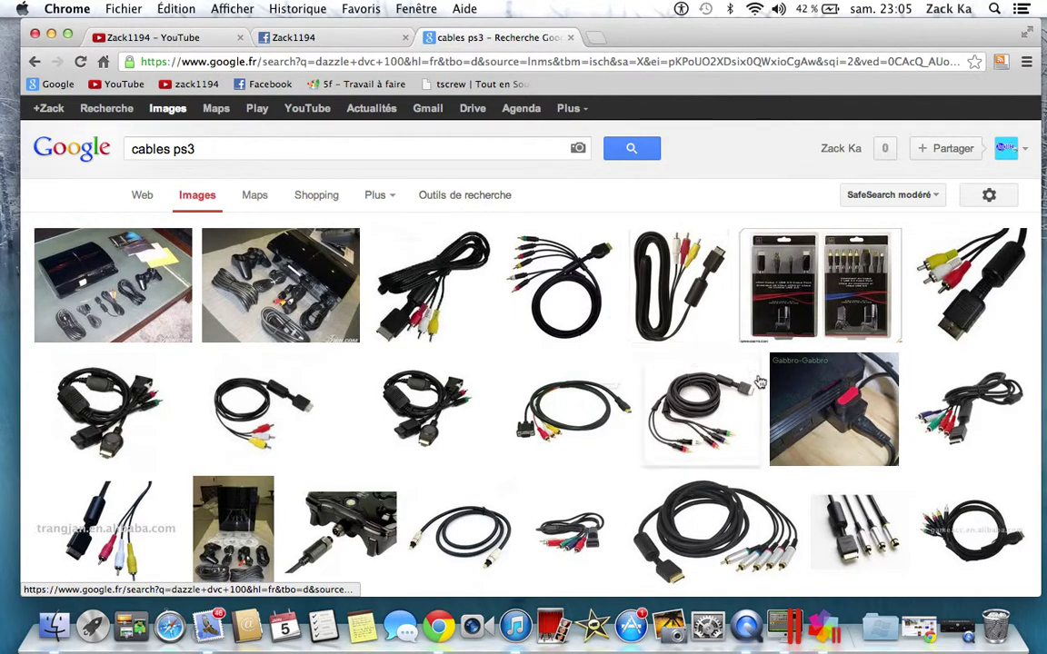
pyautogui.click(661, 272)
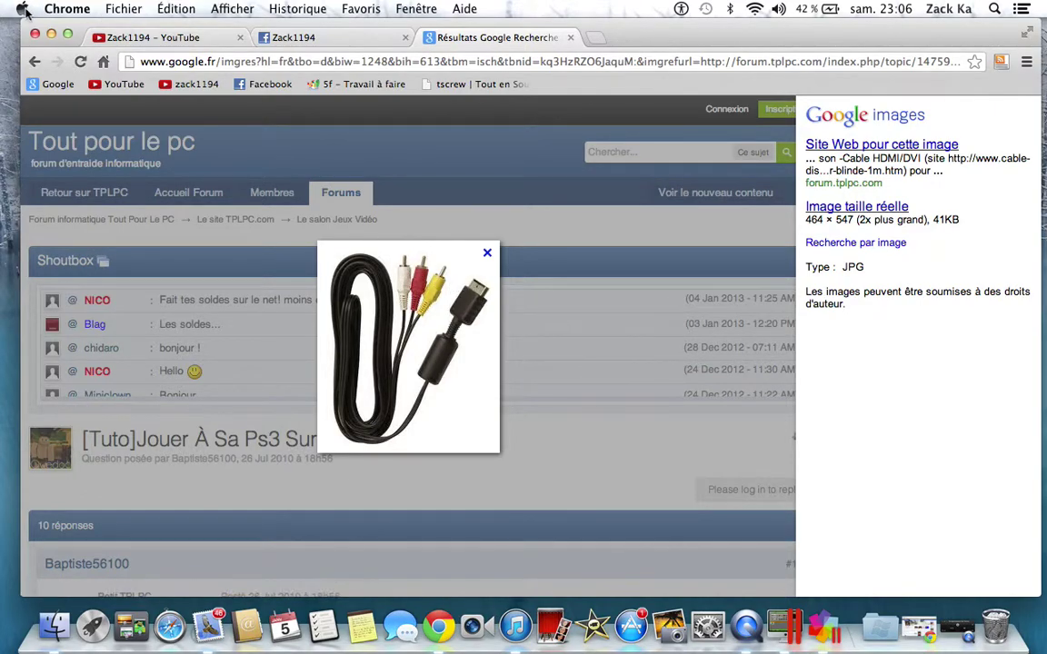
pyautogui.click(35, 62)
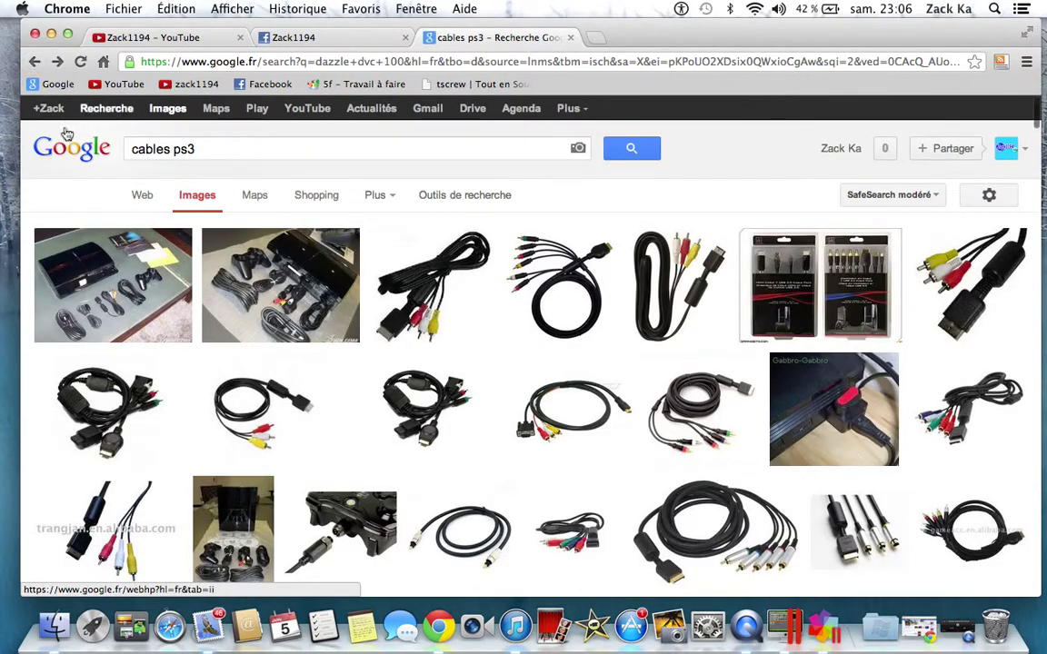
pyautogui.click(35, 61)
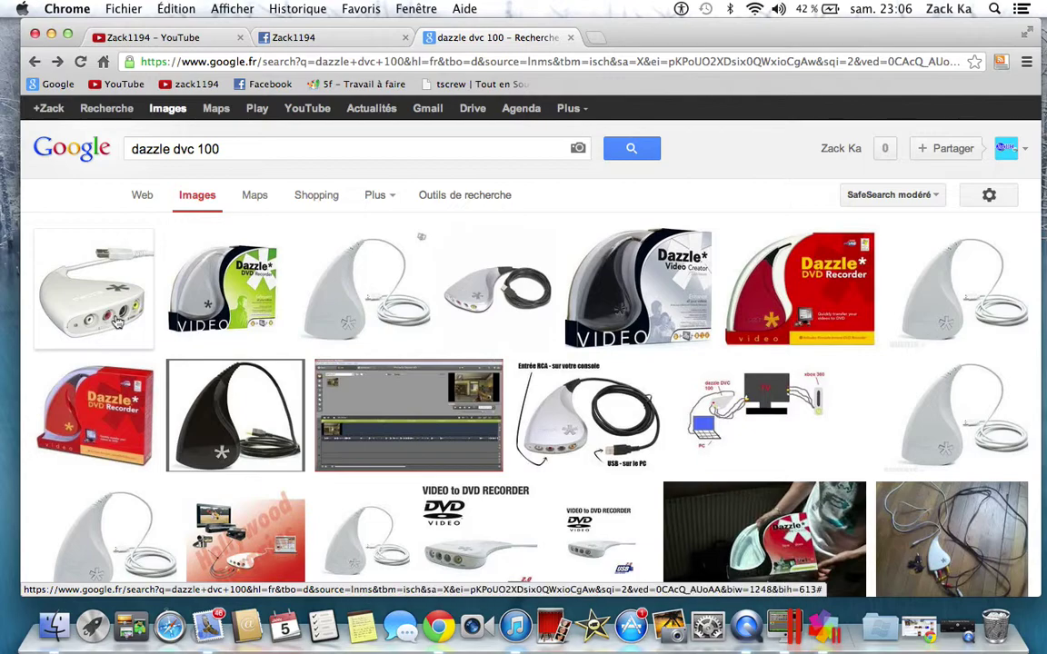
# Step: Examine the Dazzle DVC 100 image results for the device's input sockets, packaging and variants, and return to the start of the results
pyautogui.moveTo(139, 309)
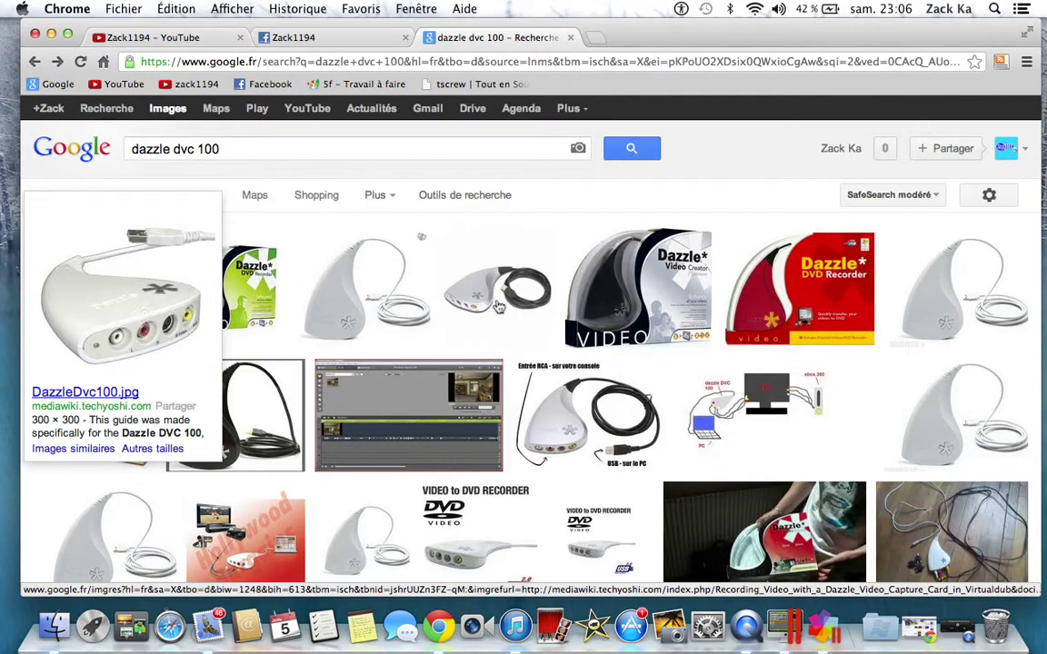
pyautogui.moveTo(461, 455)
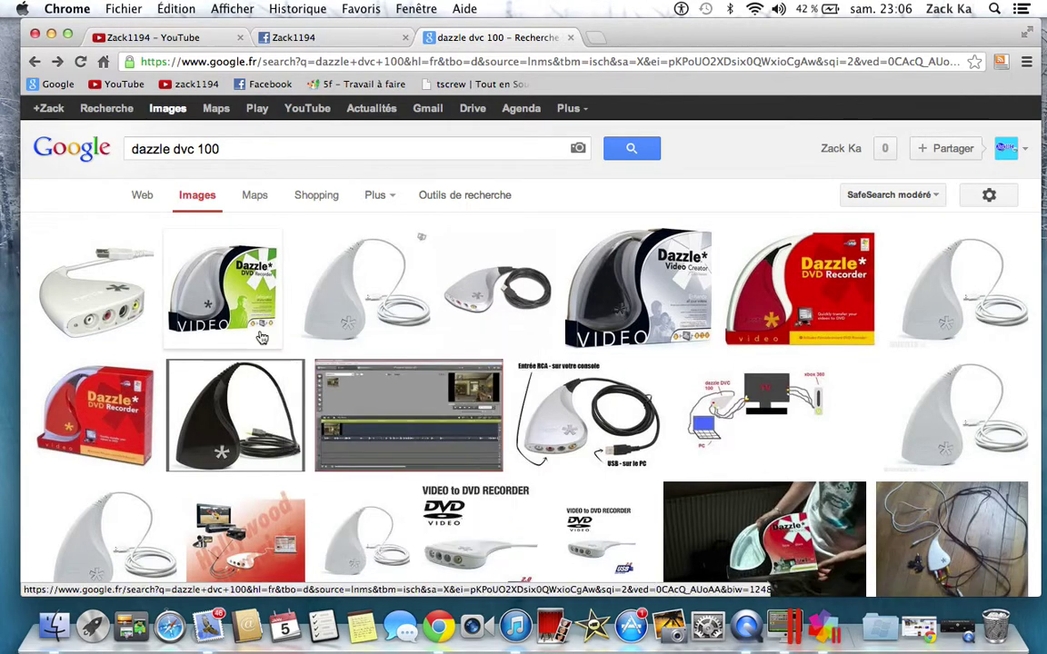
pyautogui.scroll(-1, 83, 454)
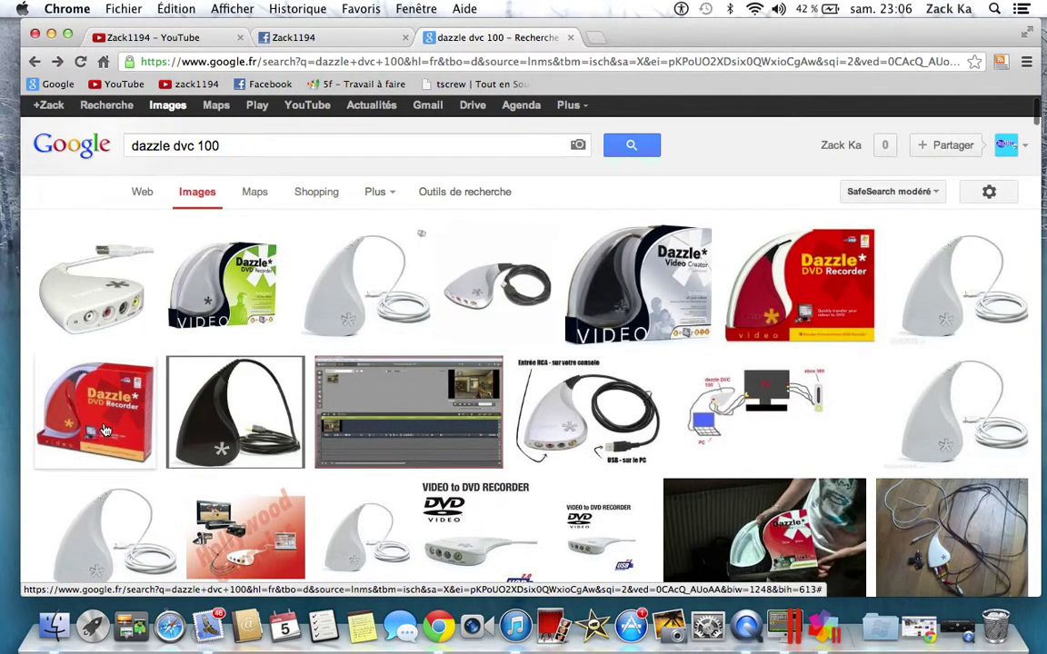
pyautogui.moveTo(106, 412)
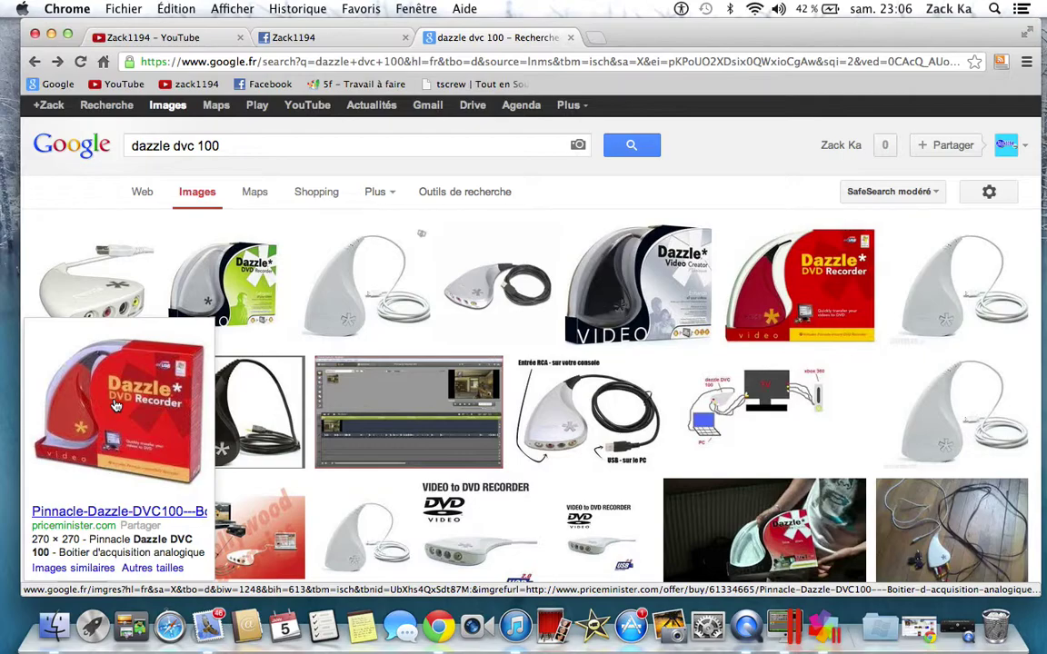
pyautogui.scroll(-5, 115, 405)
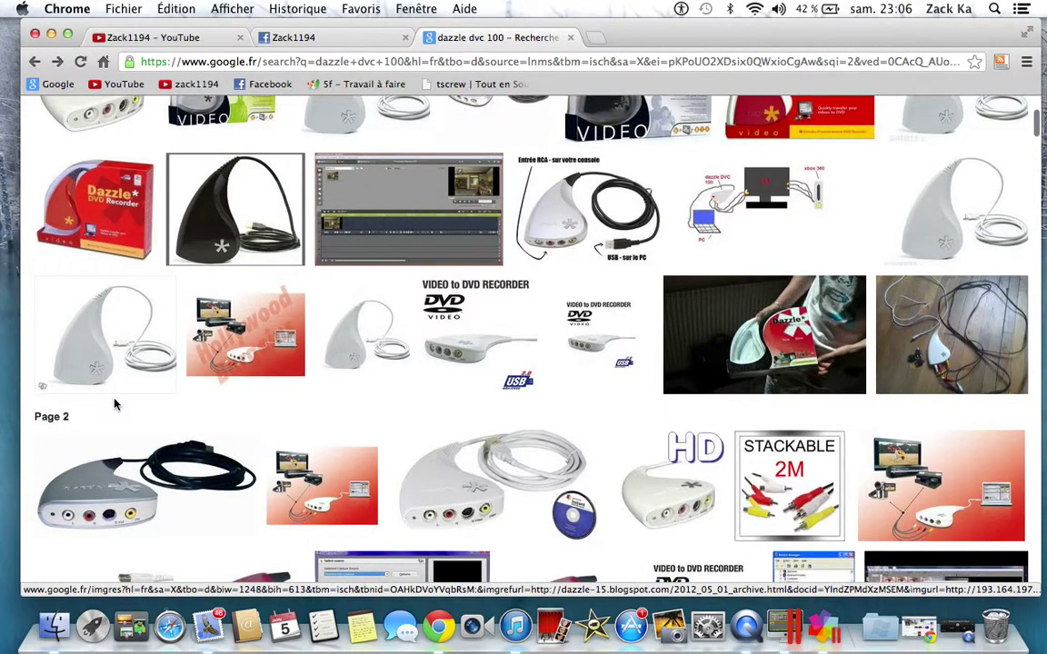
pyautogui.scroll(5, 115, 405)
pyautogui.scroll(-9, 115, 405)
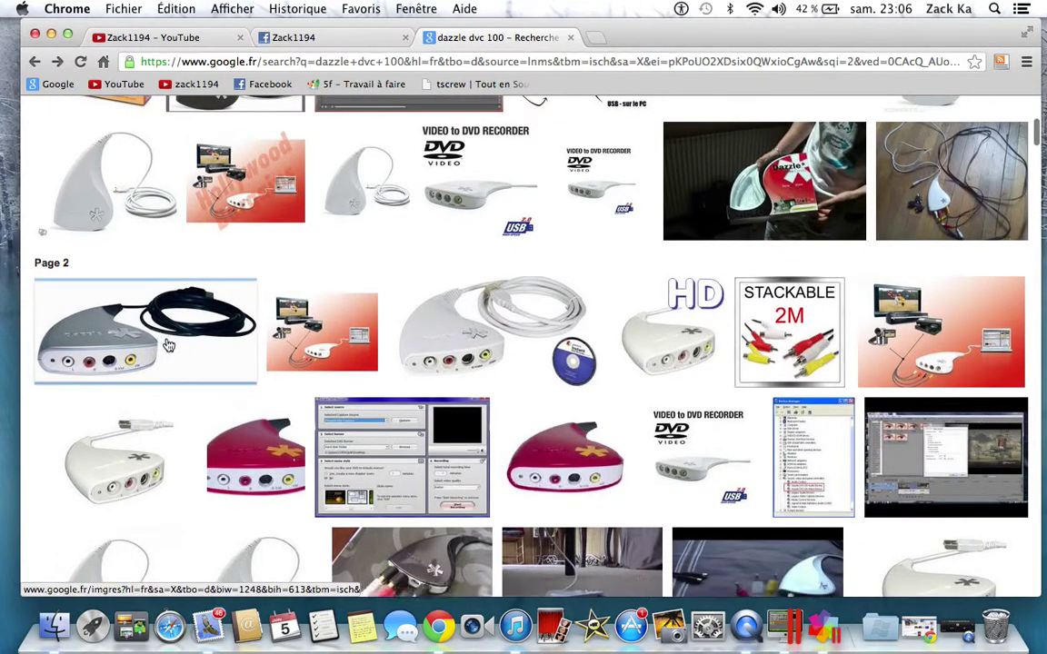
pyautogui.moveTo(164, 349)
pyautogui.scroll(-20, 171, 429)
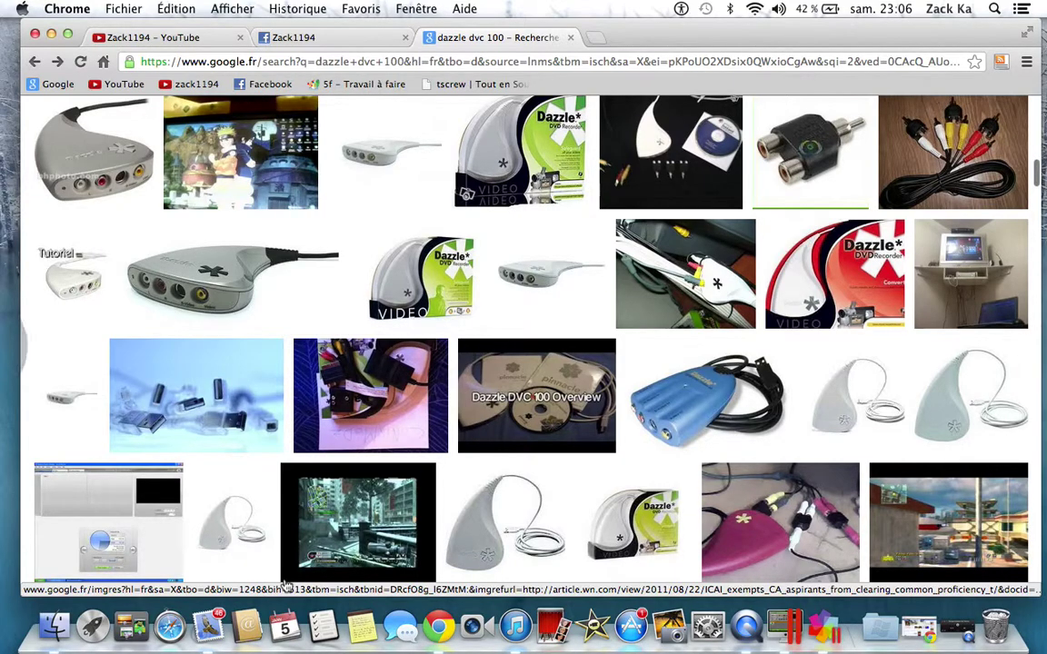
pyautogui.scroll(-15, 286, 586)
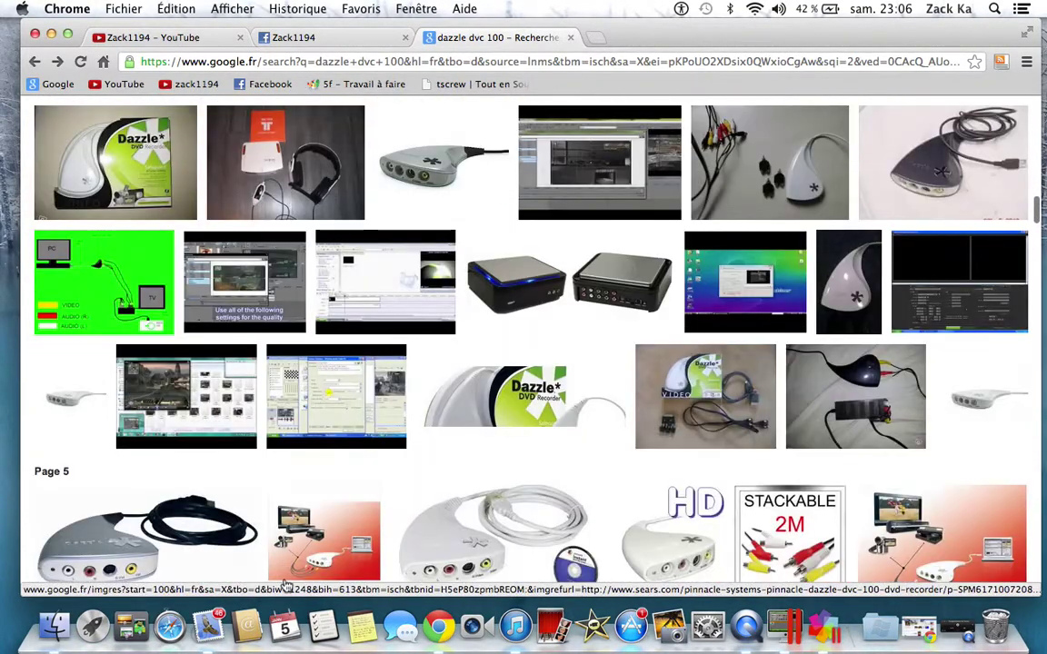
pyautogui.scroll(-3, 286, 586)
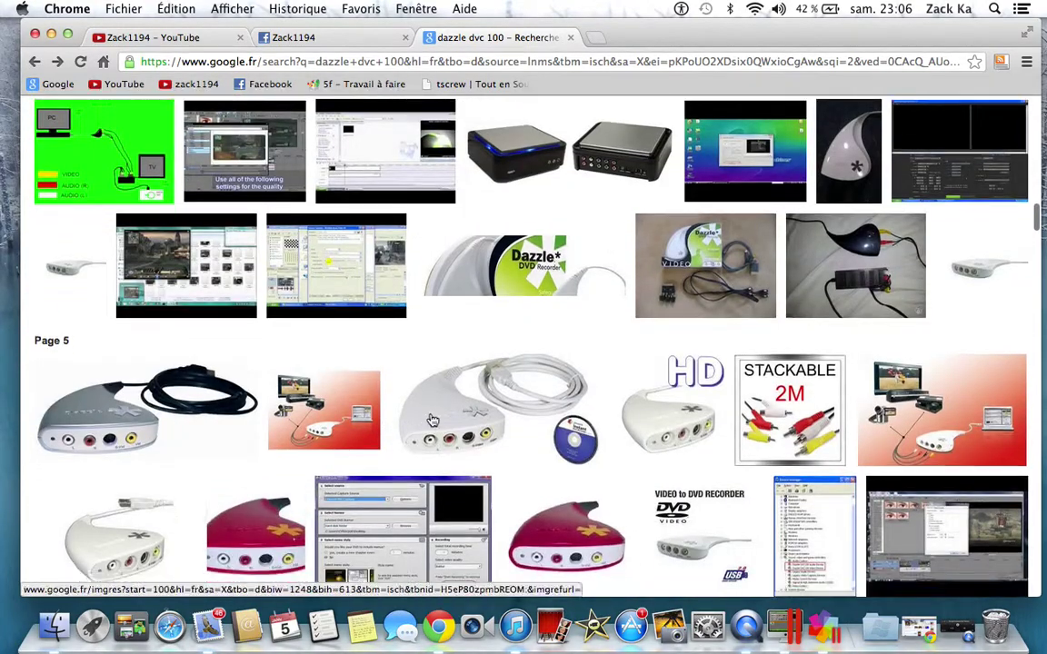
pyautogui.scroll(-5, 381, 473)
pyautogui.scroll(-7, 326, 529)
pyautogui.scroll(9, 327, 530)
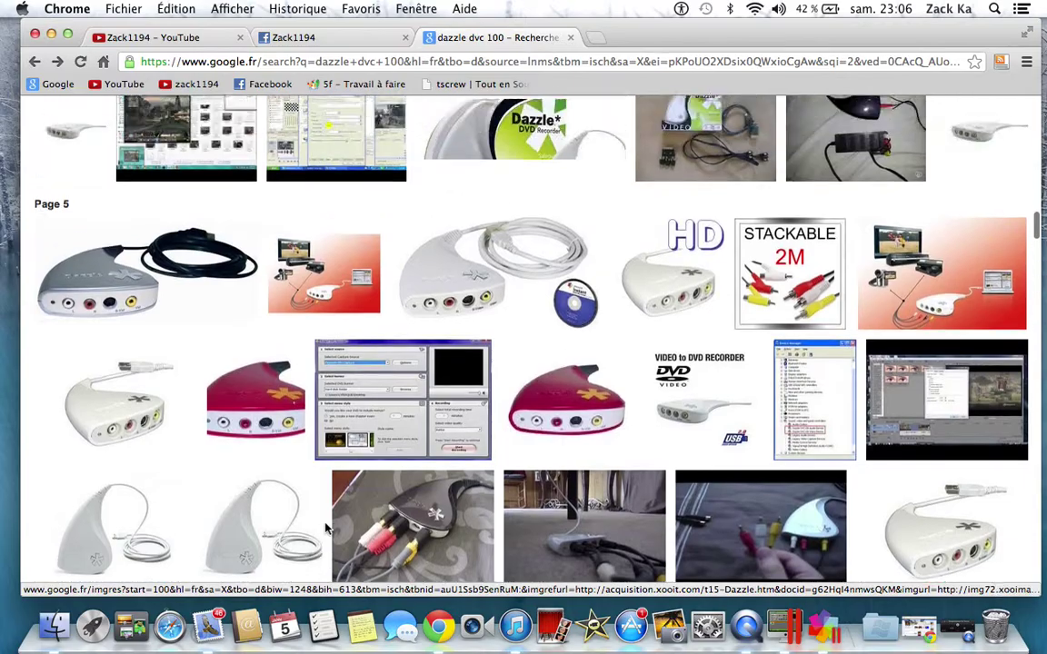
pyautogui.scroll(15, 327, 530)
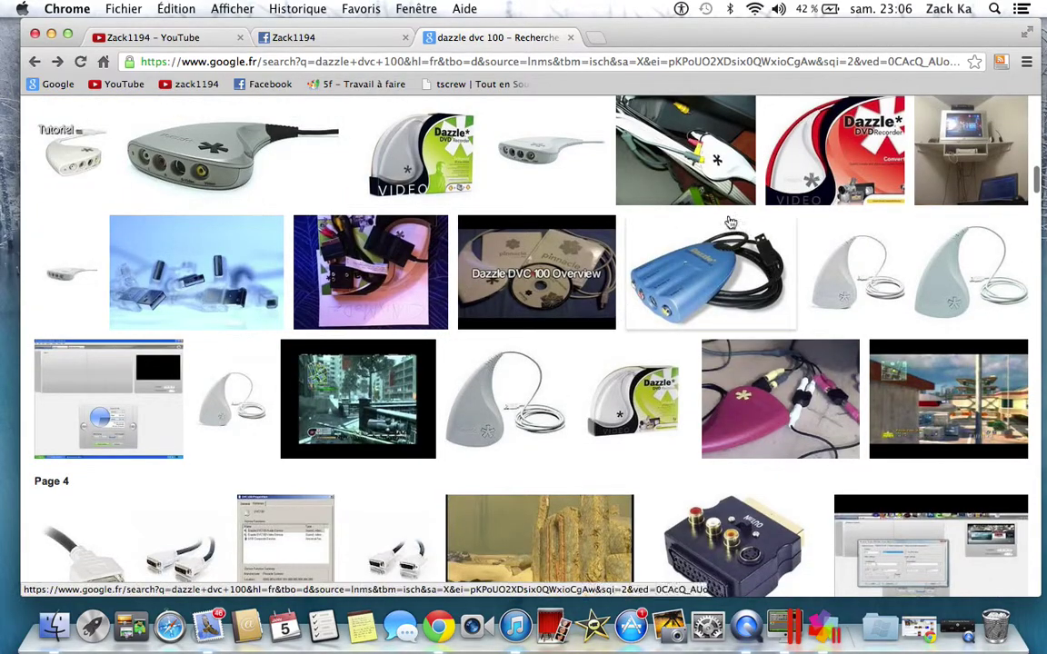
pyautogui.scroll(20, 527, 343)
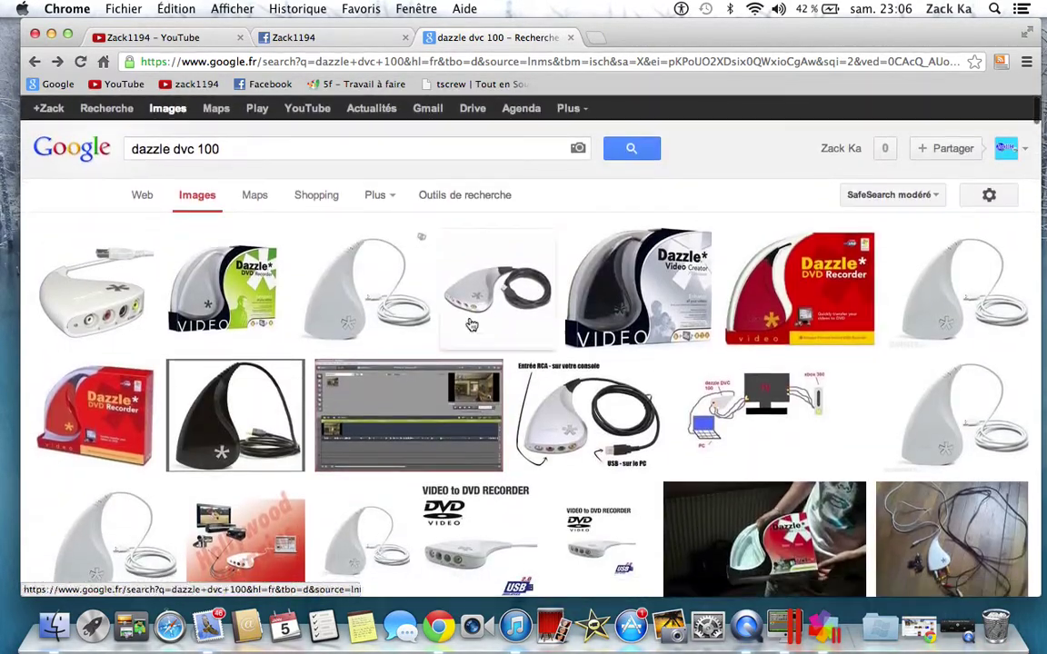
# Step: Clear the Dazzle query and run an image search for "ps3"
pyautogui.click(320, 142)
pyautogui.click(194, 154)
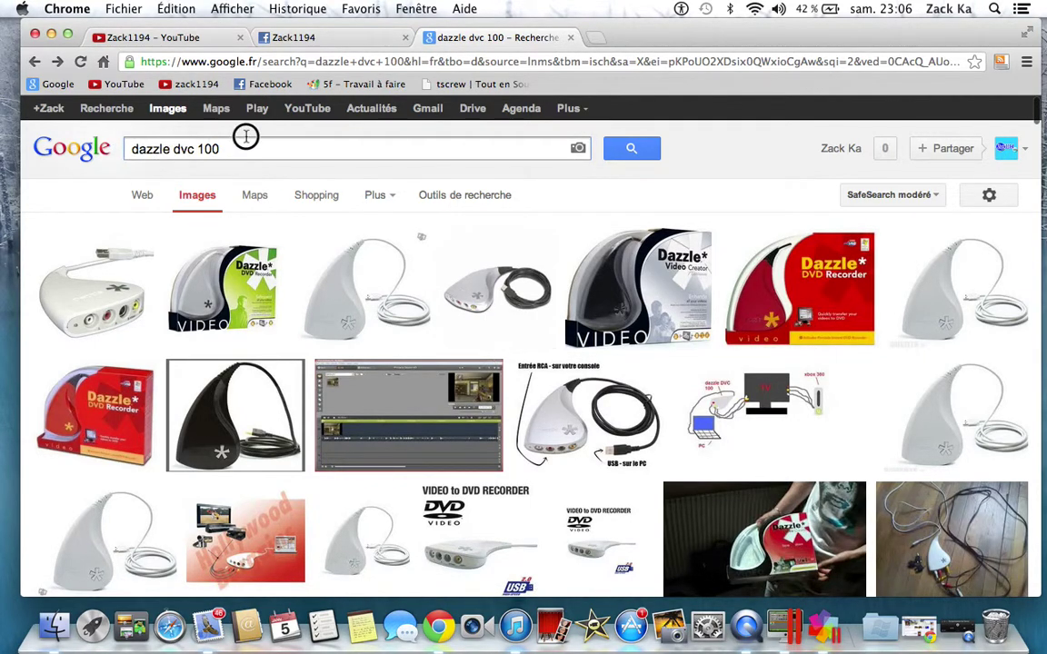
pyautogui.moveTo(246, 147); pyautogui.dragTo(136, 155)
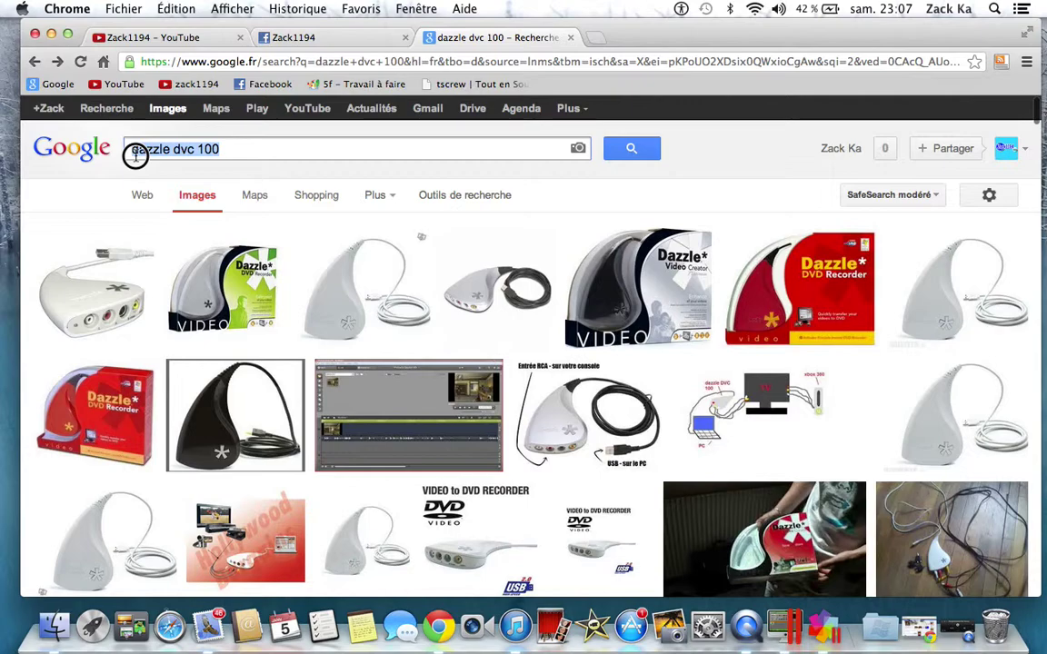
pyautogui.press('Right')
pyautogui.press('BackSpace')
pyautogui.press('BackSpace')
pyautogui.press('BackSpace')
pyautogui.press('BackSpace')
pyautogui.press('BackSpace')
pyautogui.press('BackSpace')
pyautogui.press('BackSpace')
pyautogui.press('BackSpace')
pyautogui.press('BackSpace')
pyautogui.press('BackSpace')
pyautogui.press('BackSpace')
pyautogui.press('BackSpace')
pyautogui.press('BackSpace')
pyautogui.press('BackSpace')
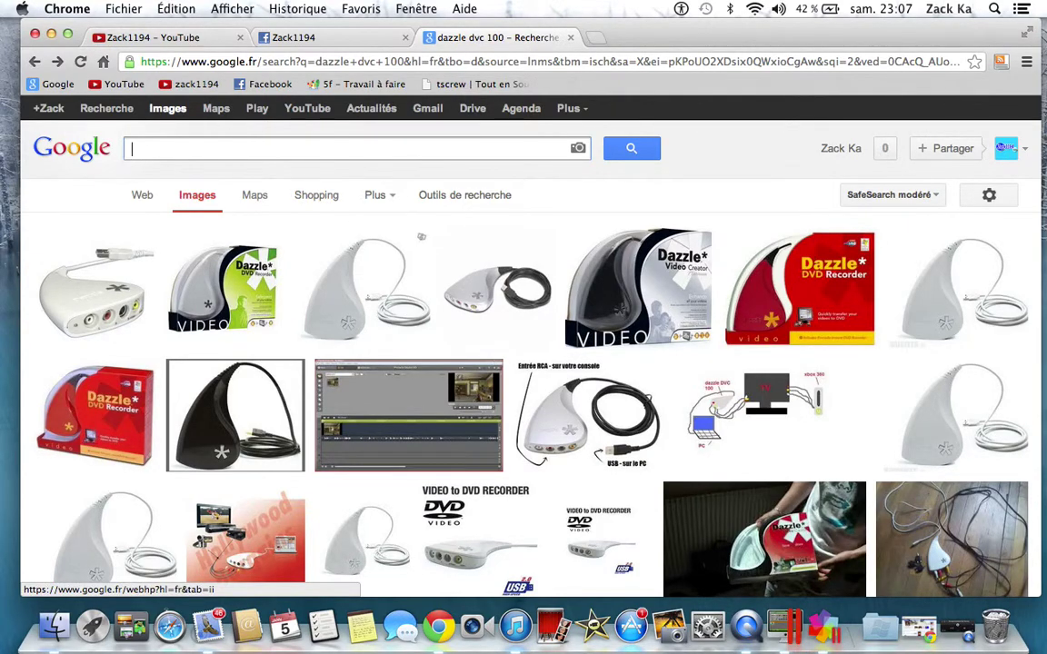
pyautogui.write('ps3')
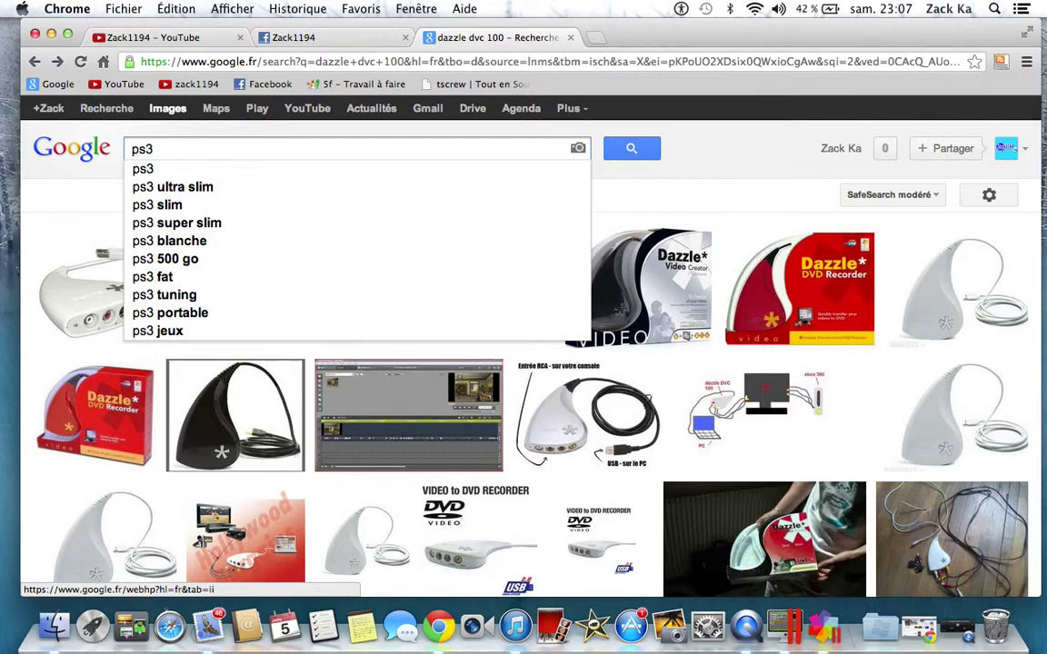
pyautogui.press('Return')
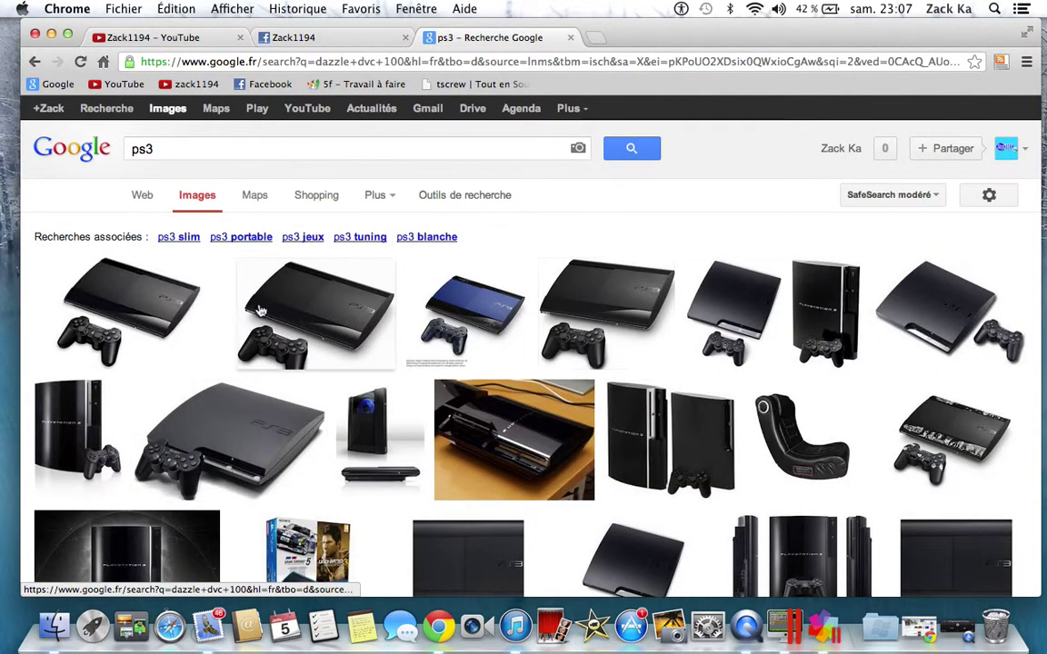
# Step: Replace the image search query with "xbox 360" and run the search
pyautogui.rightClick(264, 142)
pyautogui.click(126, 177)
pyautogui.write('x')
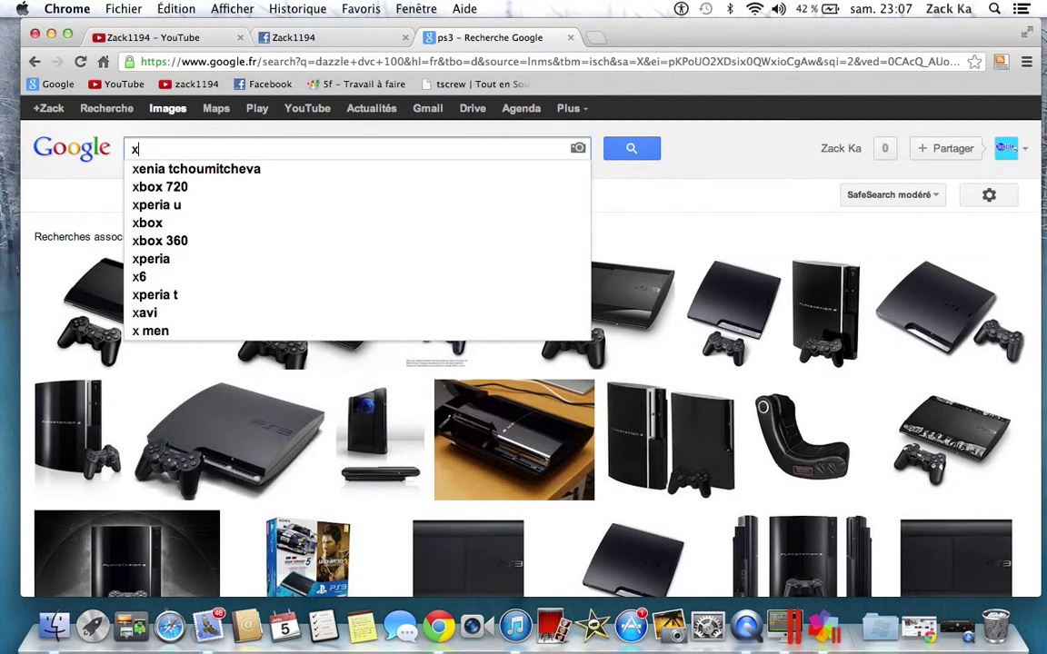
pyautogui.write('box')
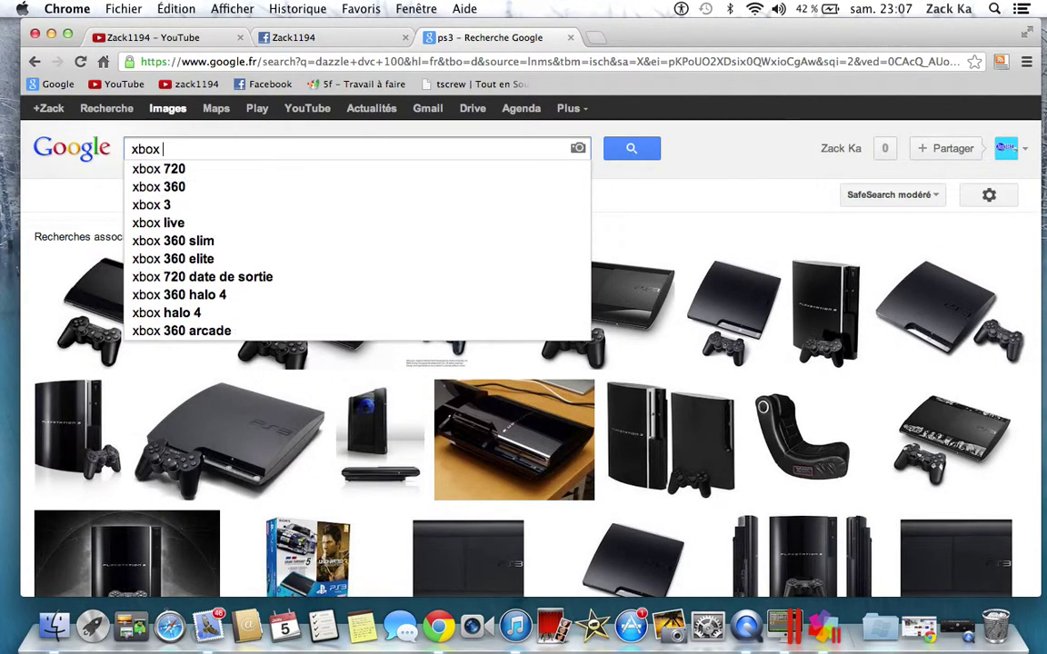
pyautogui.press('Down')
pyautogui.press('Down')
pyautogui.press('Return')
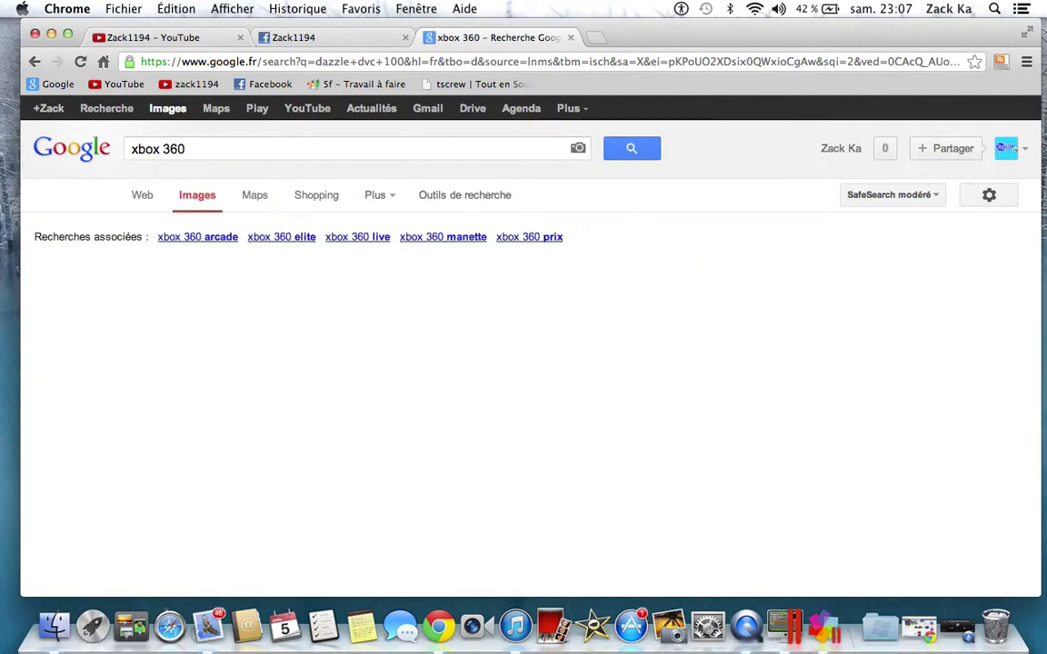
# Step: Run an image search for "wii" in place of the Xbox query and refine it to "wii u"
pyautogui.moveTo(233, 151); pyautogui.dragTo(119, 148)
pyautogui.write('wii')
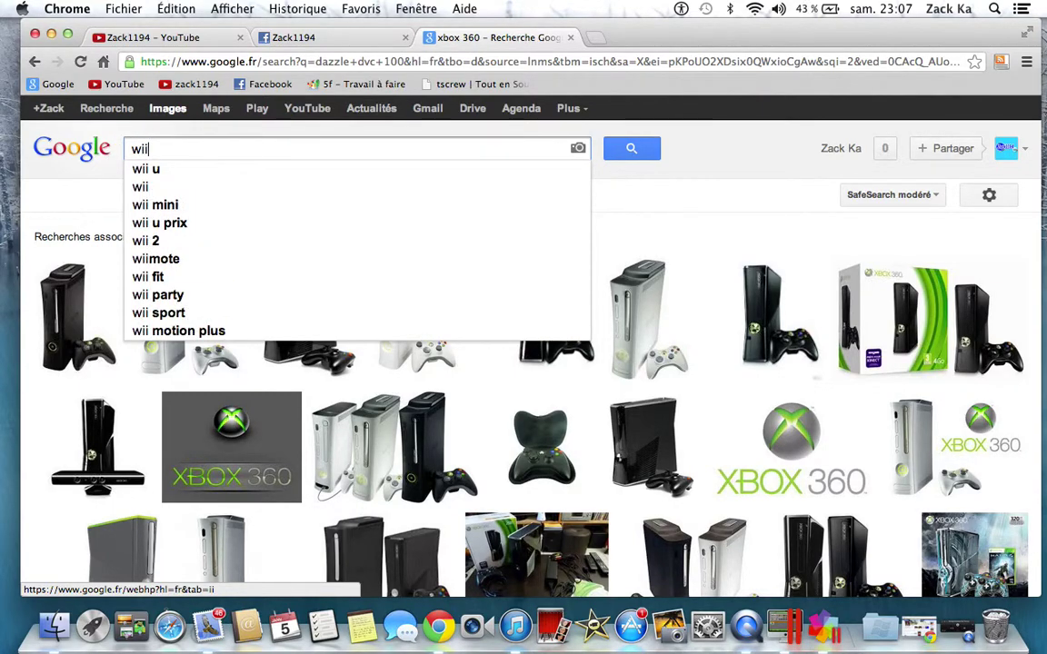
pyautogui.press('Return')
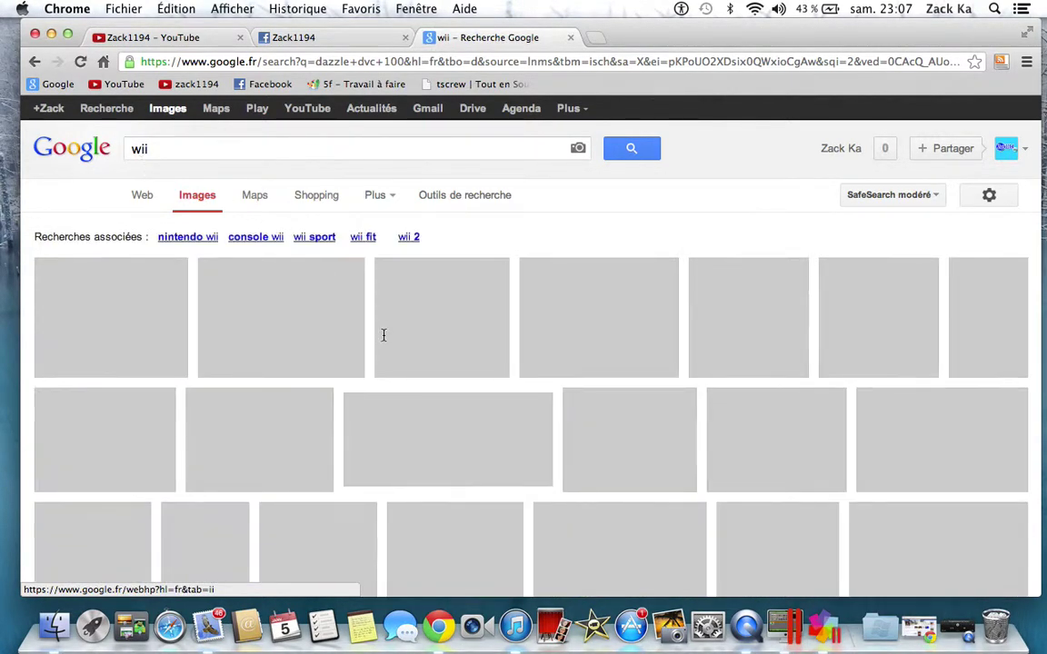
pyautogui.click(271, 147)
pyautogui.write('u')
pyautogui.press('Return')
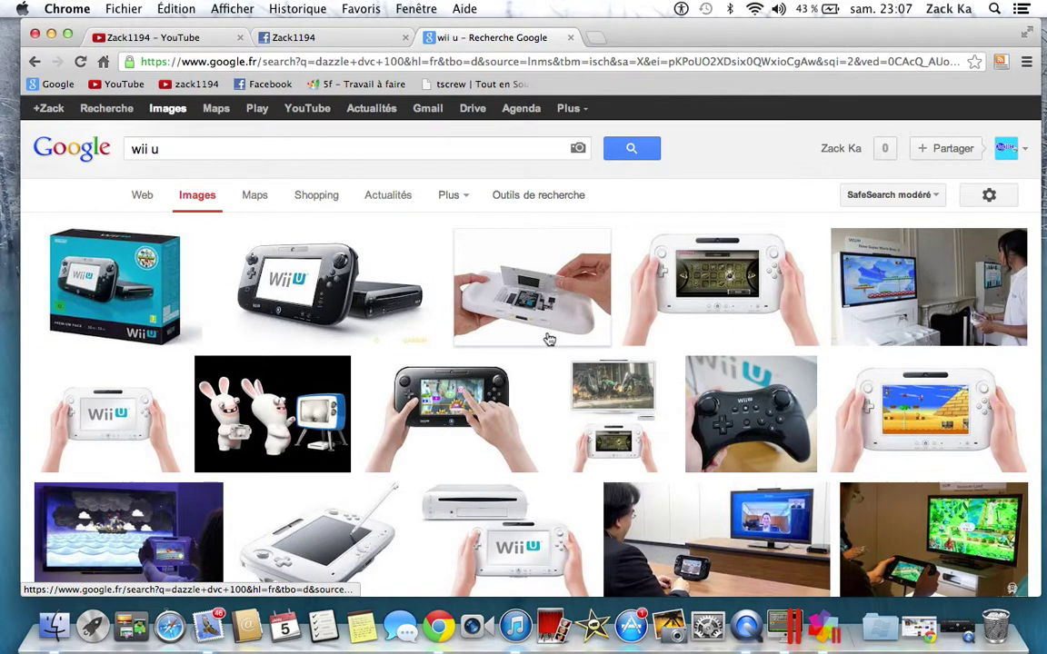
# Step: Examine the Wii U image results for the console, its gamepad and its rear connectors, and return to the start of the results
pyautogui.moveTo(548, 339)
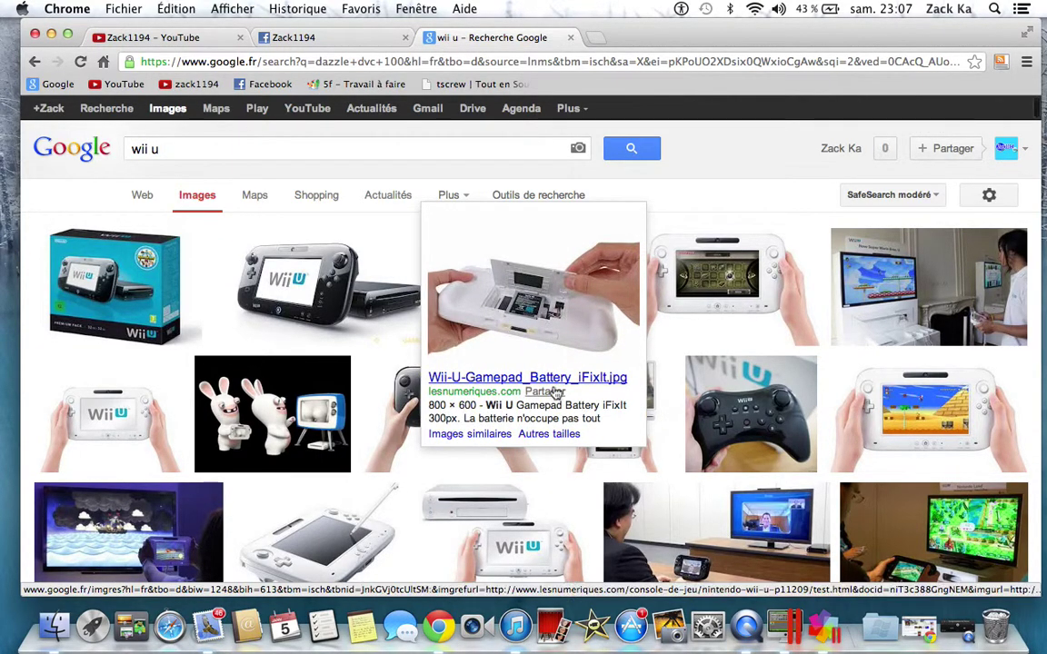
pyautogui.scroll(-3, 554, 382)
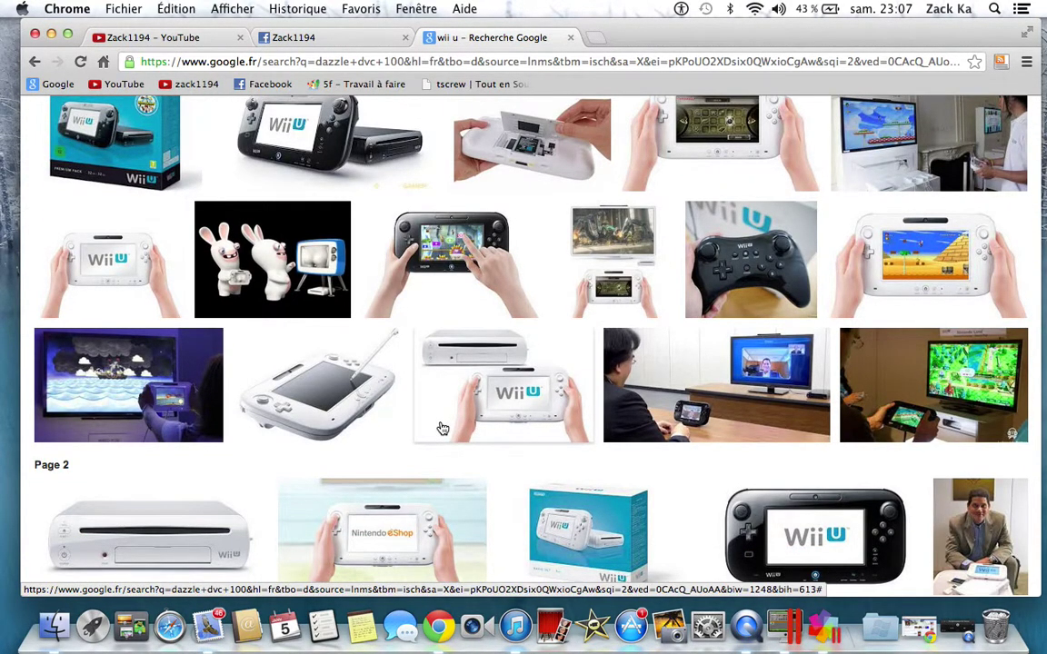
pyautogui.scroll(-2, 489, 568)
pyautogui.scroll(-8, 489, 567)
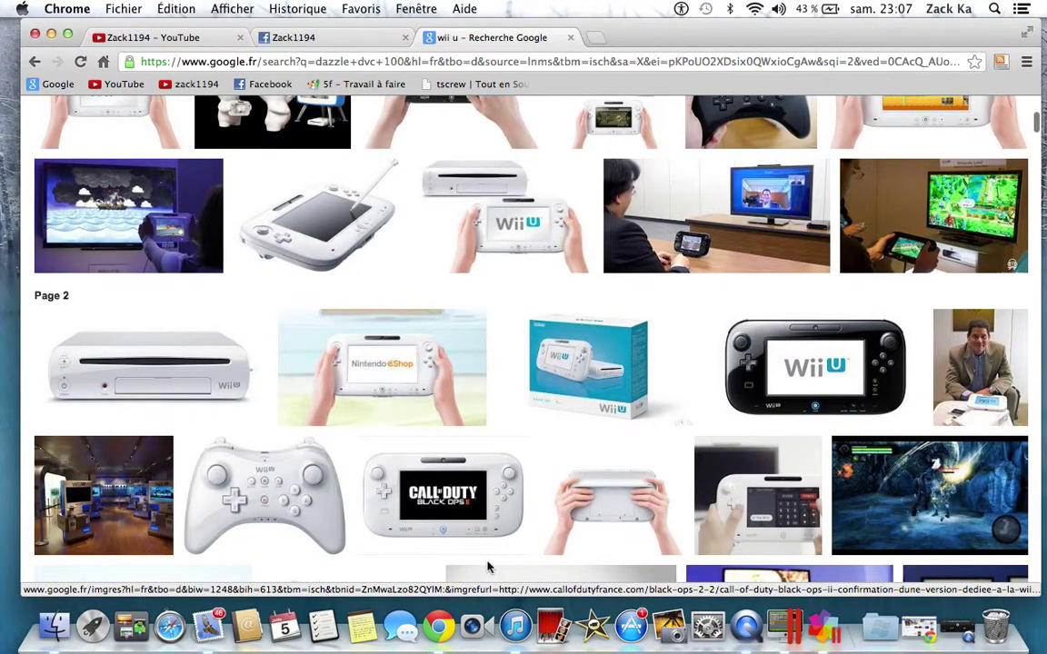
pyautogui.scroll(-5, 492, 572)
pyautogui.scroll(15, 467, 477)
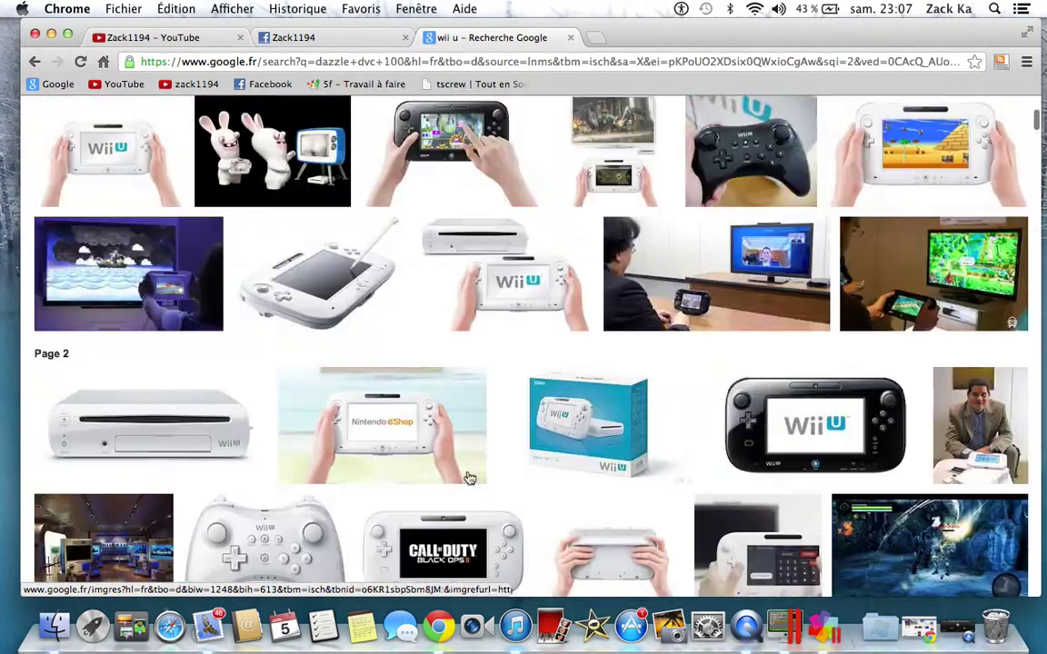
pyautogui.scroll(-8, 468, 477)
pyautogui.scroll(-10, 468, 476)
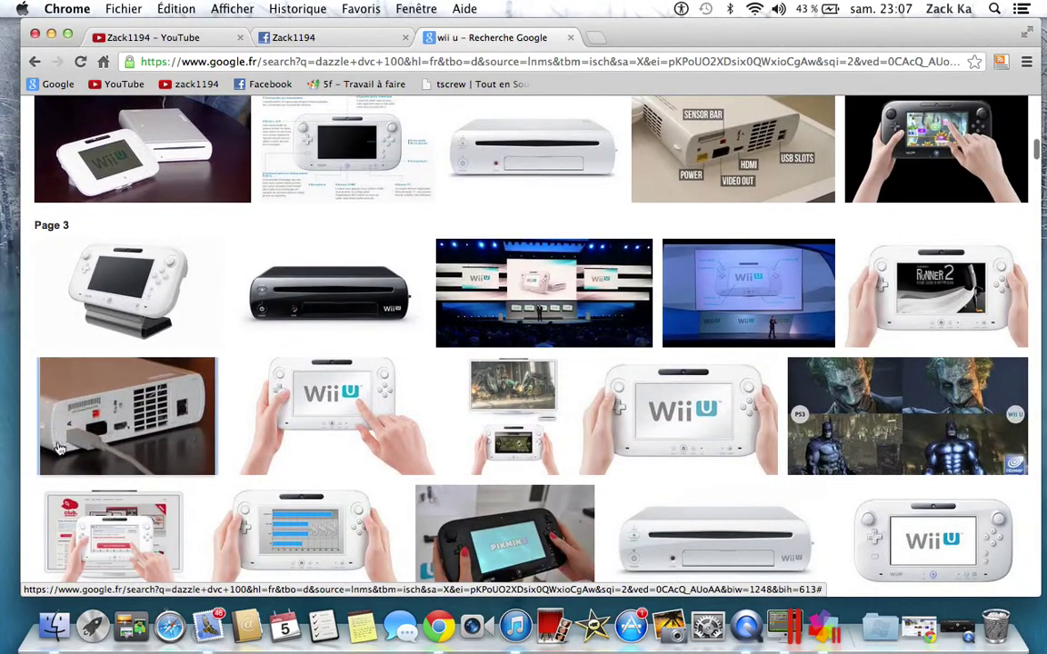
pyautogui.scroll(12, 231, 489)
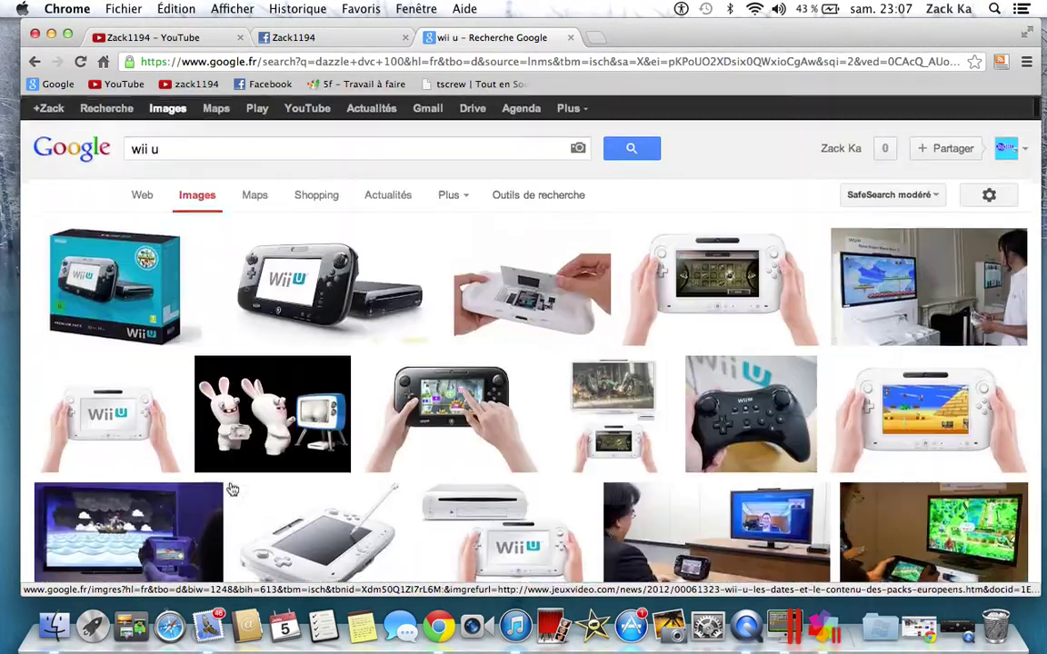
pyautogui.scroll(-1, 231, 489)
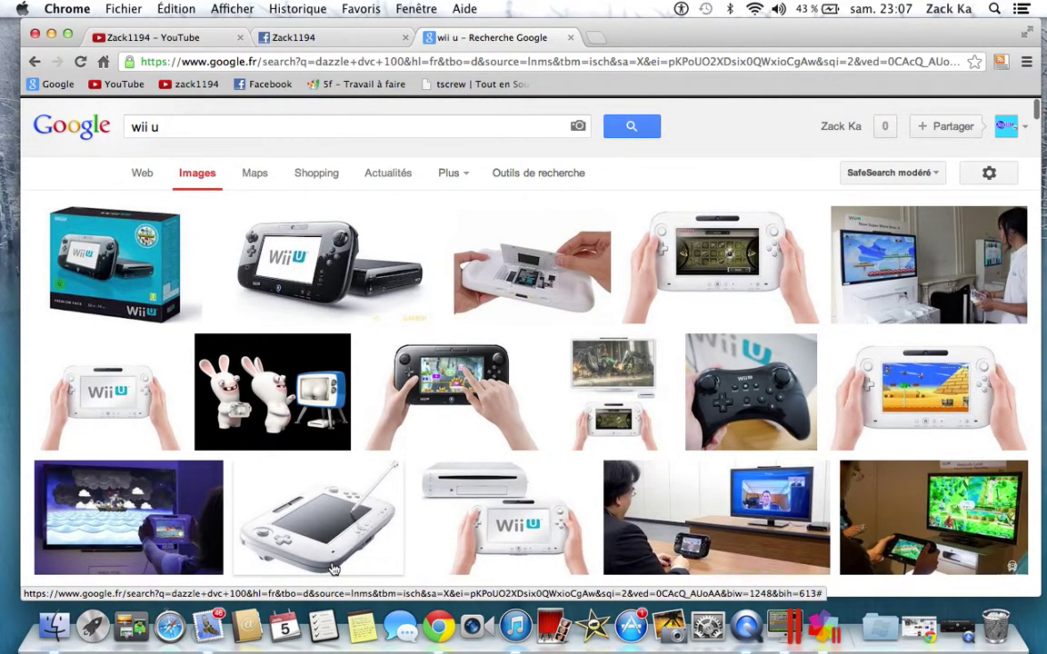
pyautogui.moveTo(334, 569)
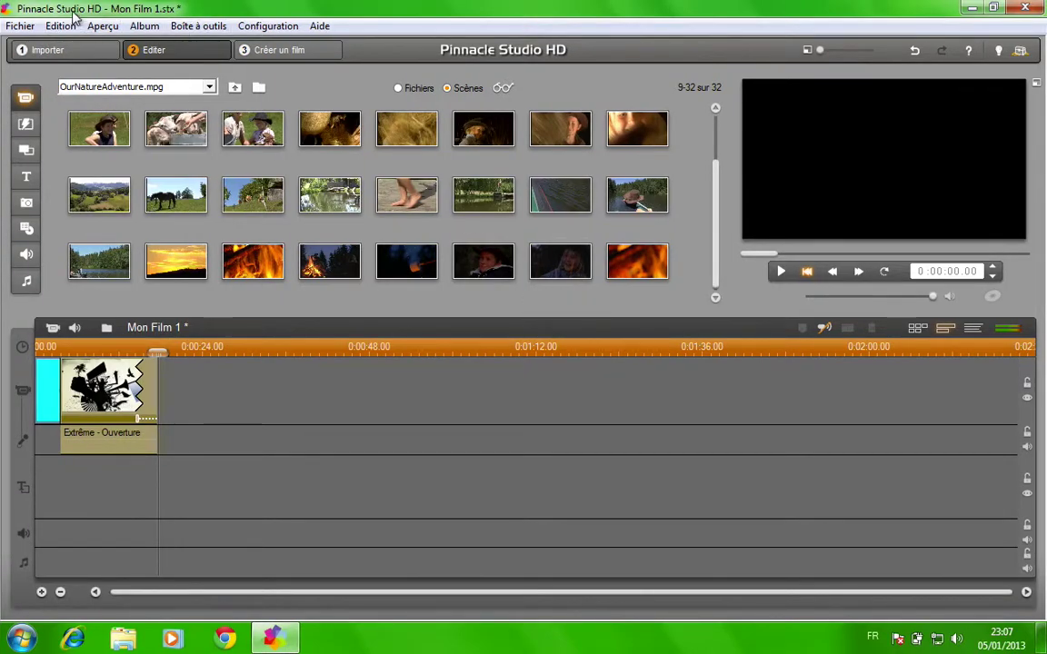
# Step: Switch to Pinnacle Studio HD, start the video import, close the crashed importer and start the import again
pyautogui.moveTo(50, 9); pyautogui.dragTo(107, 2)
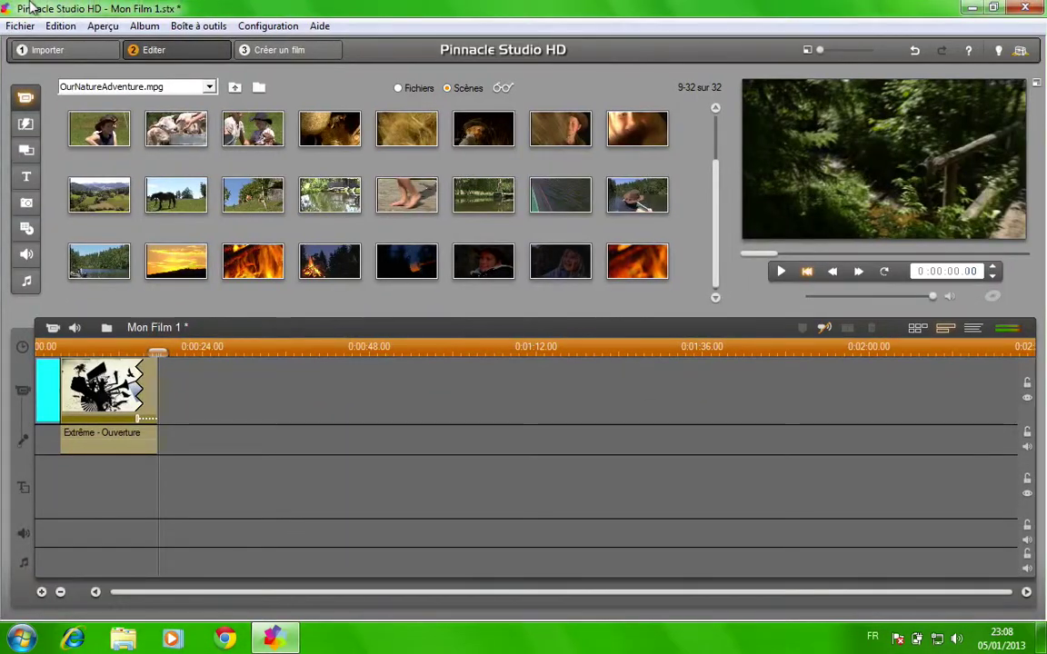
pyautogui.click(95, 55)
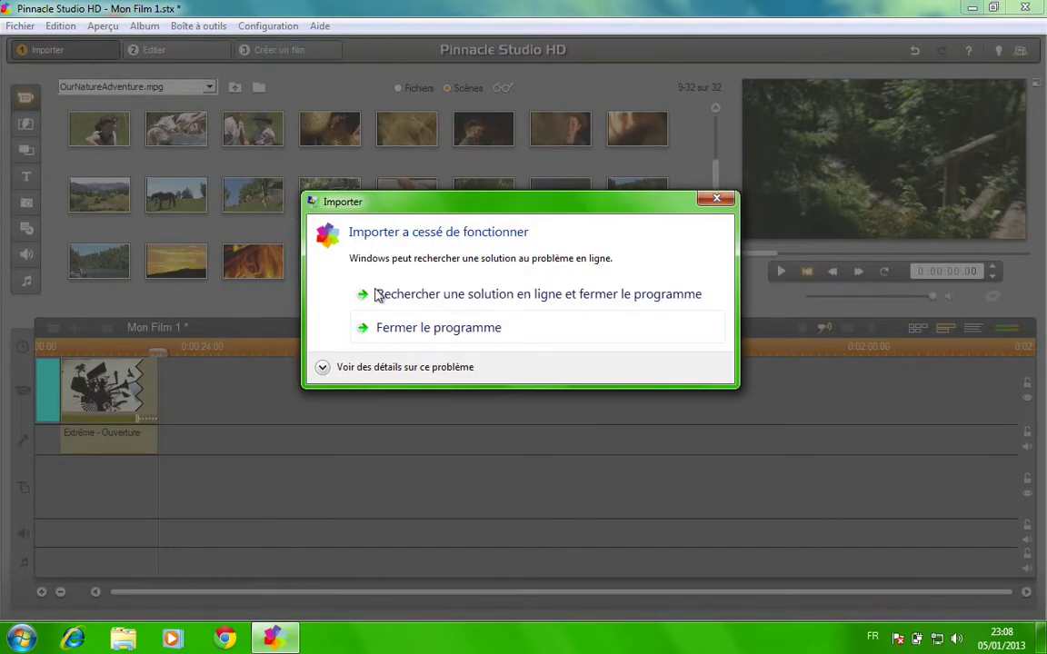
pyautogui.click(425, 329)
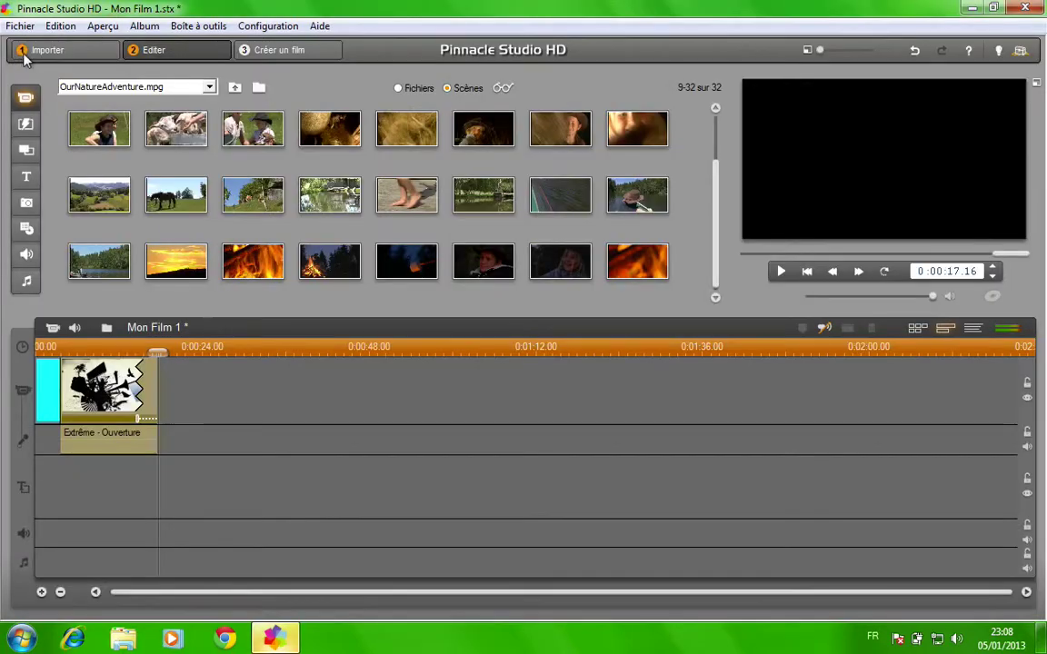
pyautogui.click(26, 52)
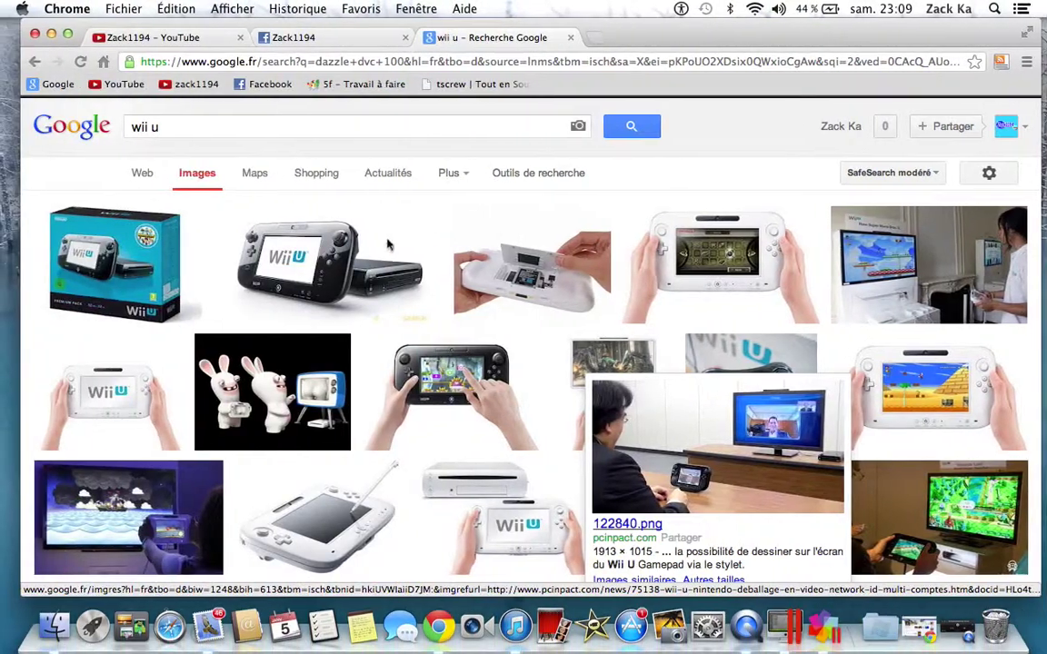
pyautogui.moveTo(389, 246)
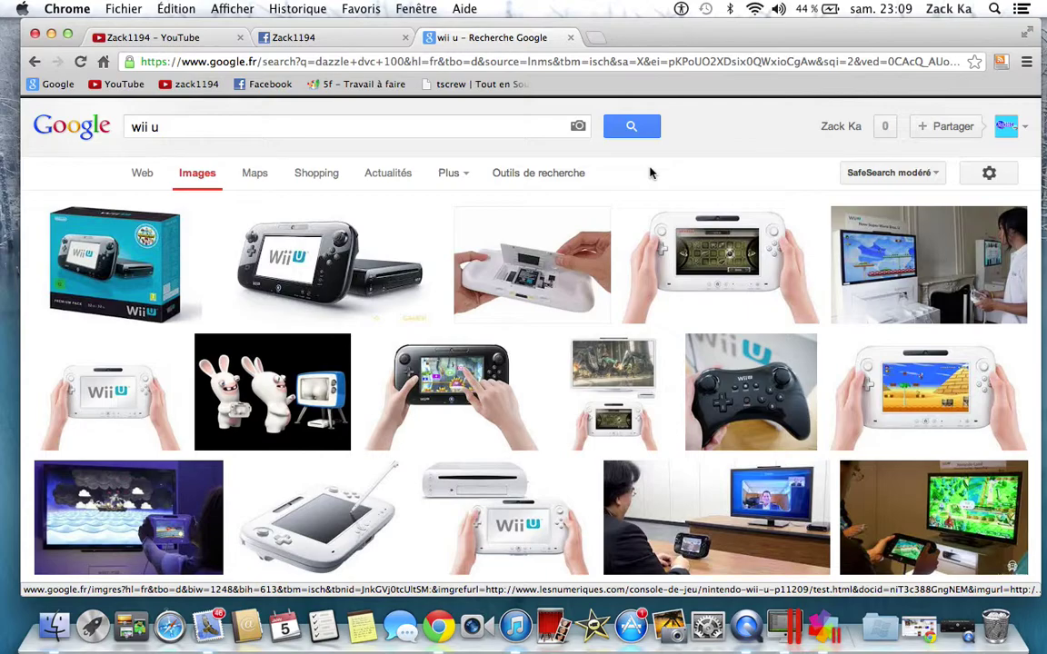
pyautogui.click(51, 34)
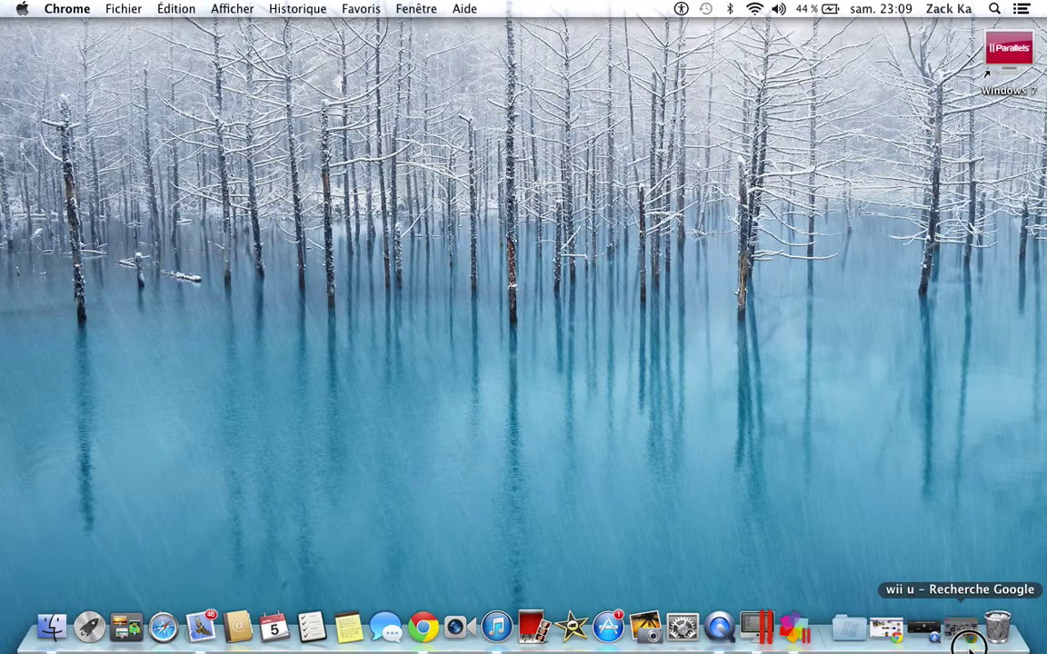
pyautogui.click(966, 641)
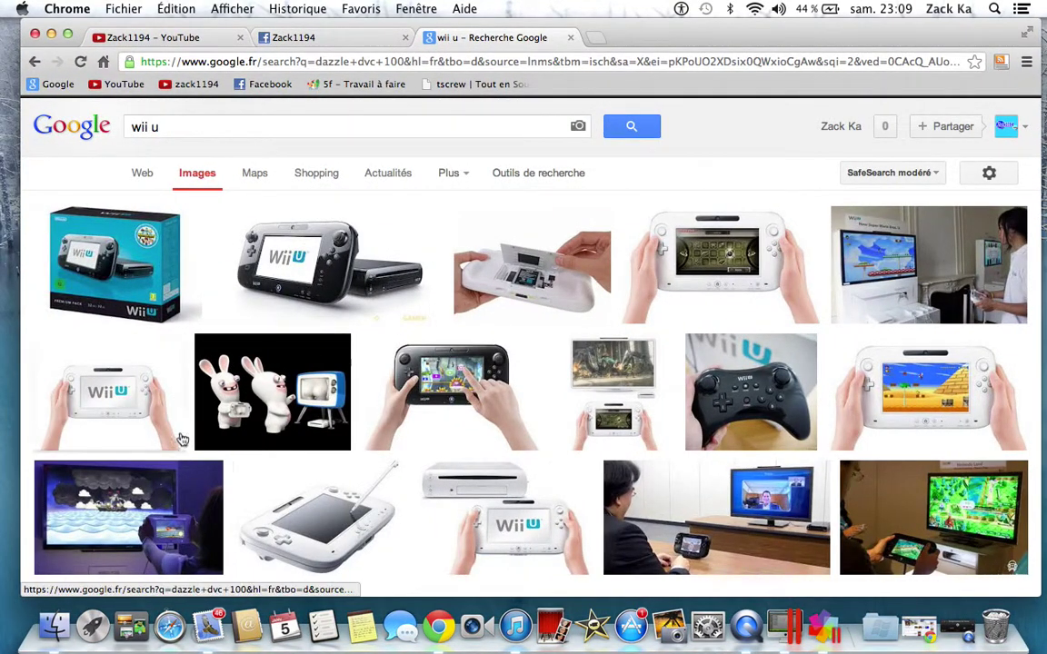
pyautogui.scroll(-15, 389, 551)
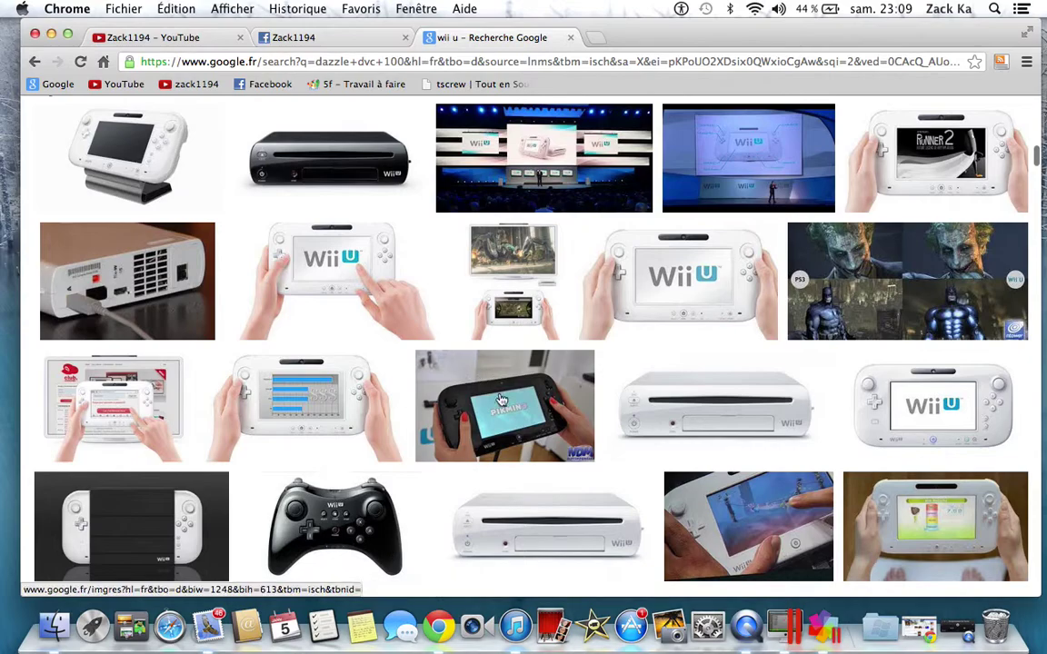
pyautogui.scroll(3, 388, 552)
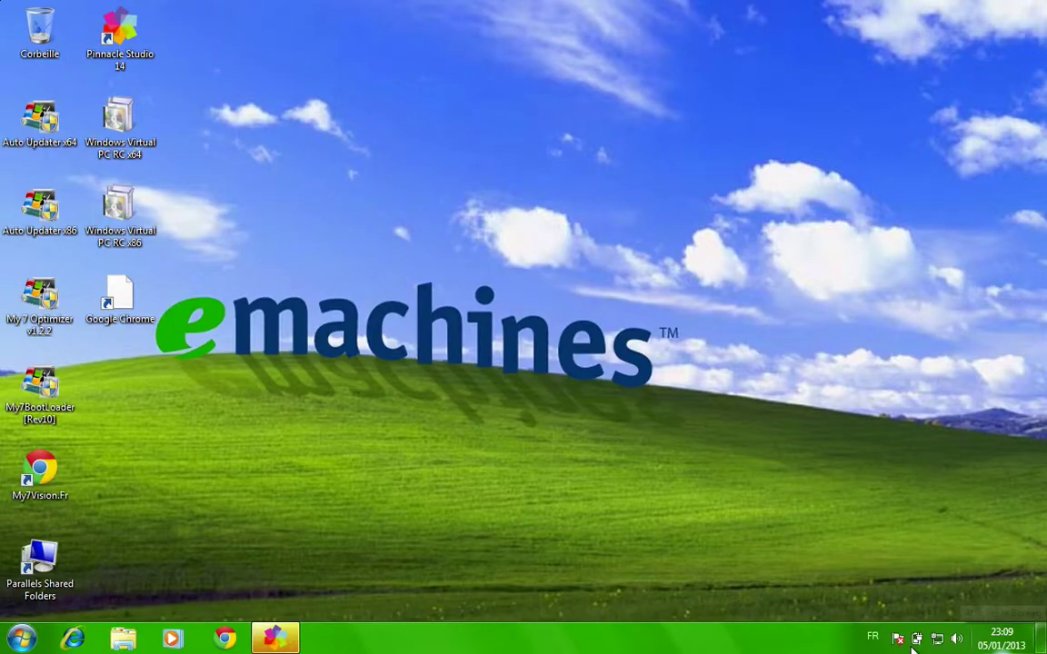
pyautogui.moveTo(585, 291); pyautogui.dragTo(751, 193)
pyautogui.rightClick(582, 285)
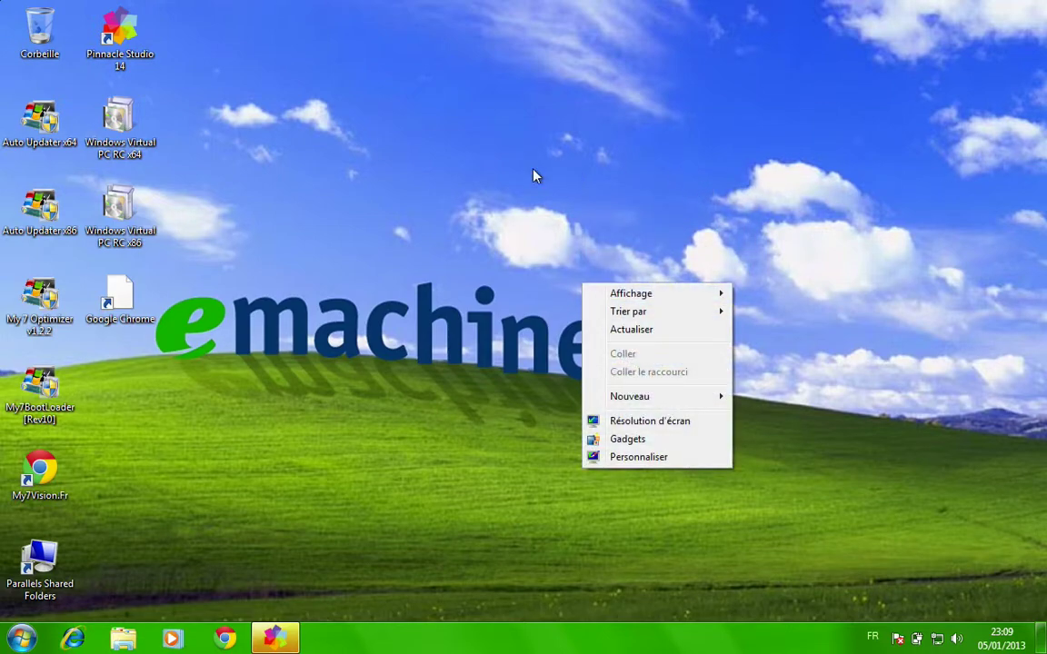
pyautogui.click(393, 221)
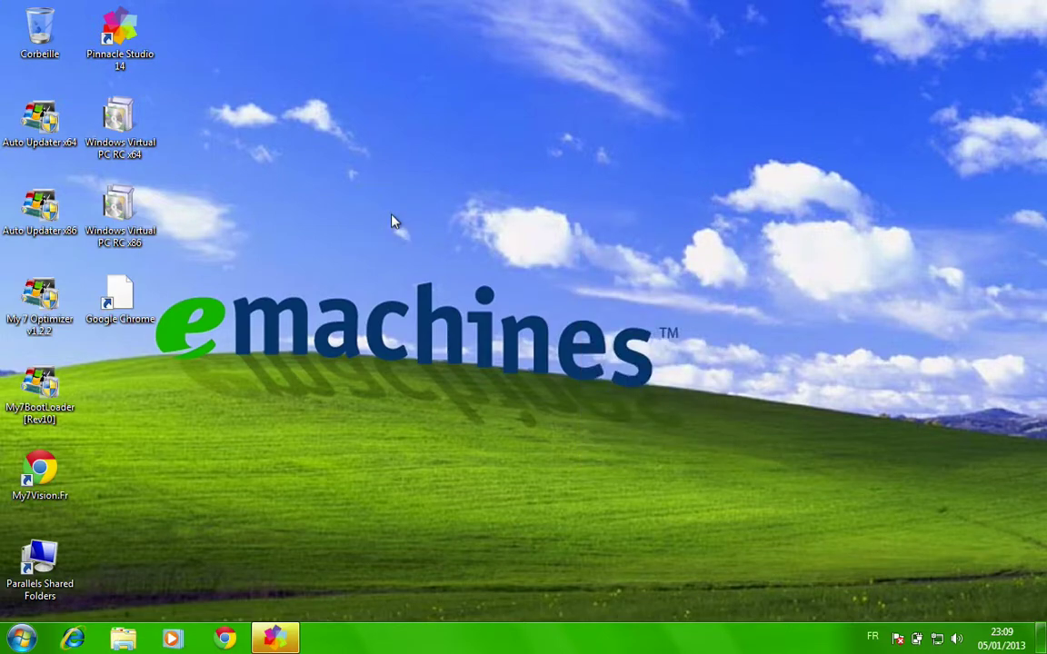
pyautogui.click(130, 16)
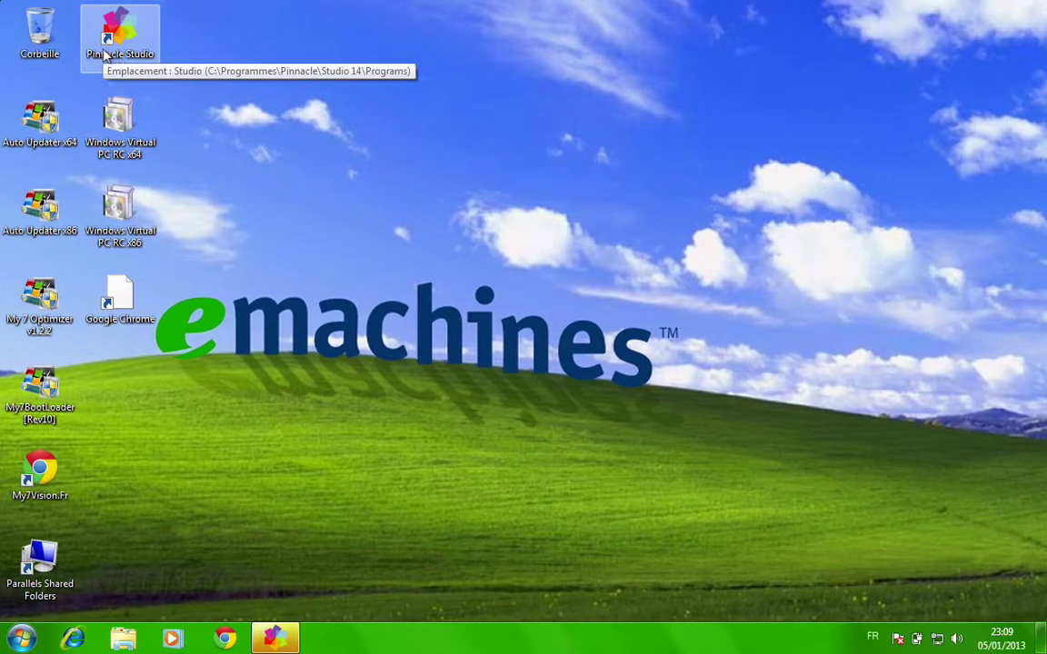
pyautogui.moveTo(370, 265); pyautogui.dragTo(595, 440)
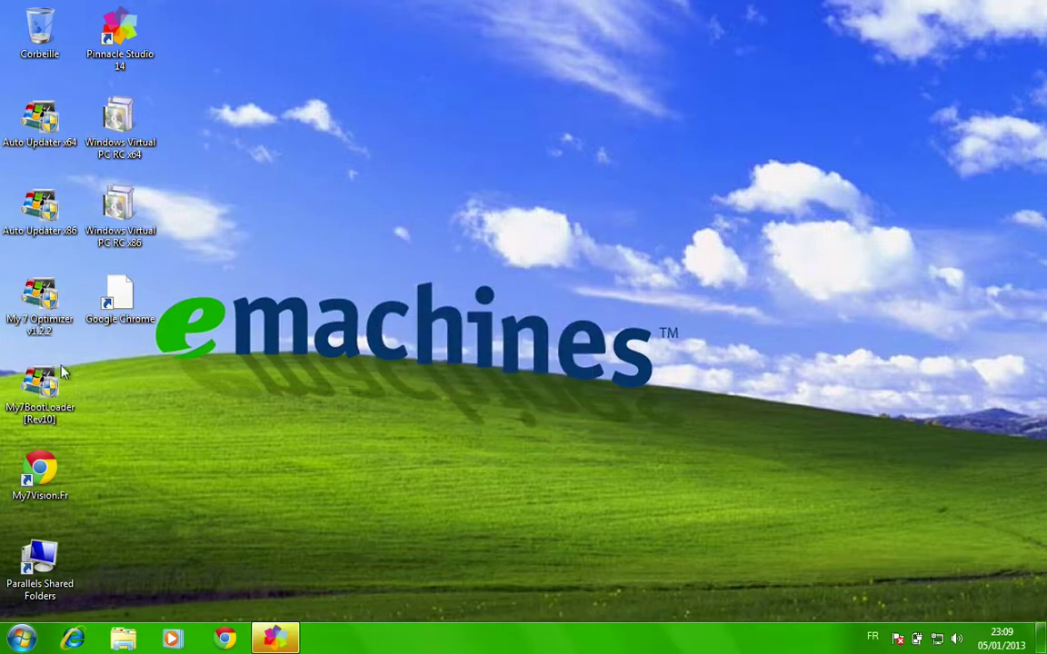
pyautogui.hotkey('ctrl', 'Left')
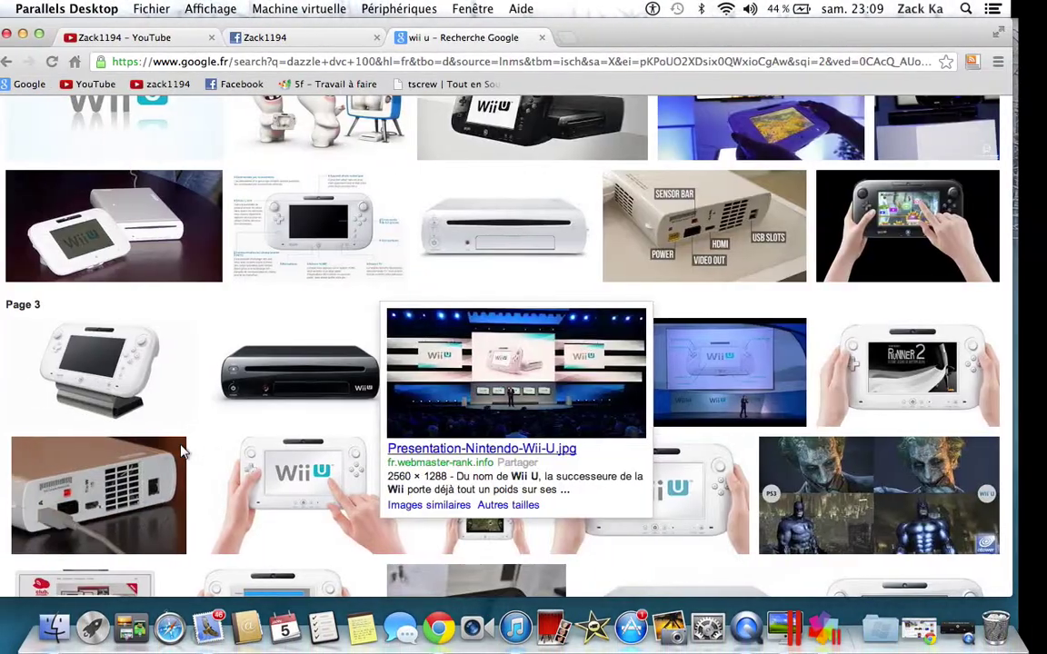
pyautogui.scroll(10, 105, 357)
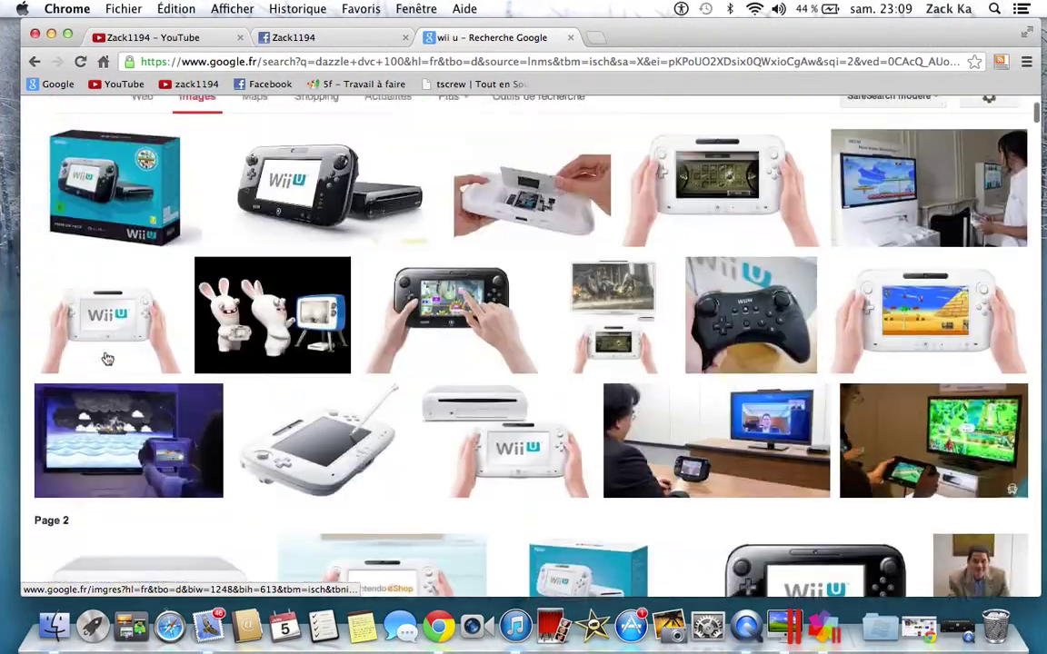
# Step: Switch to the Windows desktop, restore Pinnacle Studio and close its Import Studio window
pyautogui.hotkey('ctrl', 'Right')
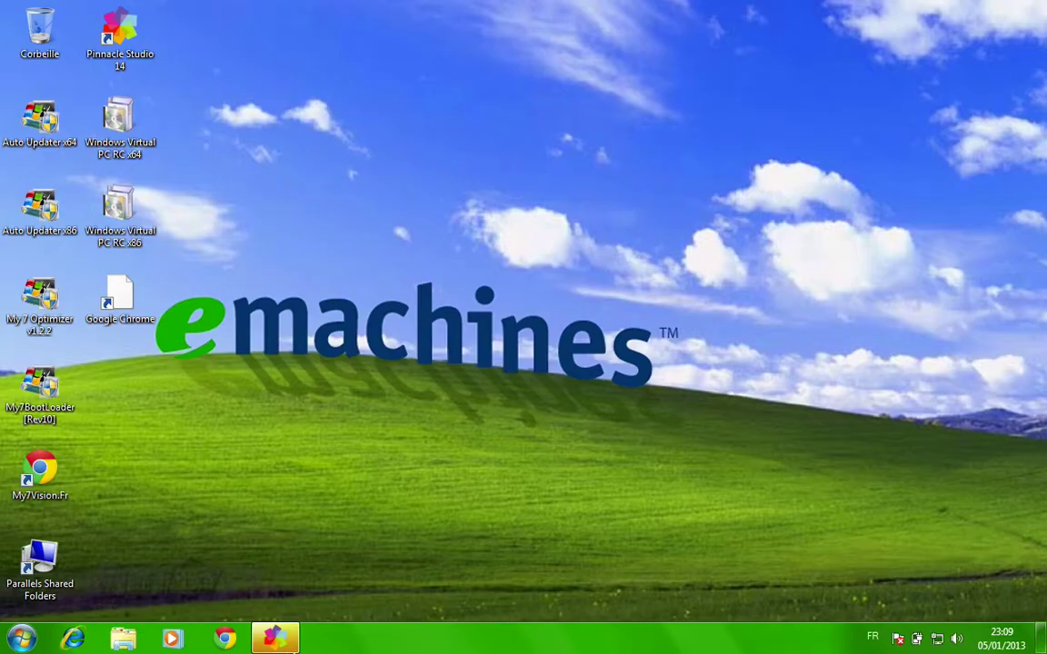
pyautogui.click(277, 639)
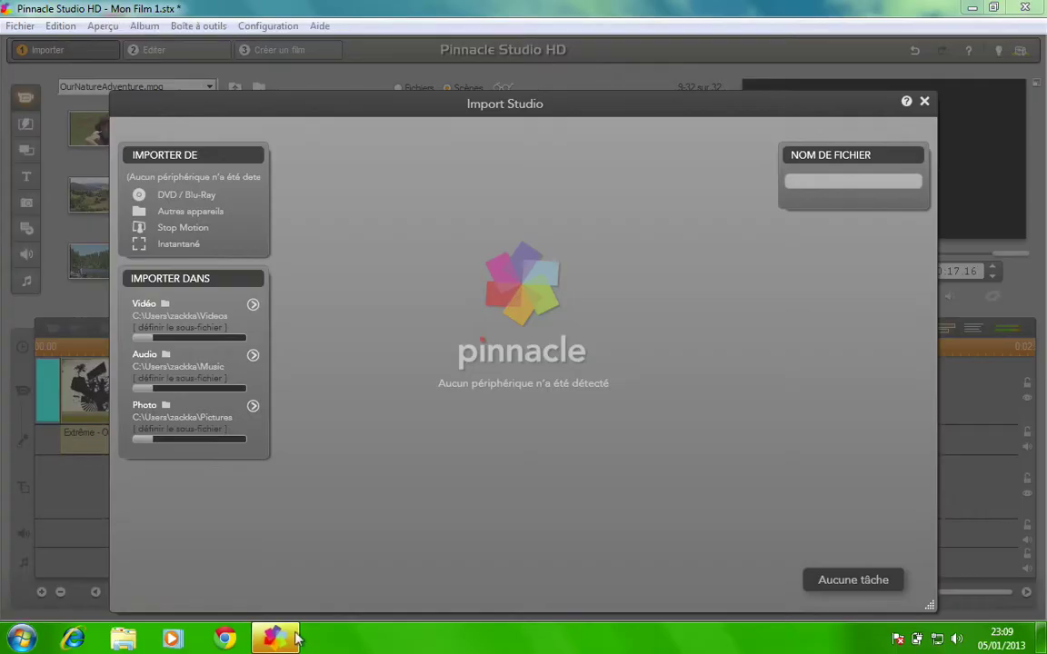
pyautogui.click(924, 101)
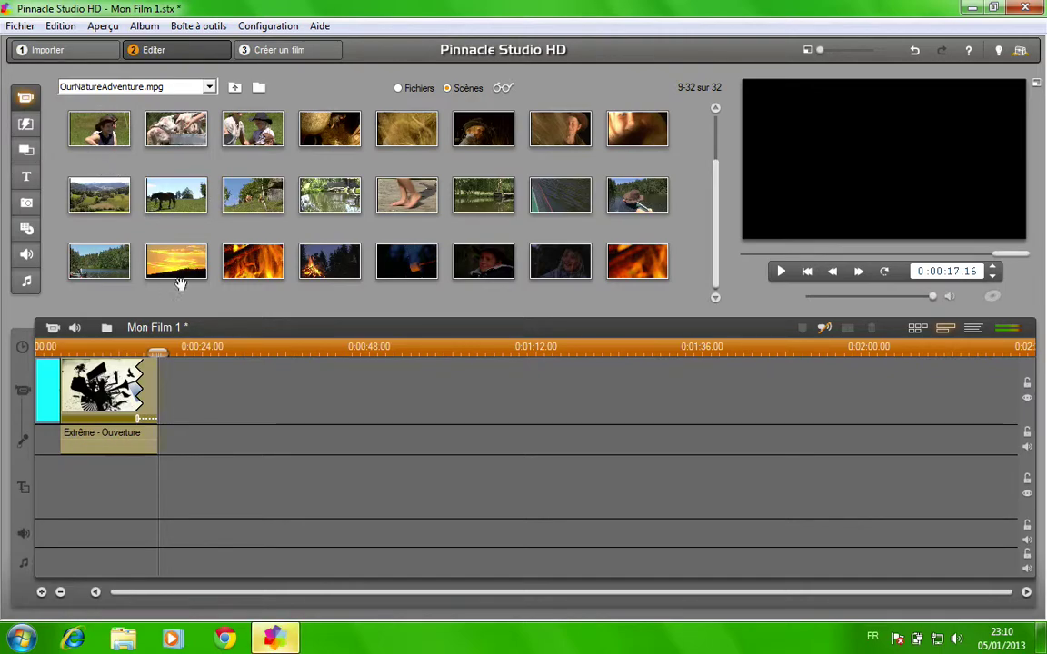
# Step: Go up to the shared videos folder in the album and place OurNatureAdventure.mpg on the video track after the "Extrême - Ouverture" title
pyautogui.click(718, 270)
pyautogui.moveTo(718, 270); pyautogui.dragTo(719, 144)
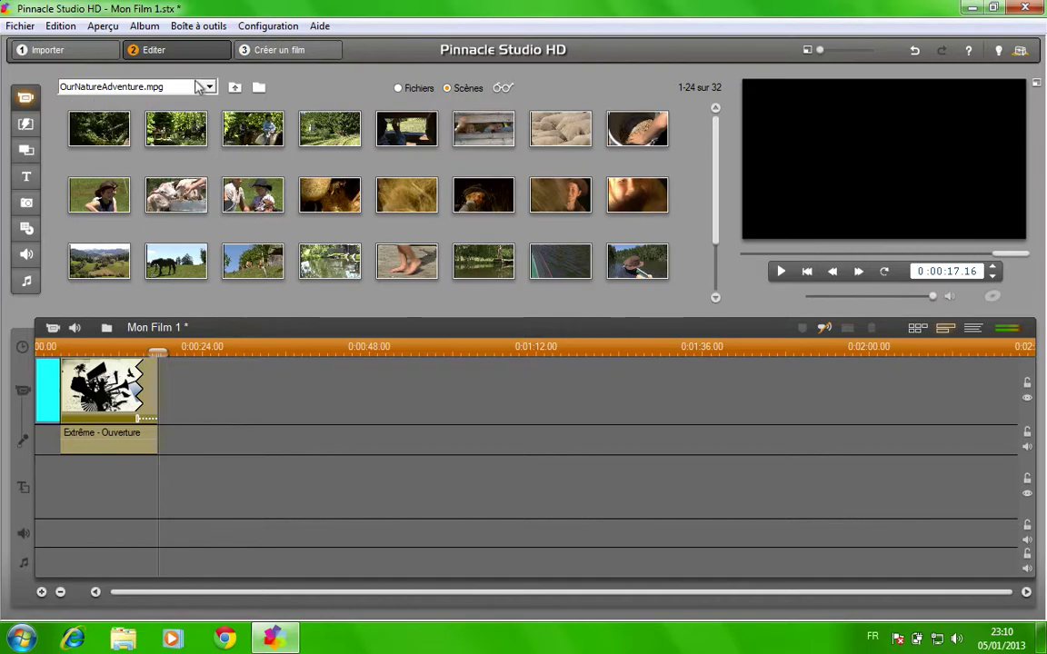
pyautogui.click(234, 87)
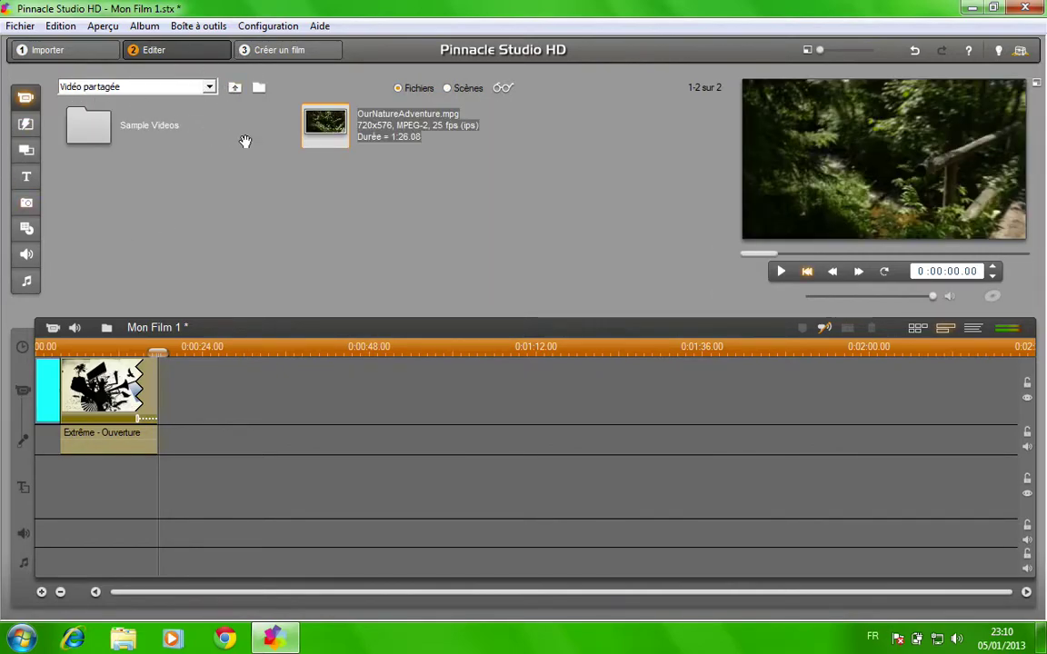
pyautogui.moveTo(309, 116)
pyautogui.mouseDown()
pyautogui.moveTo(334, 171)
pyautogui.moveTo(225, 375)
pyautogui.mouseUp()
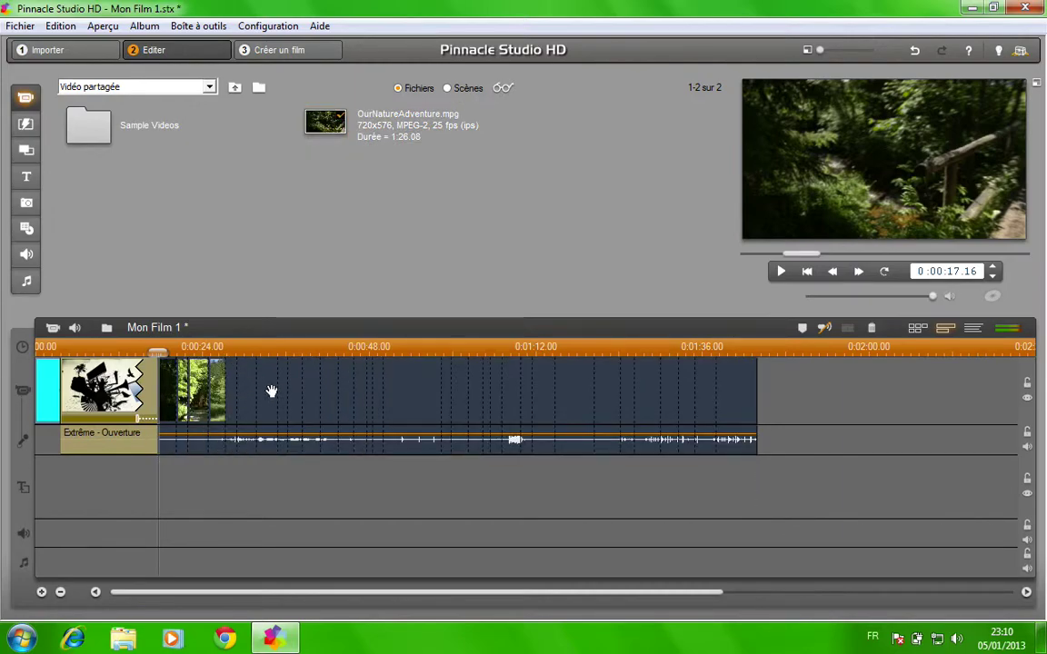
# Step: Delete the OurNatureAdventure clip from the video track, keeping the "Extrême - Ouverture" title
pyautogui.rightClick(282, 393)
pyautogui.click(345, 186)
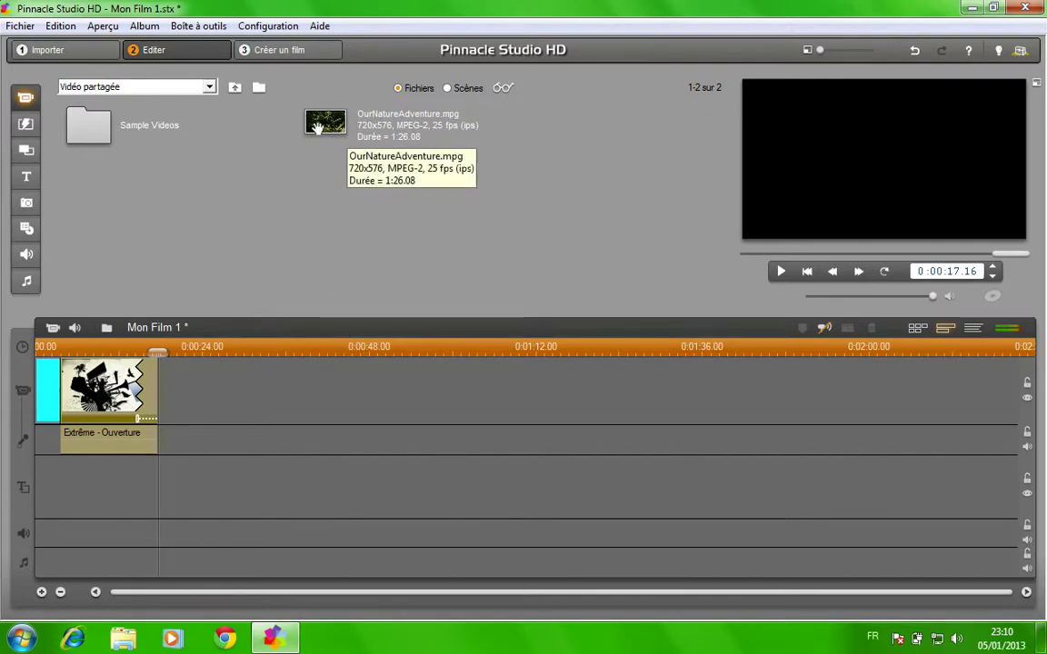
# Step: Look through the album's 2D transitions, 50s Modern themes, standard titles, pictures and sound effects, checking the available transition and title categories
pyautogui.click(25, 127)
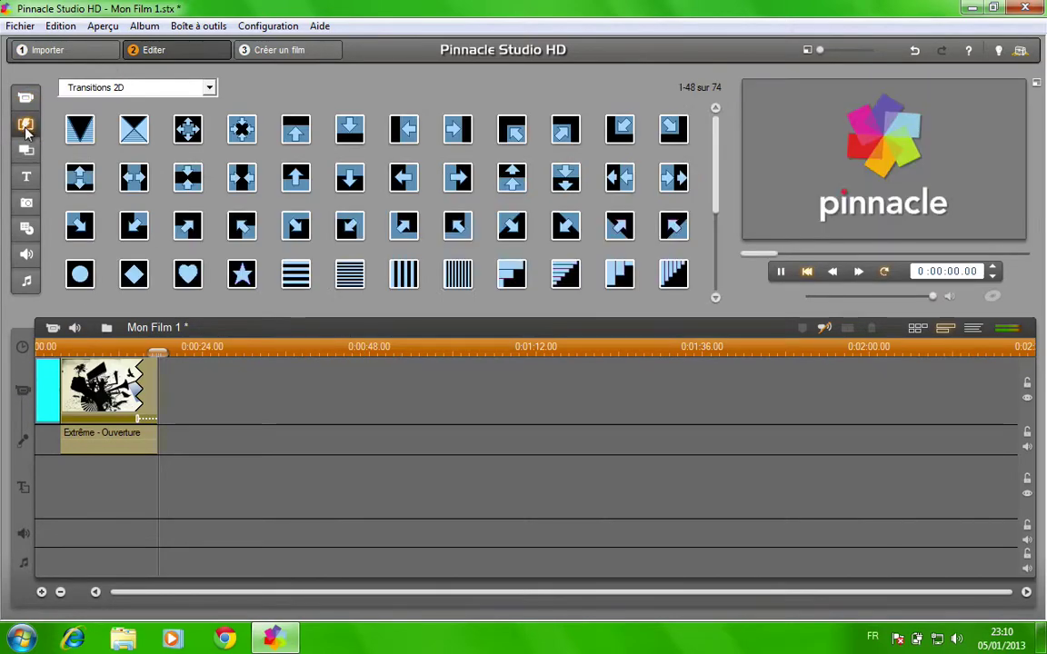
pyautogui.click(142, 88)
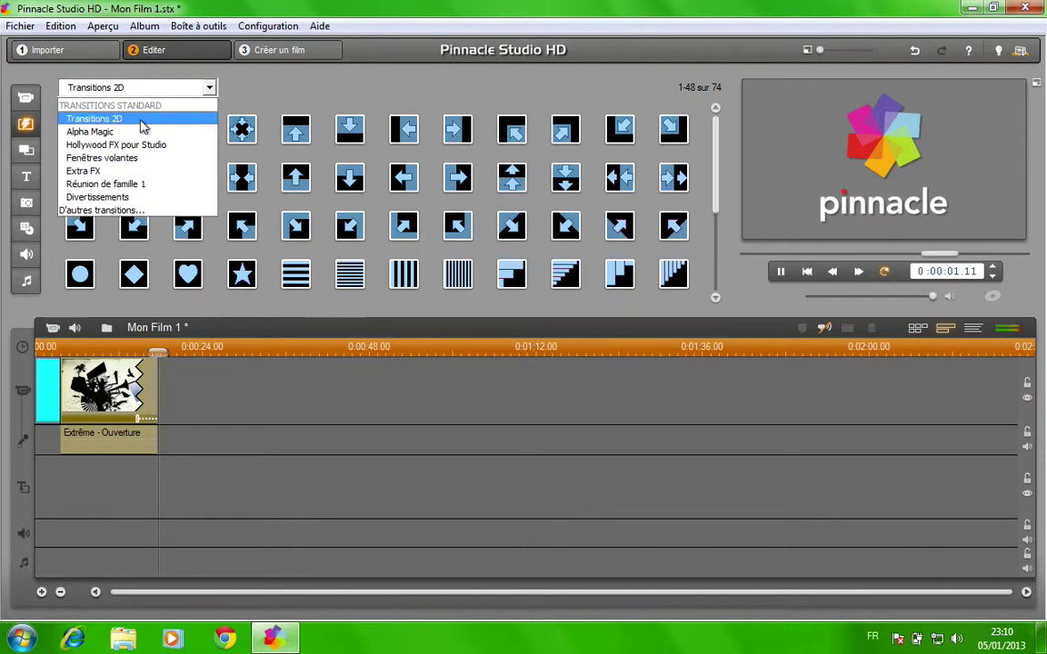
pyautogui.click(177, 88)
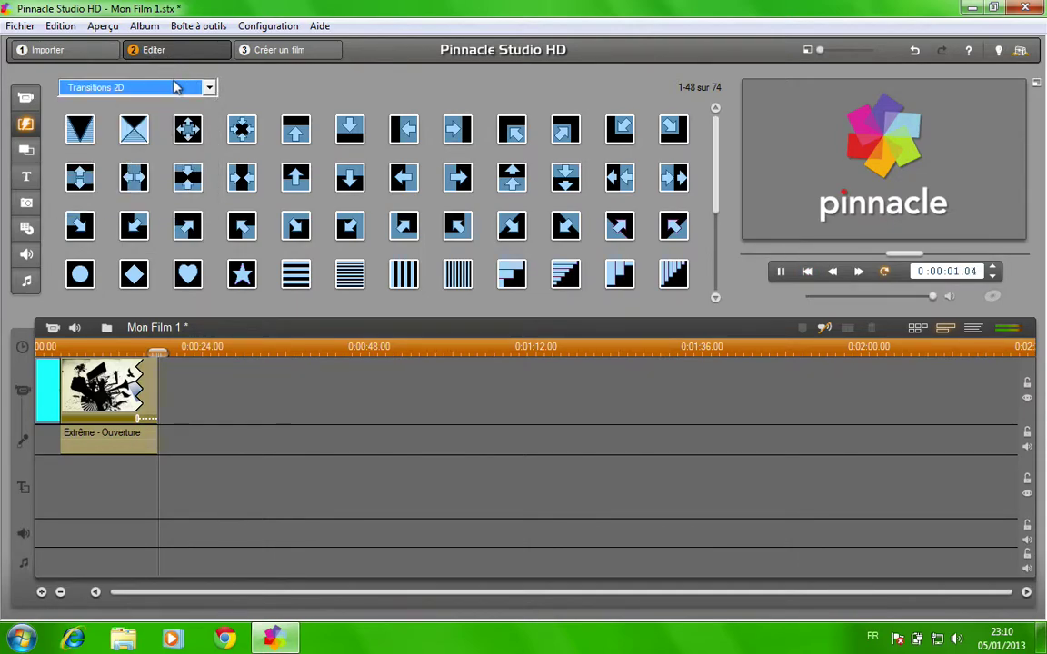
pyautogui.click(25, 150)
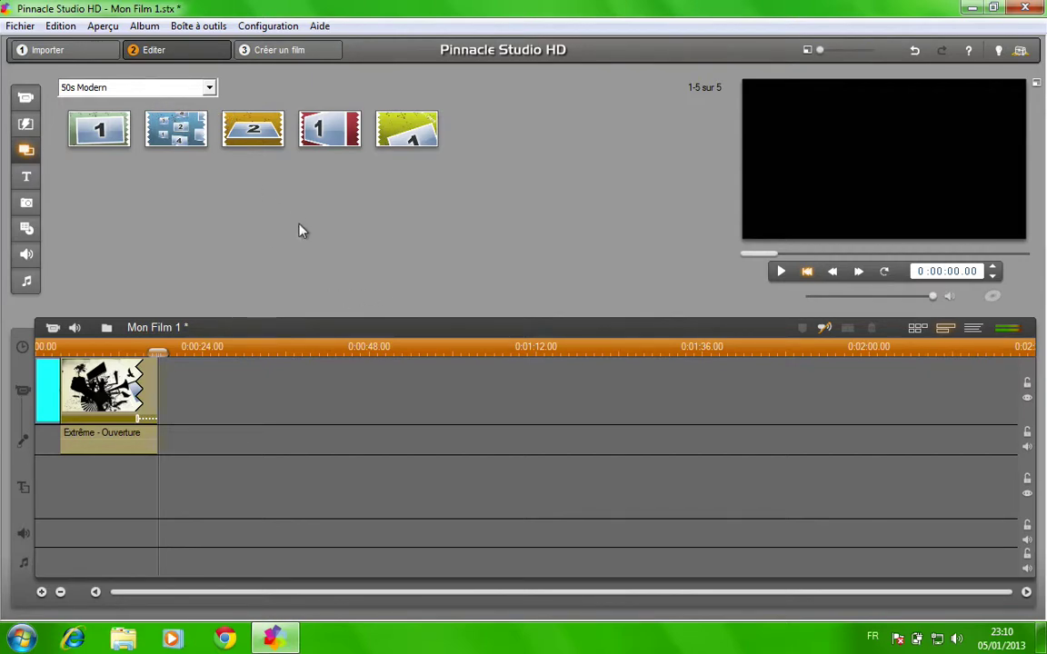
pyautogui.click(25, 176)
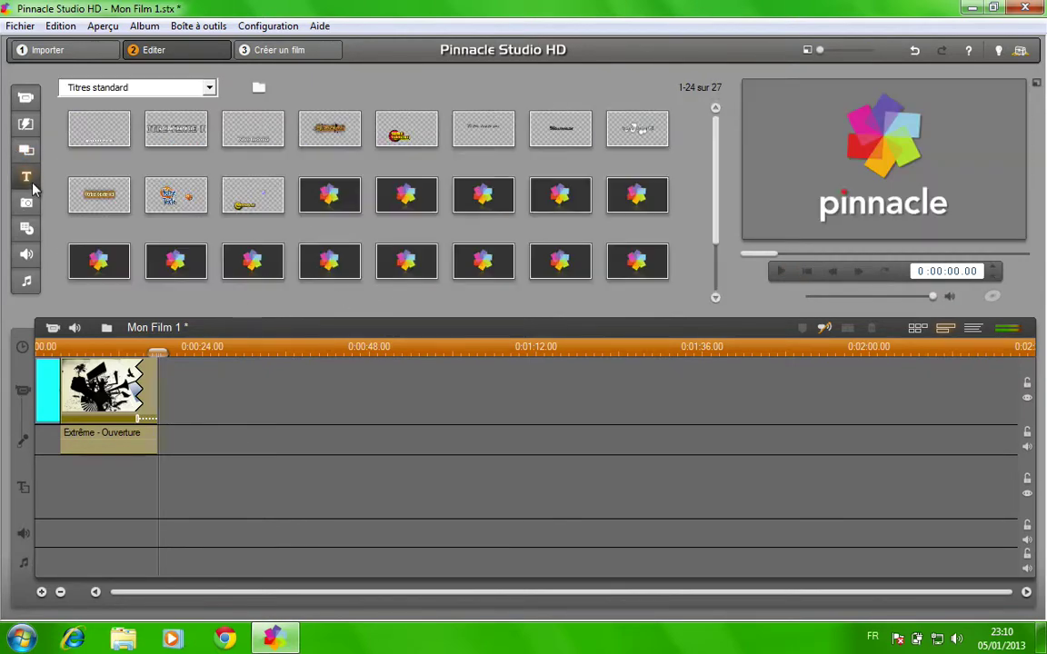
pyautogui.click(202, 91)
pyautogui.click(203, 91)
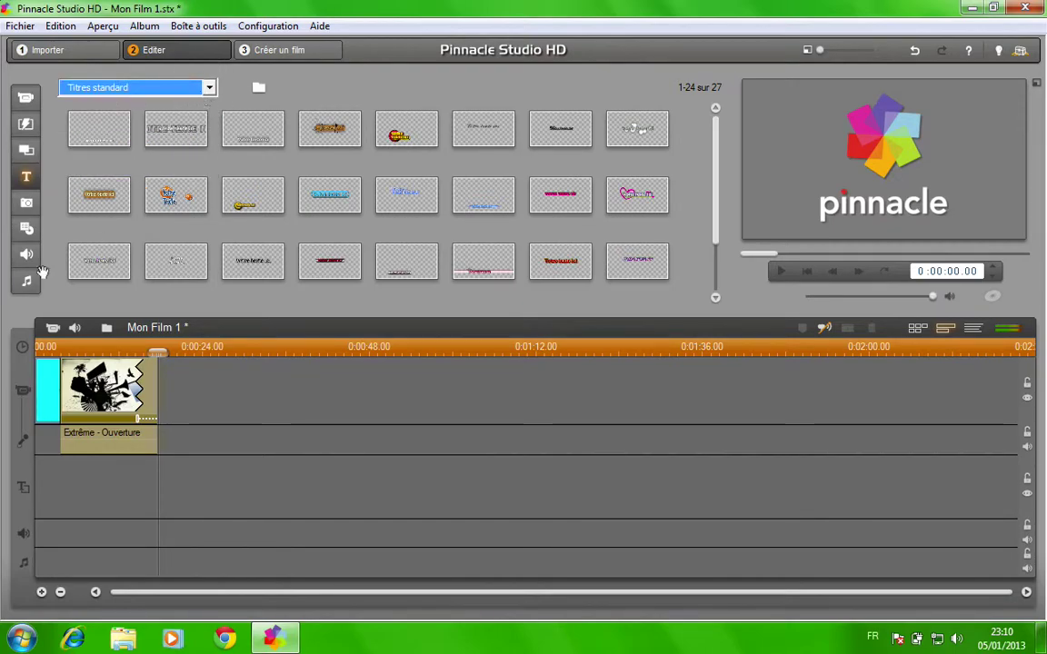
pyautogui.click(26, 203)
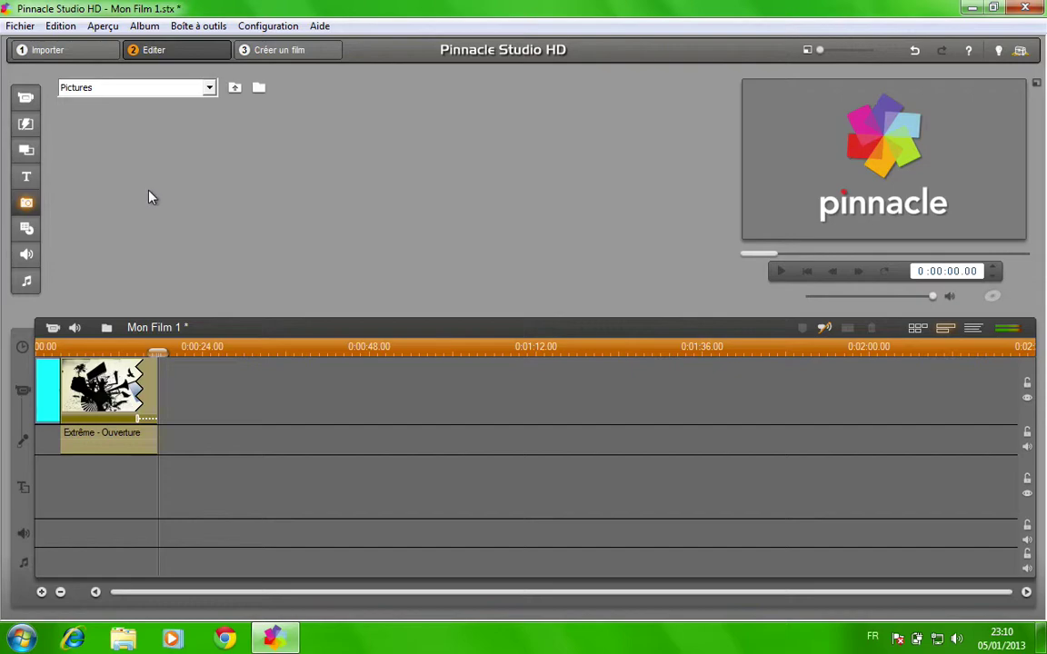
pyautogui.click(26, 254)
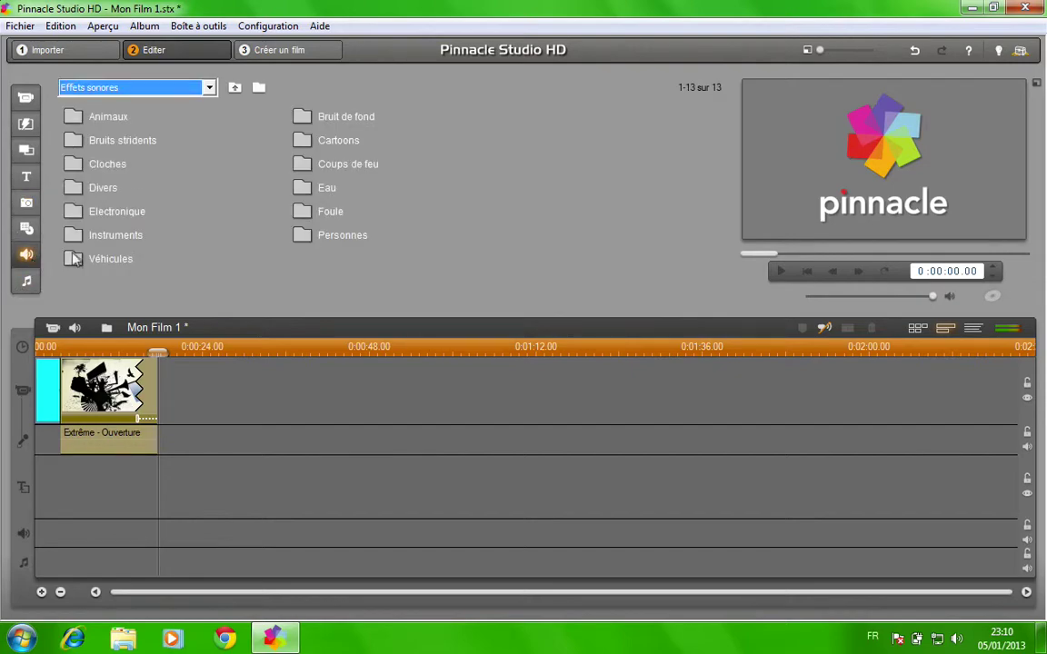
# Step: Set the voice-over microphone to "Volume principal - Microphone (Parallels Audio)" in the video and audio preferences and accept the settings
pyautogui.click(263, 28)
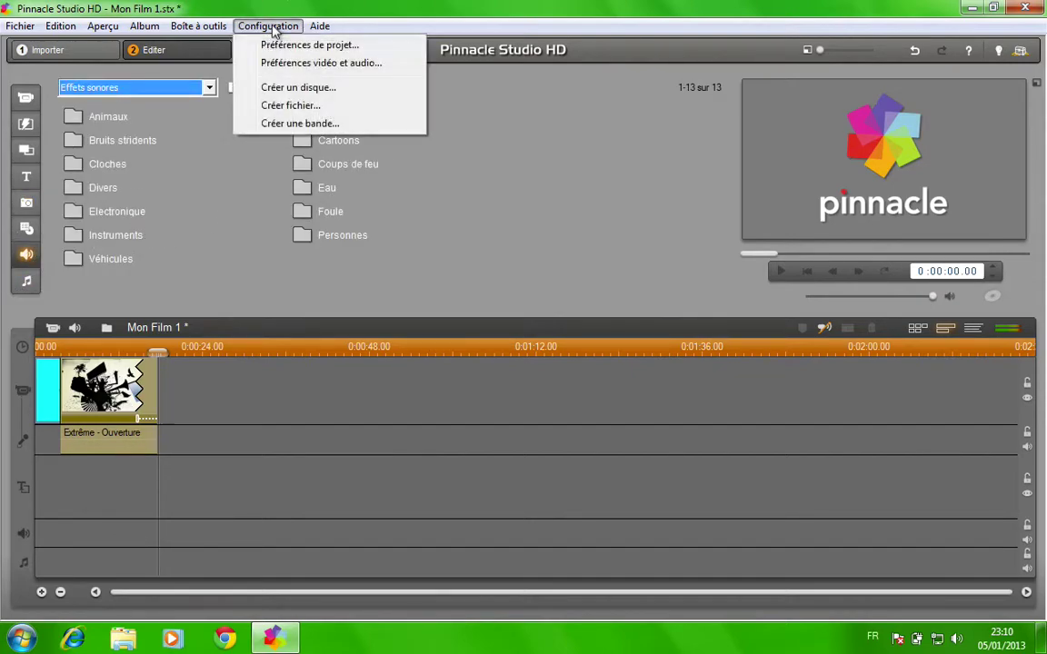
pyautogui.click(329, 71)
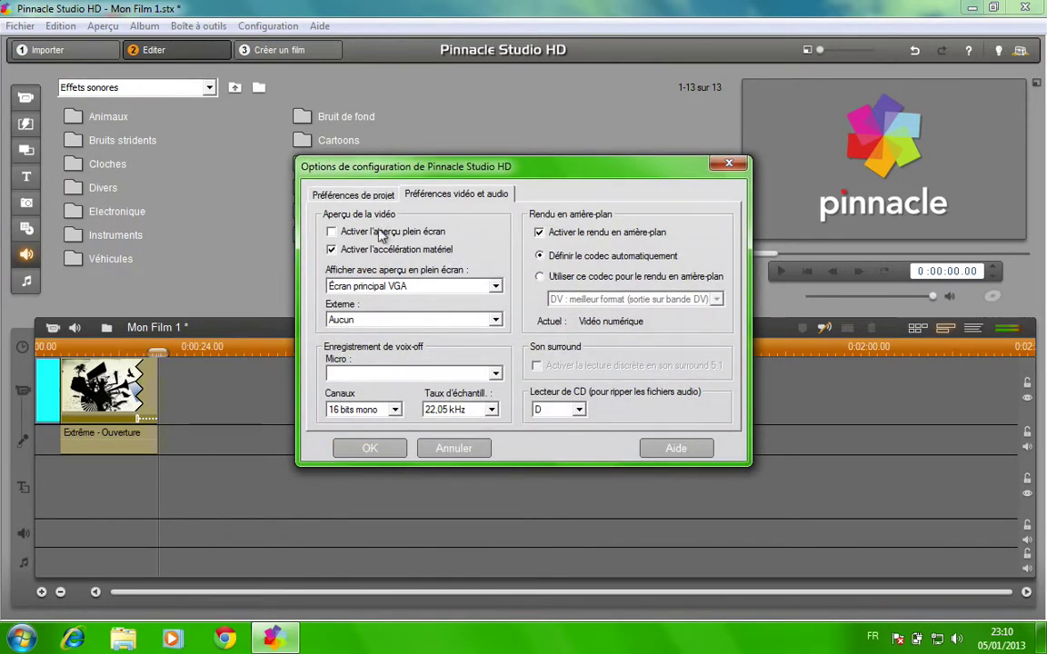
pyautogui.click(404, 373)
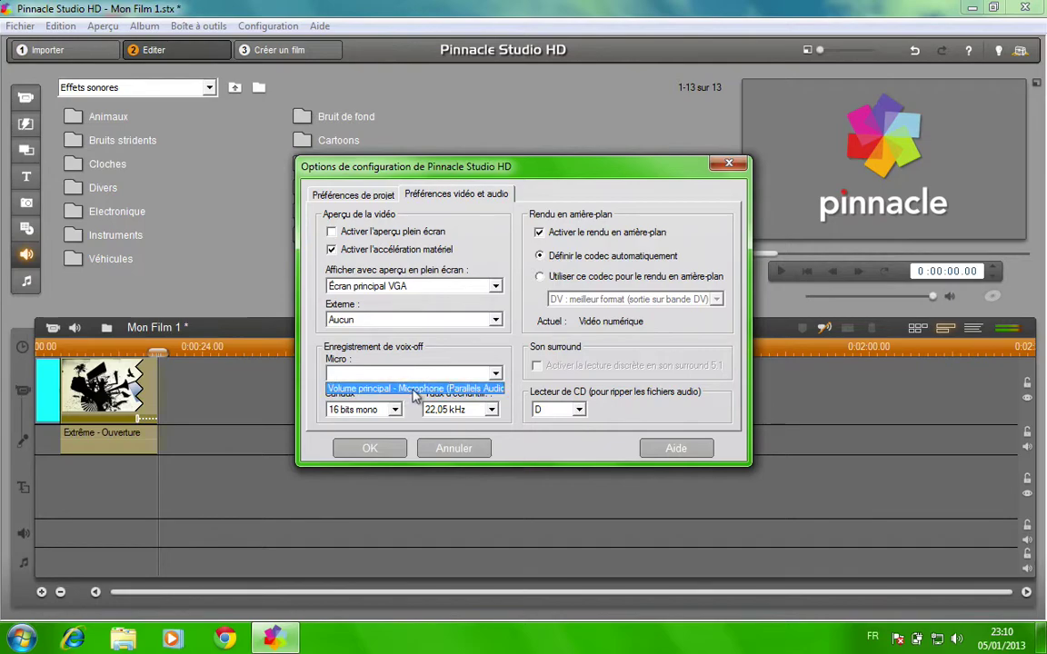
pyautogui.click(415, 389)
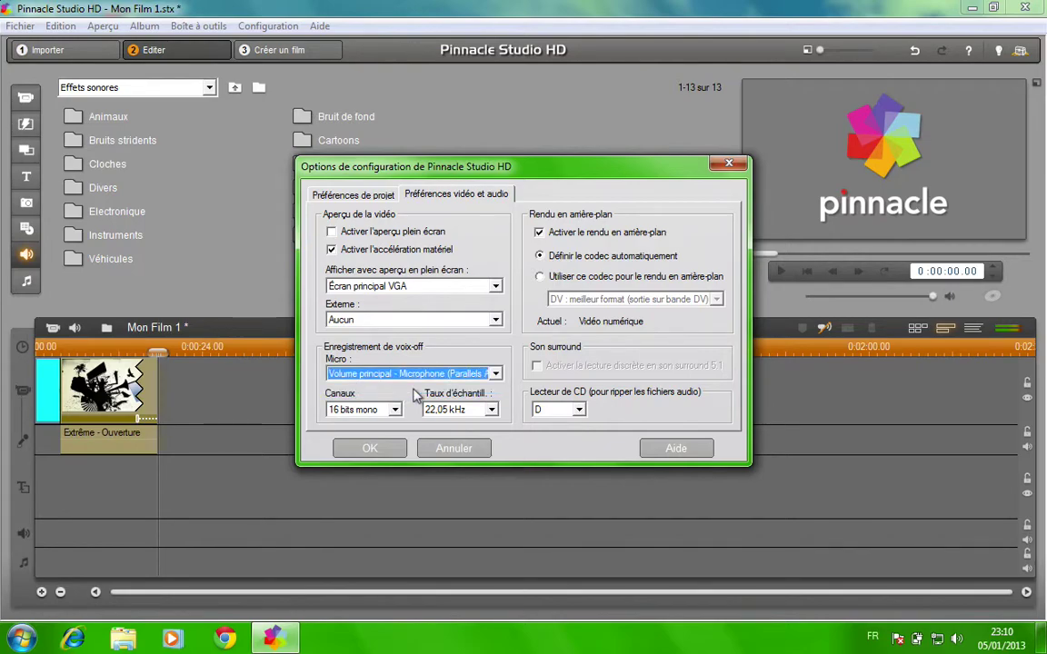
pyautogui.click(373, 445)
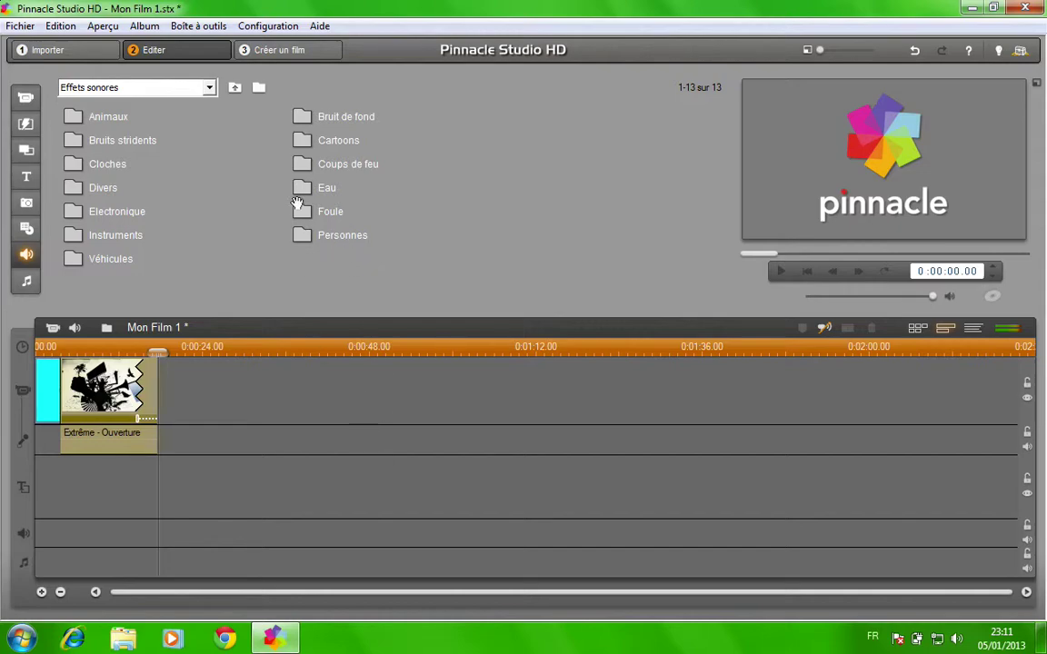
# Step: Show the album's Music section, switch to iTunes to view the song library, and close the iTunes window
pyautogui.click(26, 281)
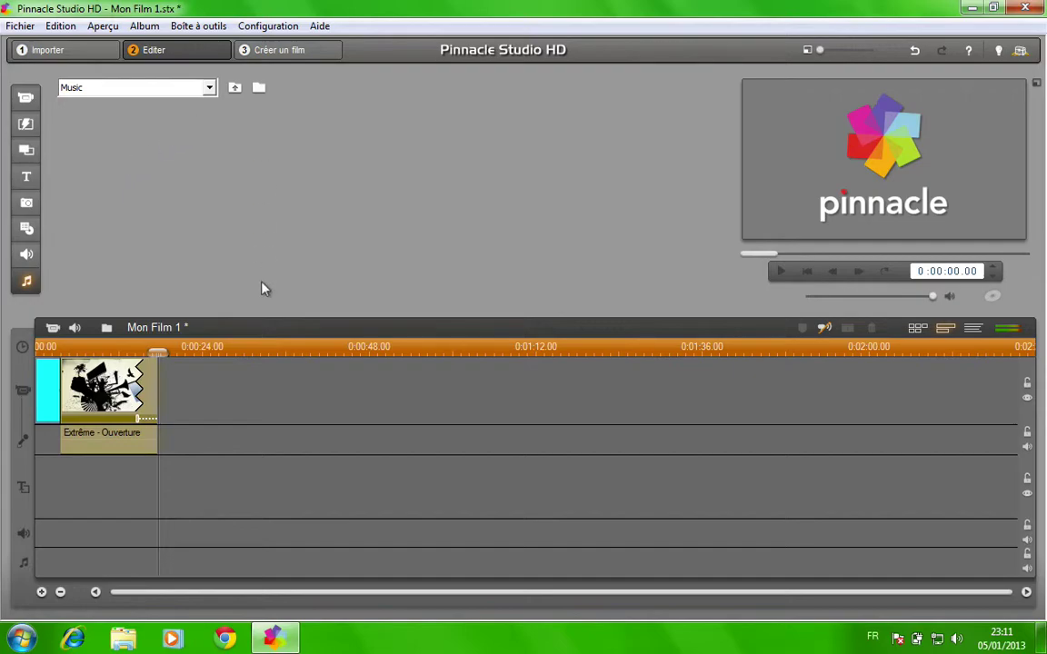
pyautogui.hotkey('ctrl', 'Left')
pyautogui.click(500, 638)
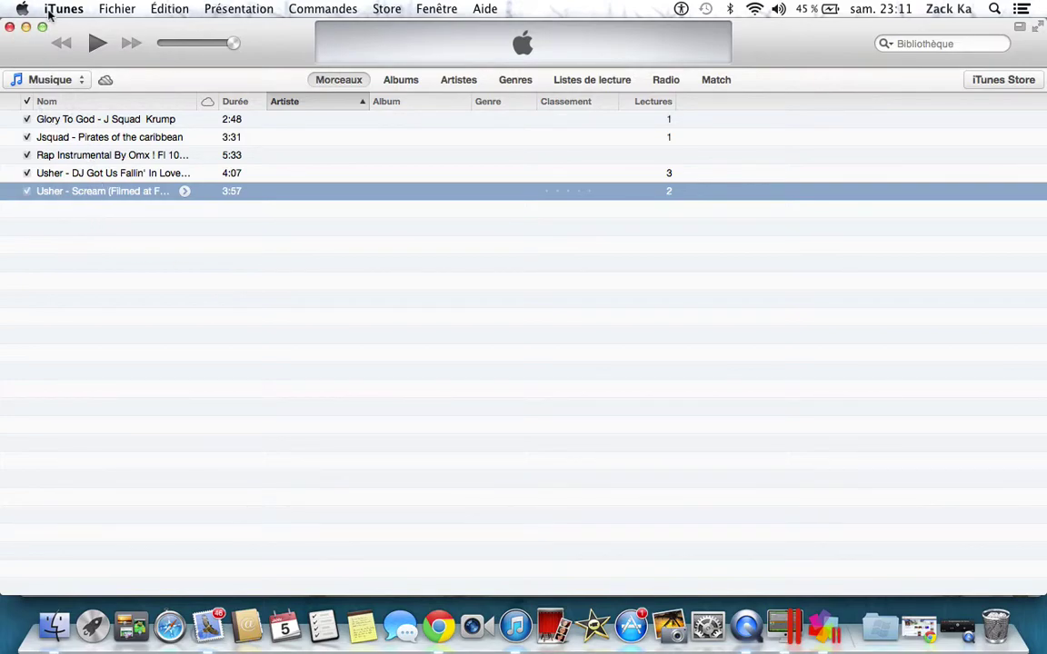
pyautogui.click(10, 27)
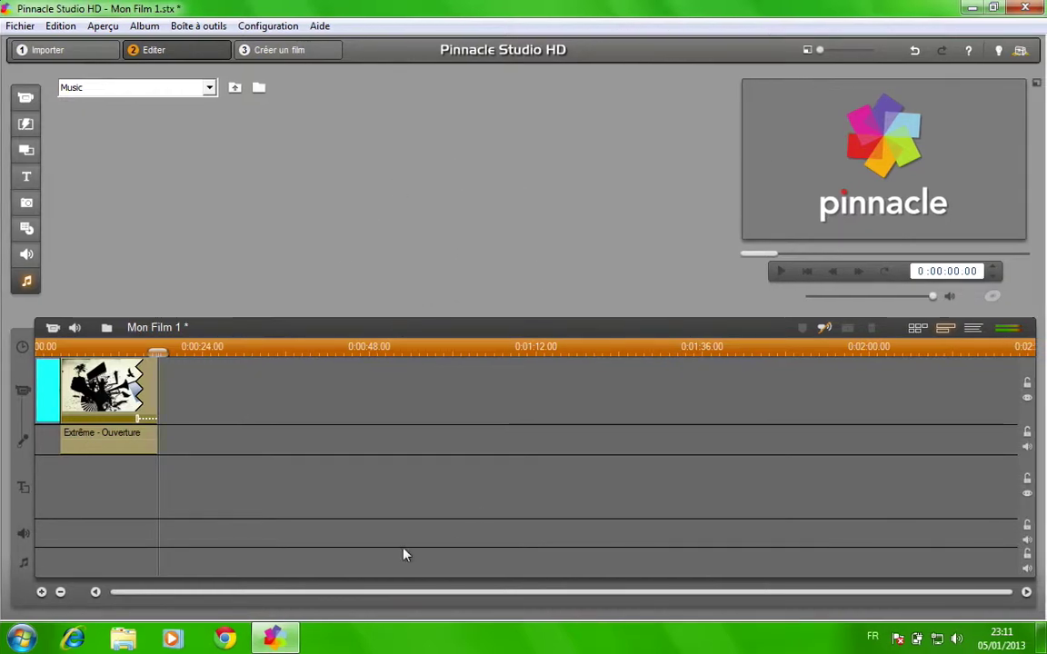
# Step: Return to Pinnacle Studio, move the playhead to the start of the timeline and preview the movie with its "Extrême - Ouverture" title
pyautogui.moveTo(159, 351); pyautogui.dragTo(9, 338)
pyautogui.click(46, 350)
pyautogui.click(791, 272)
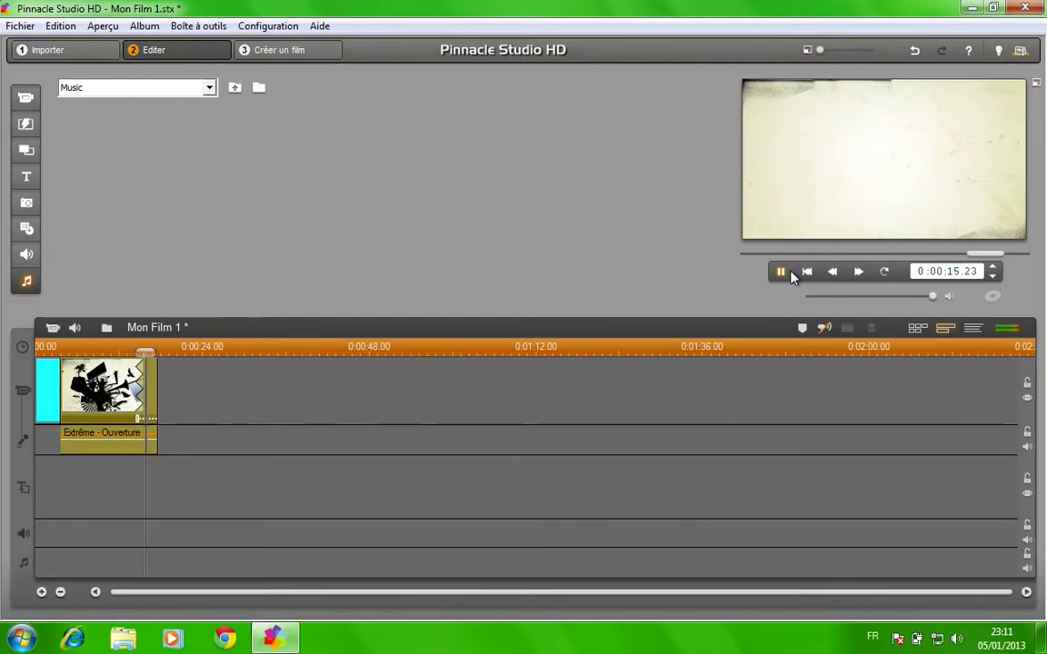
pyautogui.click(781, 272)
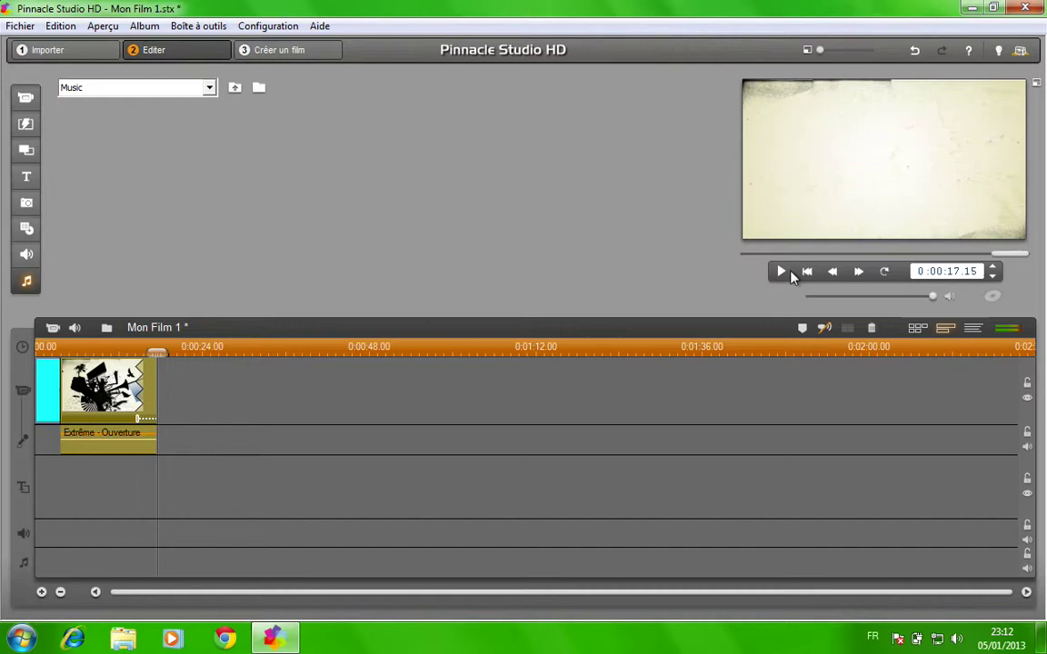
pyautogui.click(38, 398)
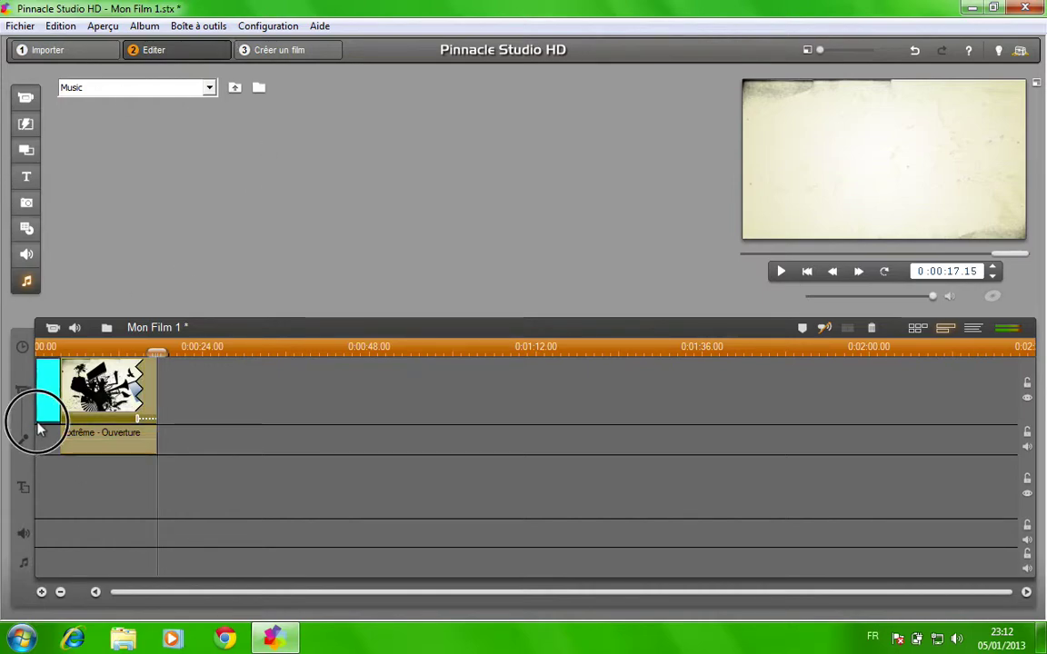
pyautogui.click(781, 271)
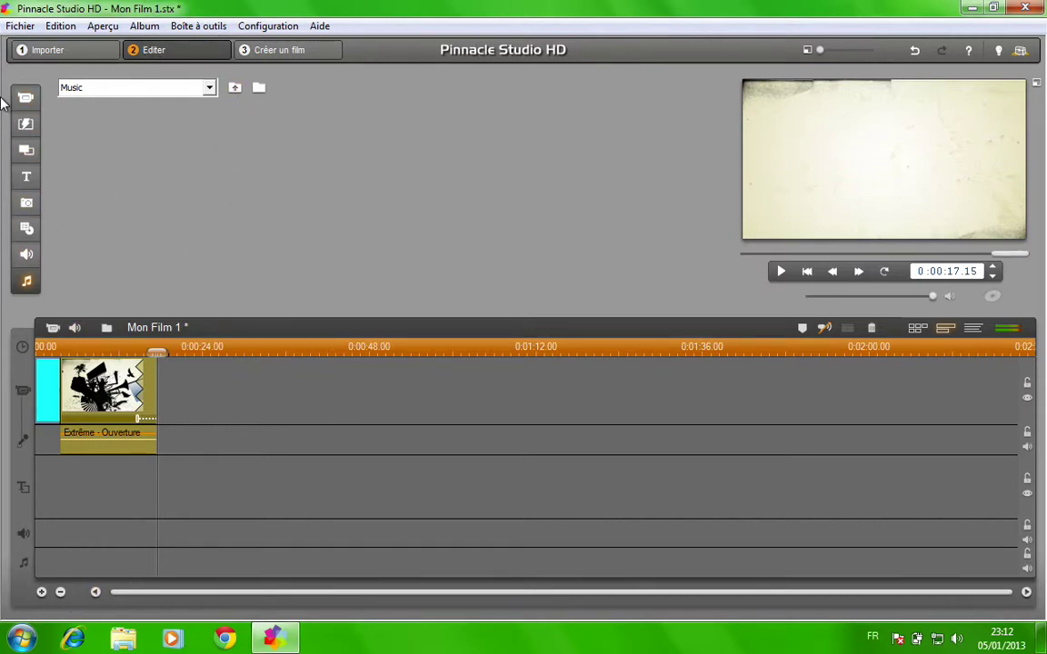
# Step: Look at the project file commands, return to the album's shared videos and open OurNatureAdventure.mpg to display its scenes
pyautogui.click(30, 28)
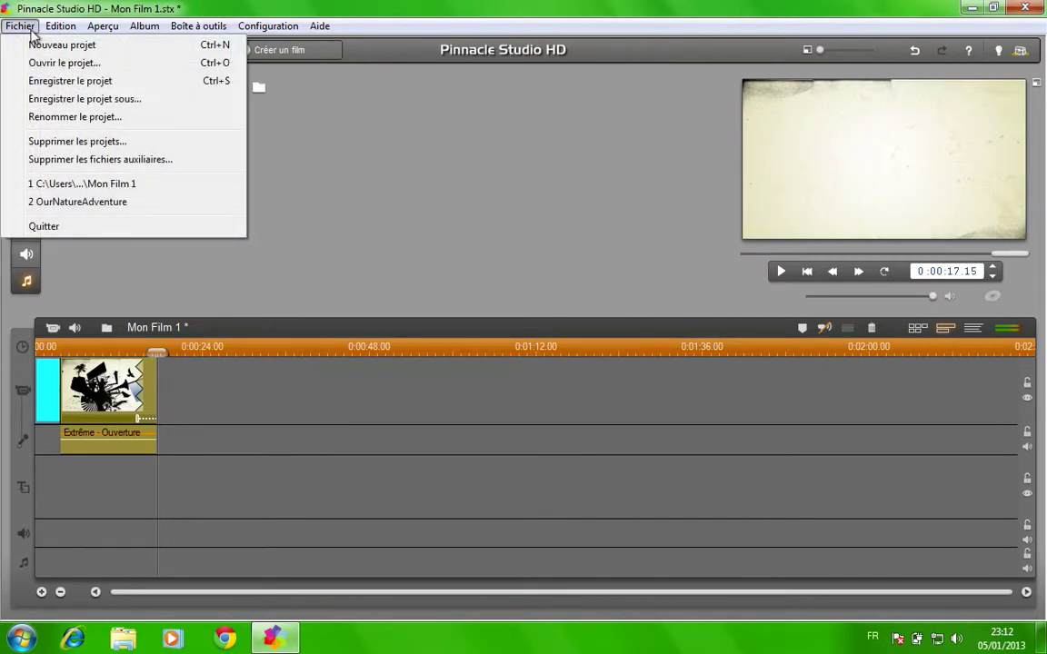
pyautogui.click(257, 225)
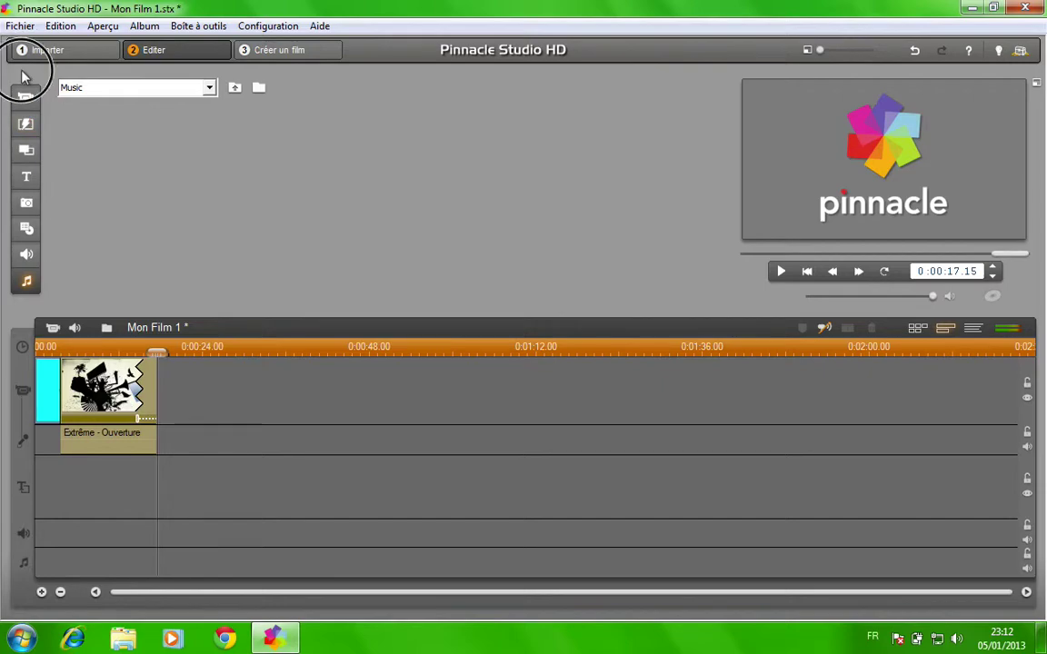
pyautogui.click(25, 96)
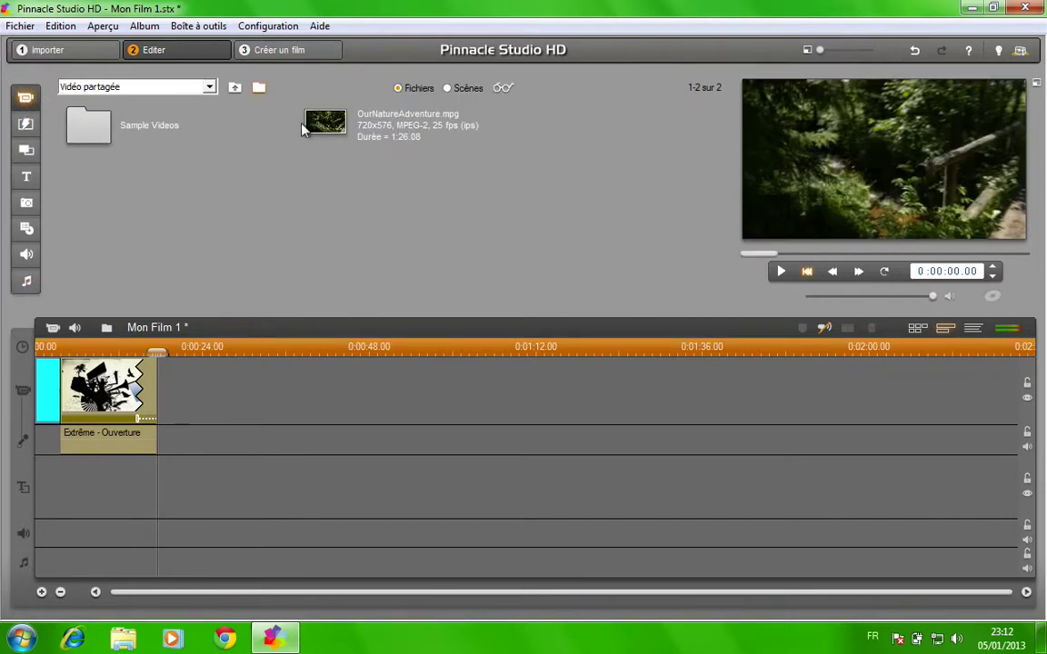
pyautogui.click(322, 130)
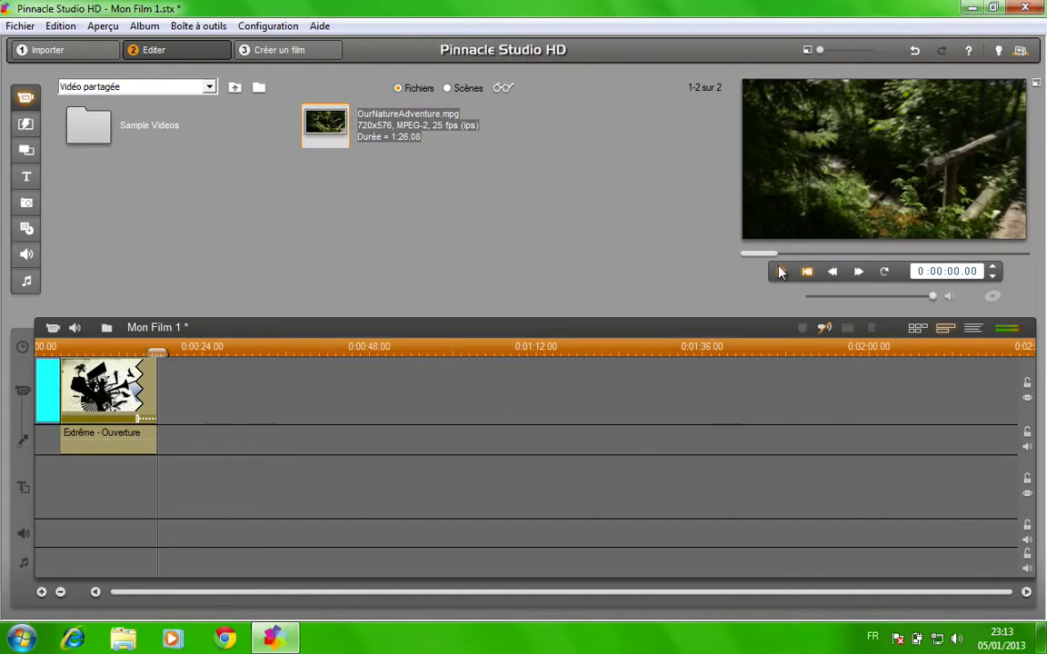
pyautogui.doubleClick(338, 137)
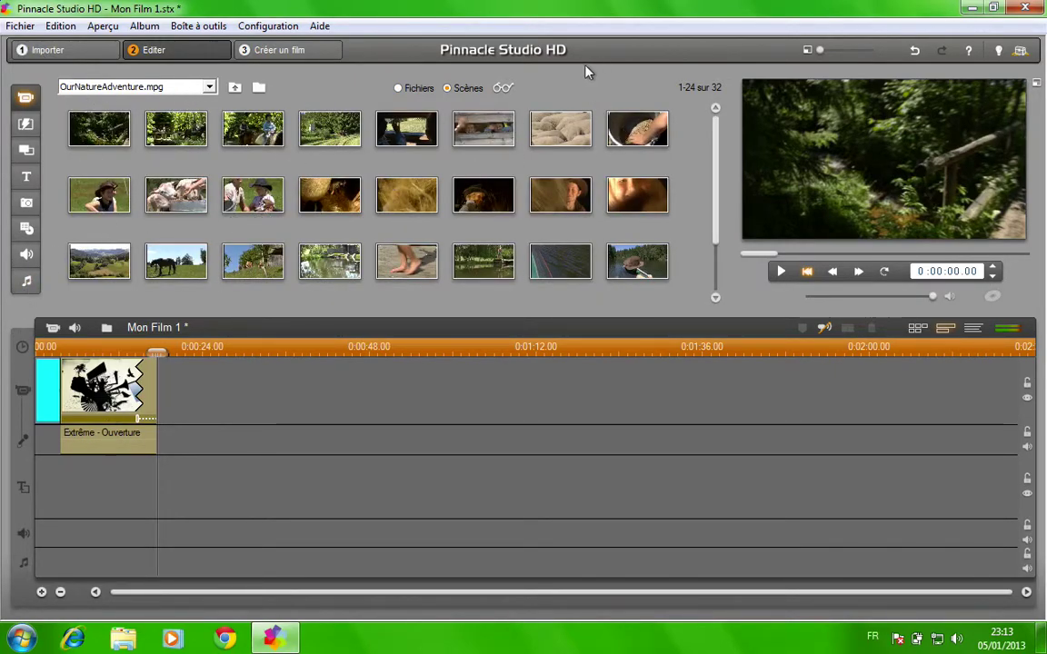
# Step: Switch to Windows Explorer and browse the Documents library's Pinnacle Studio folder, checking "Mes dossiers favoris" and opening "My Projects"
pyautogui.click(122, 638)
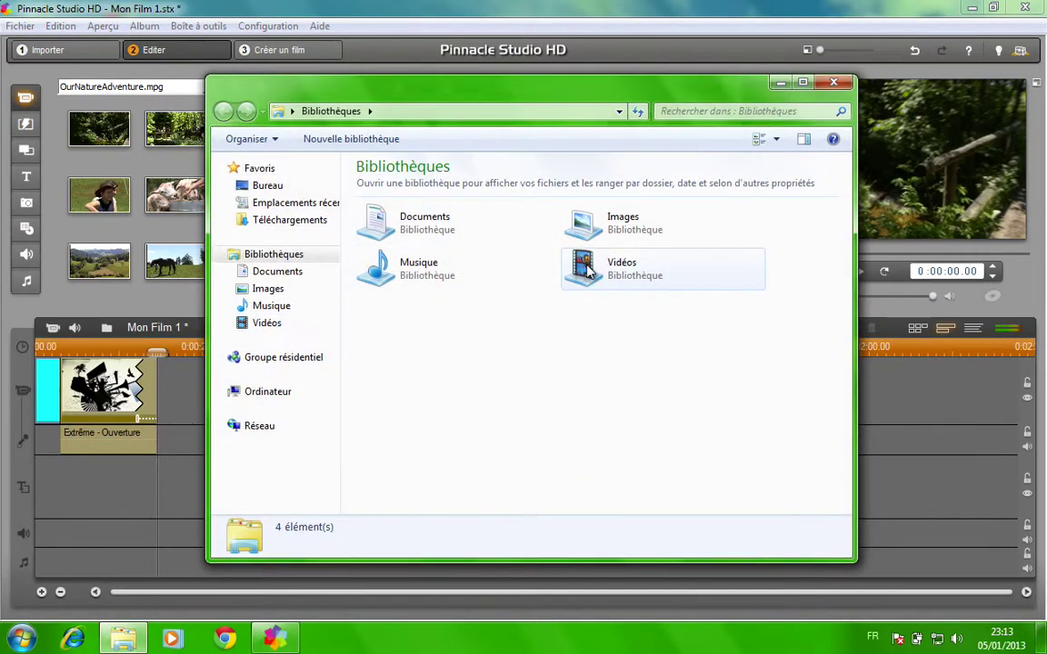
pyautogui.doubleClick(470, 229)
pyautogui.doubleClick(420, 265)
pyautogui.doubleClick(415, 232)
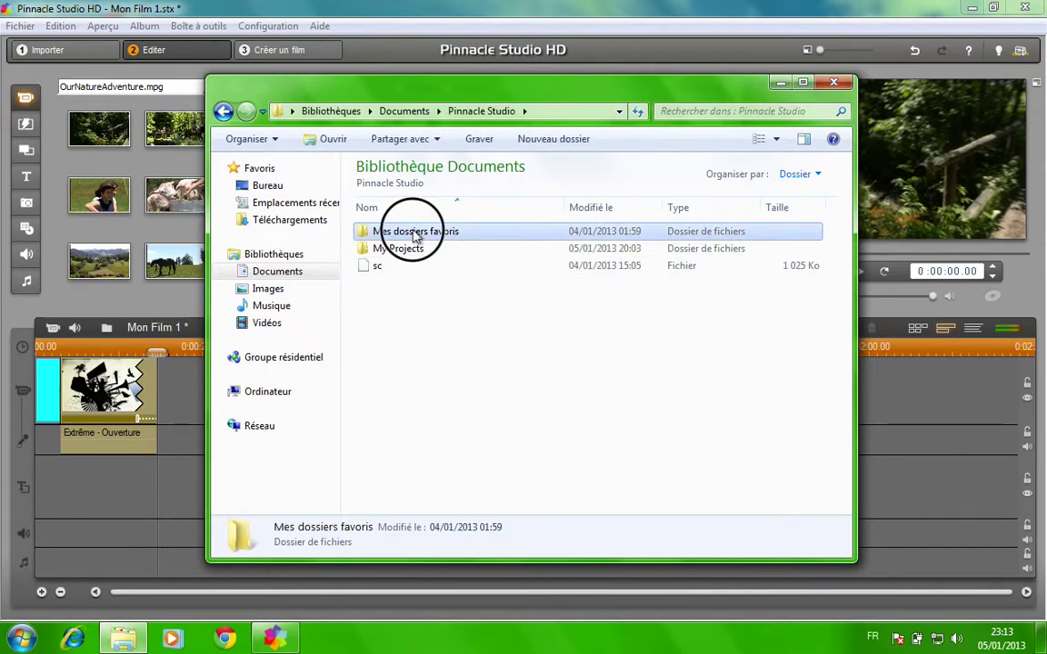
pyautogui.click(225, 112)
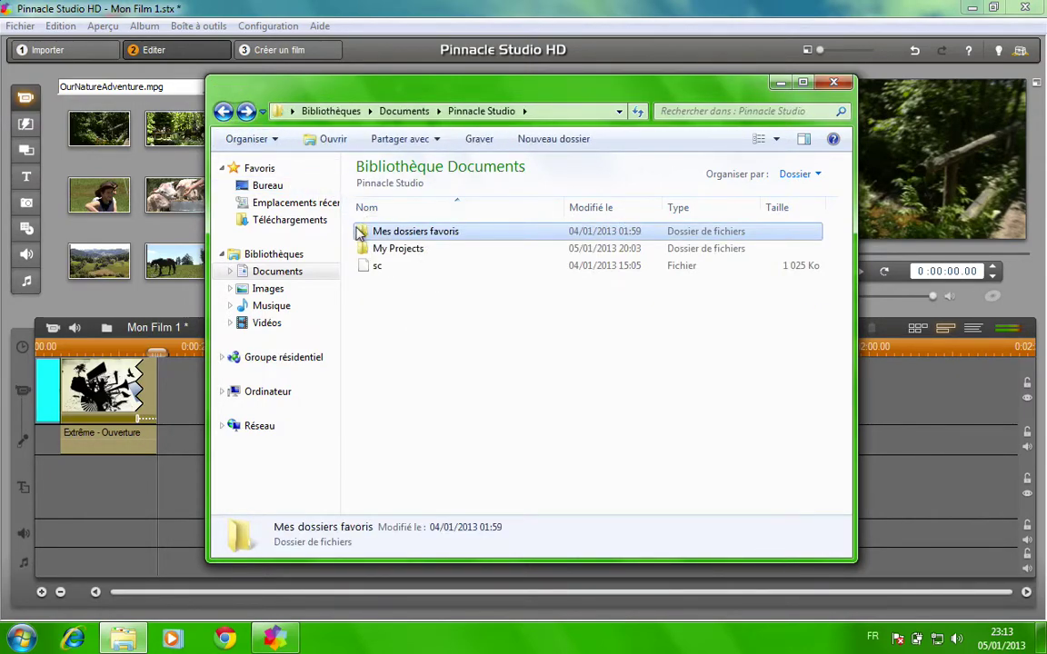
pyautogui.doubleClick(364, 251)
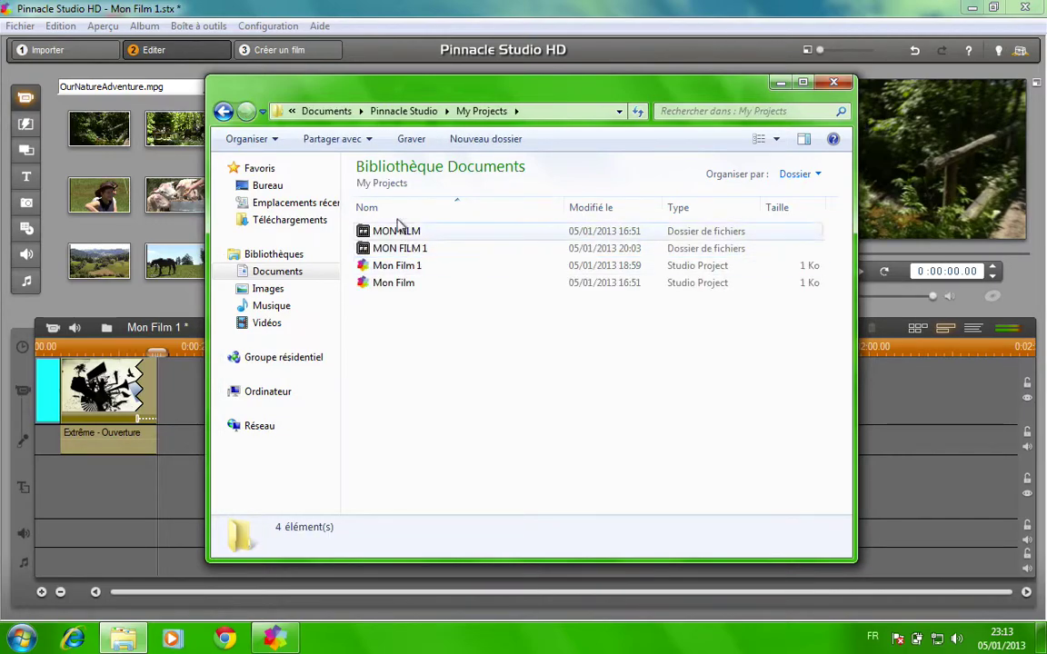
pyautogui.click(458, 237)
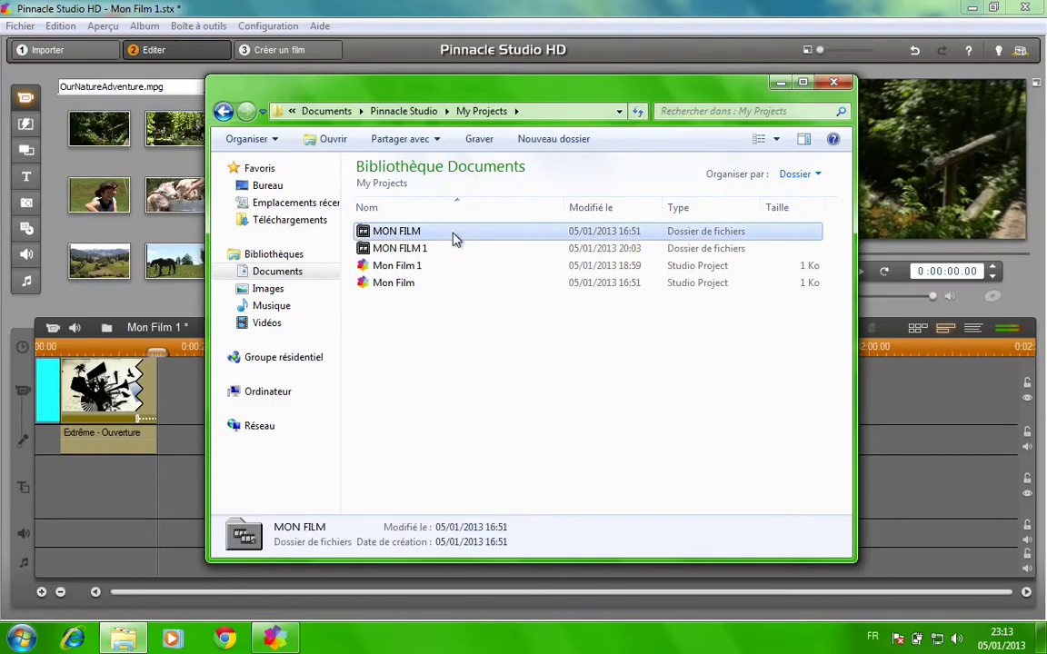
pyautogui.press('Down')
pyautogui.press('Down')
pyautogui.press('Down')
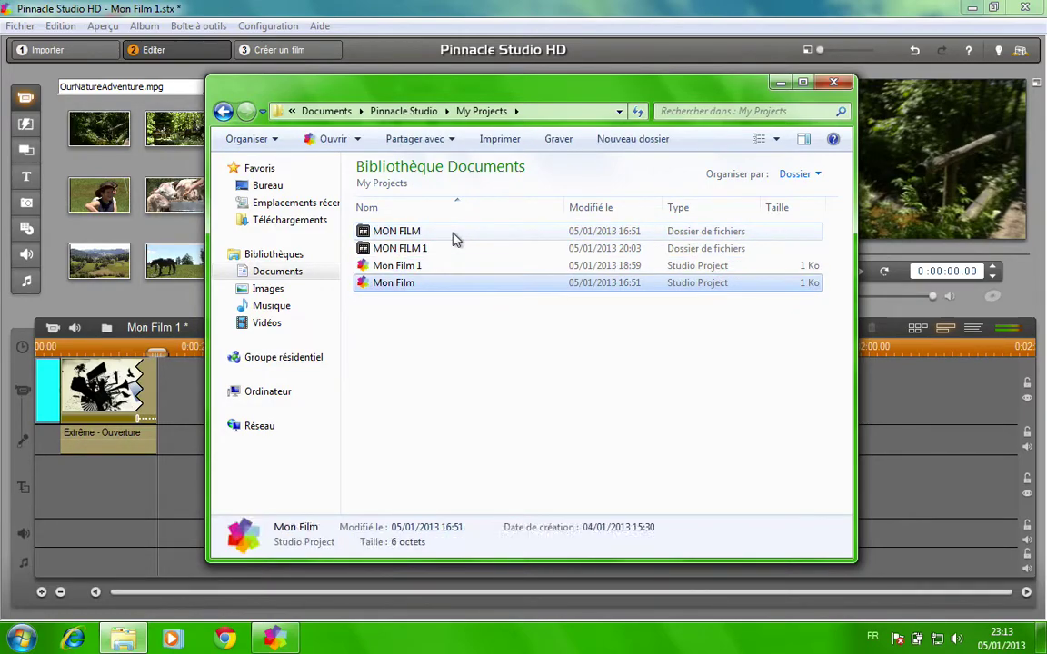
pyautogui.press('Up')
pyautogui.press('Up')
pyautogui.hotkey('shift', 'Up')
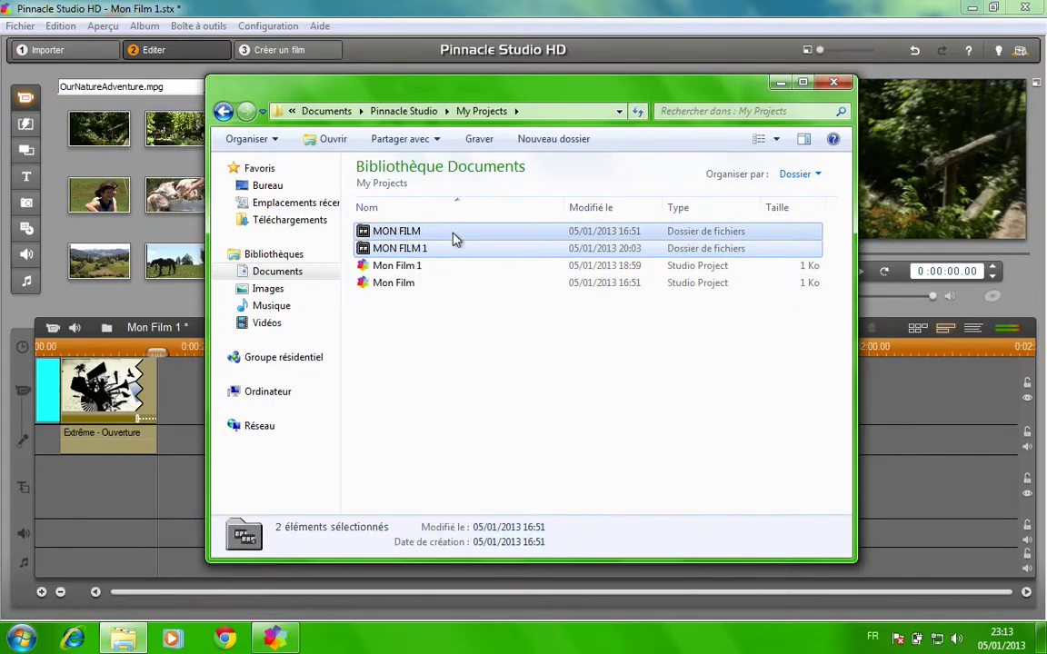
pyautogui.hotkey('shift', 'Down')
pyautogui.hotkey('shift', 'Down')
pyautogui.hotkey('shift', 'Down')
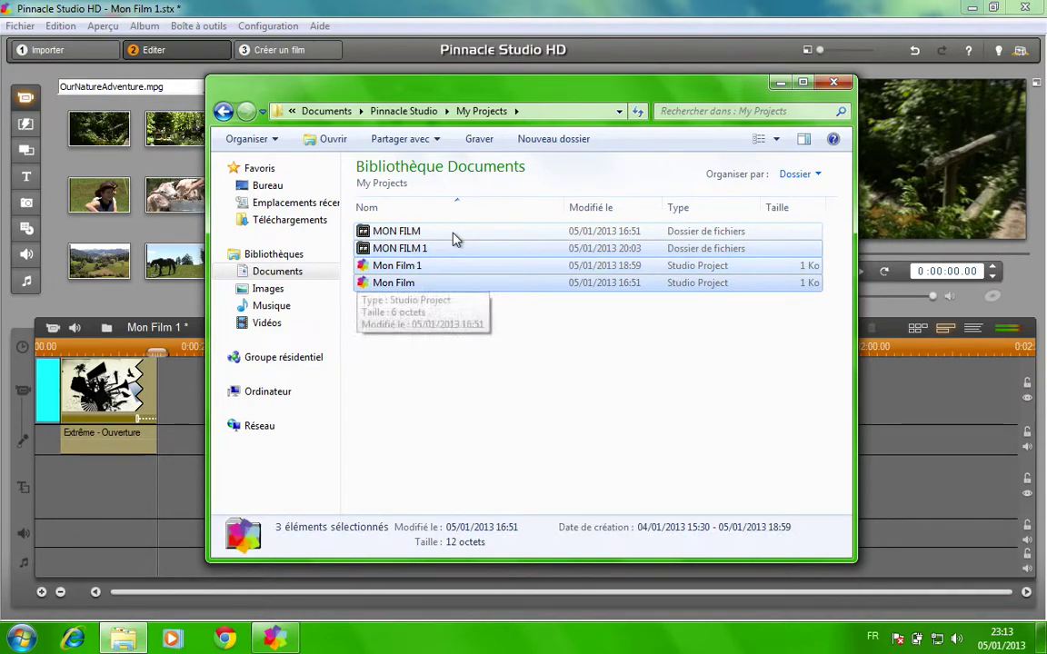
pyautogui.rightClick(456, 238)
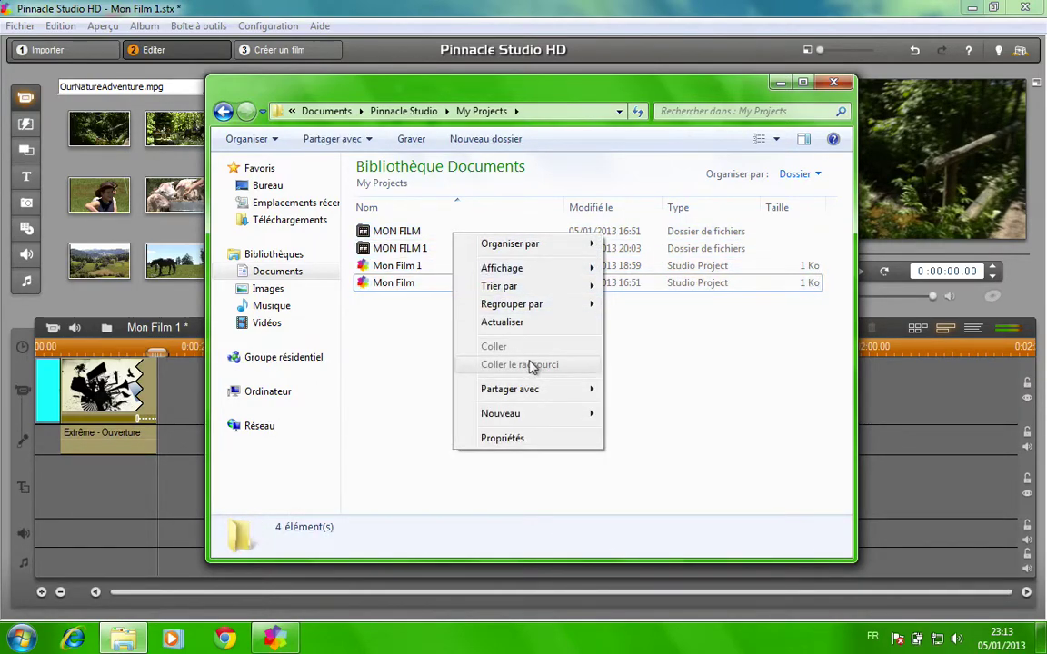
# Step: Move all four items in My Projects to the Recycle Bin, retrying once and then skipping the in-use MON FILM 1 folder
pyautogui.click(392, 233)
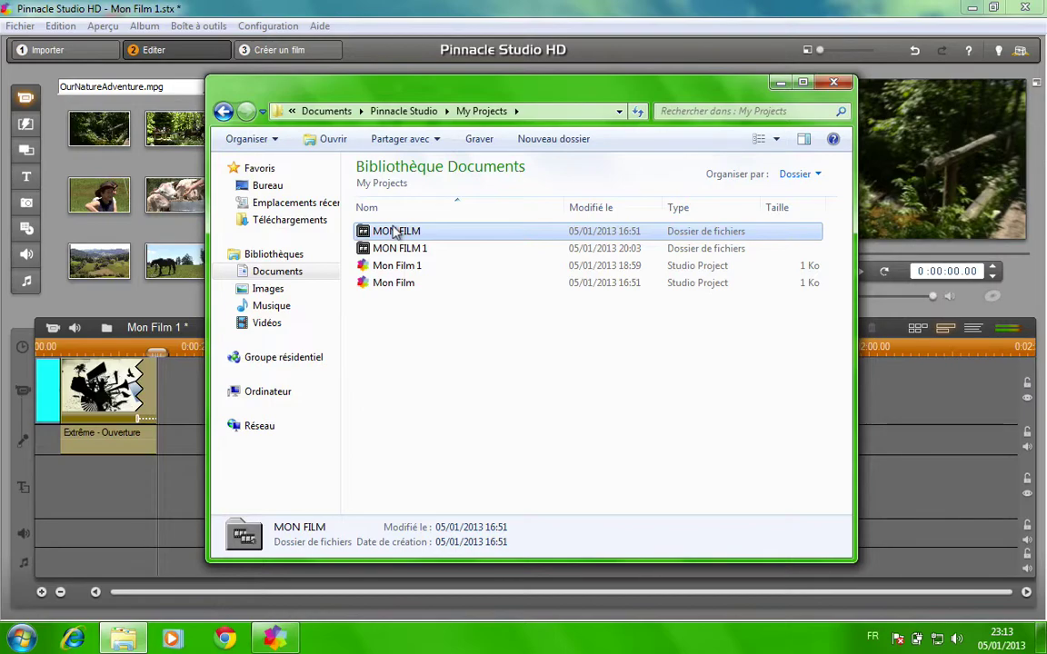
pyautogui.hotkey('shift', 'Down')
pyautogui.hotkey('shift', 'Down')
pyautogui.hotkey('shift', 'Down')
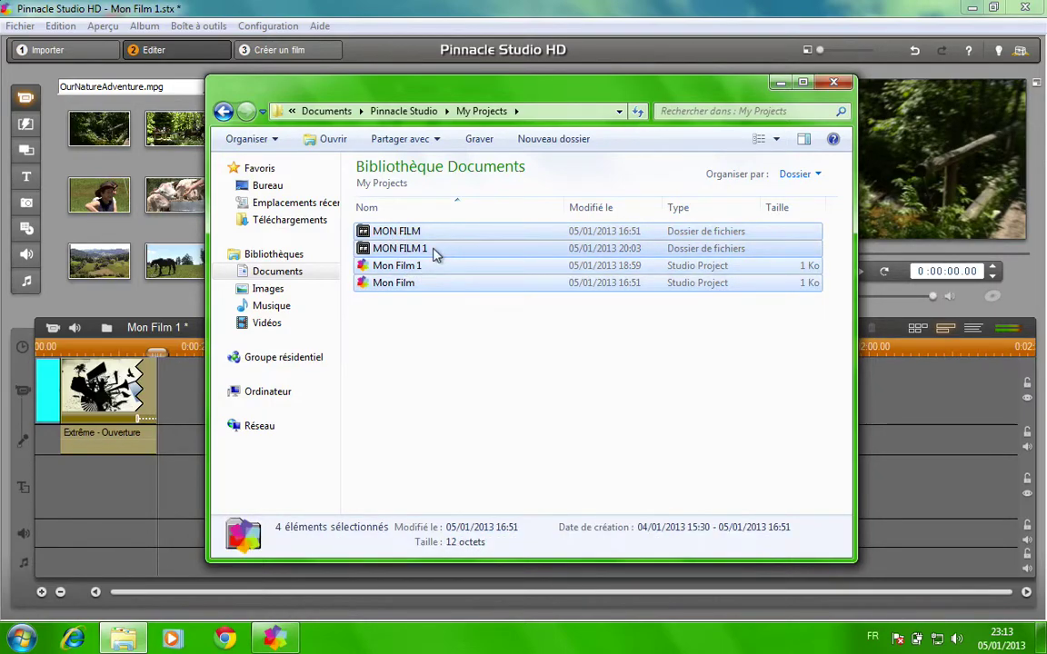
pyautogui.rightClick(432, 255)
pyautogui.click(460, 384)
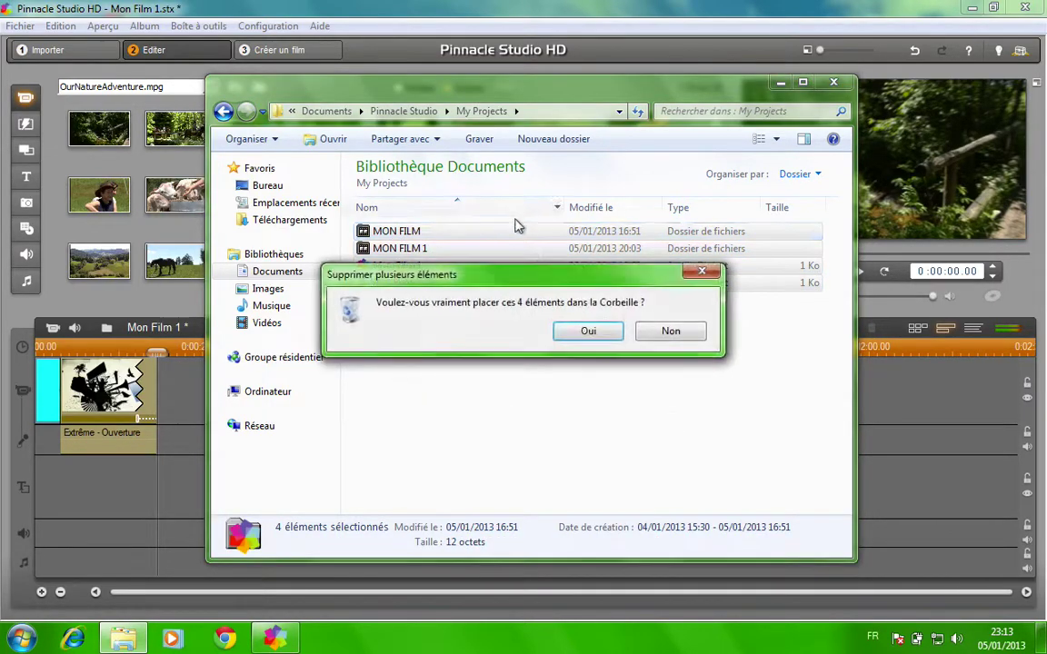
pyautogui.click(589, 333)
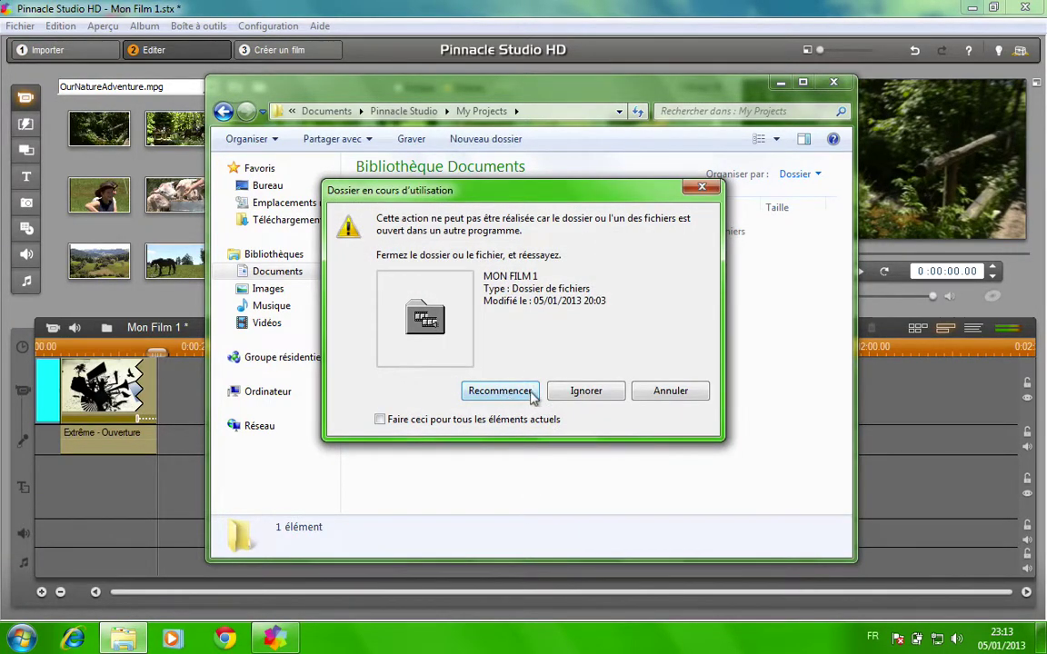
pyautogui.click(500, 390)
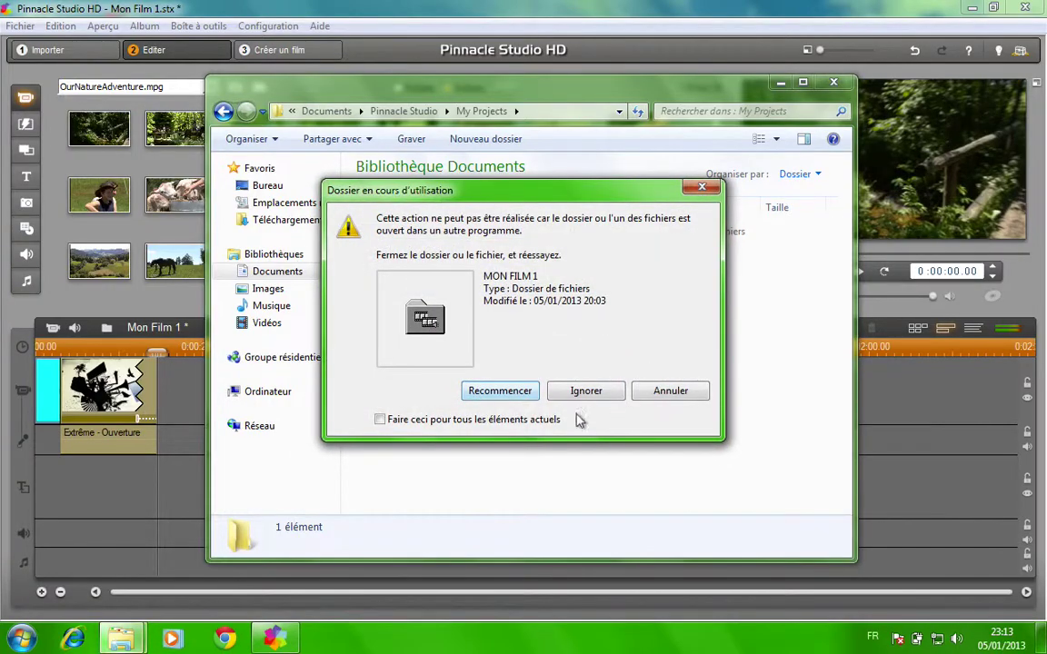
pyautogui.click(575, 394)
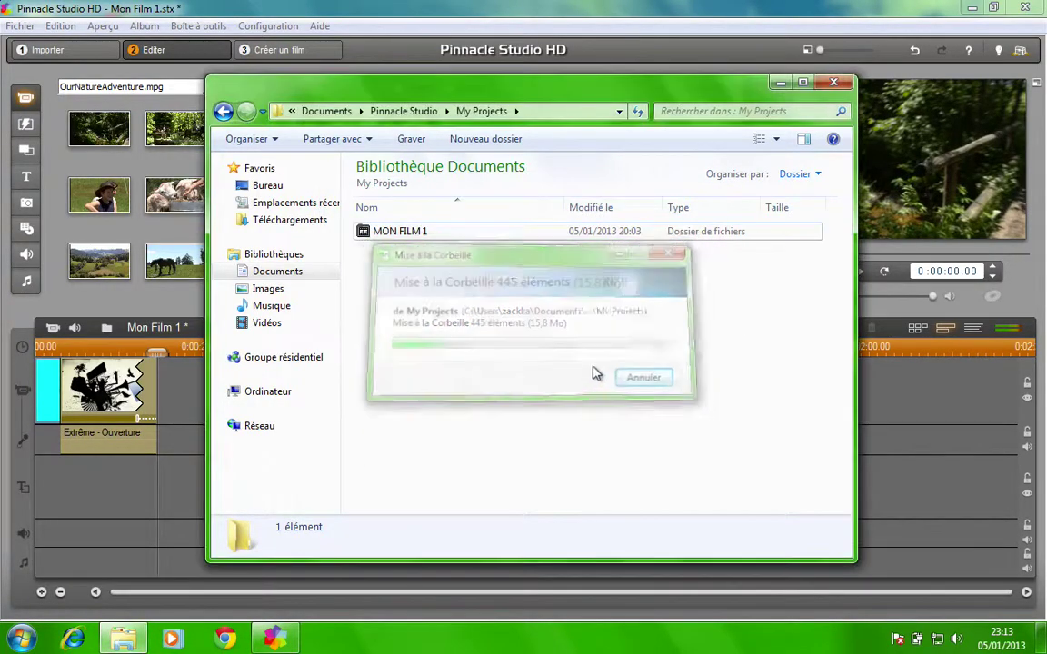
# Step: Minimize Pinnacle Studio, check the deleted project items in the Corbeille, and close the Corbeille and My Projects windows
pyautogui.hotkey('ctrl', 'Left')
pyautogui.hotkey('ctrl', 'Right')
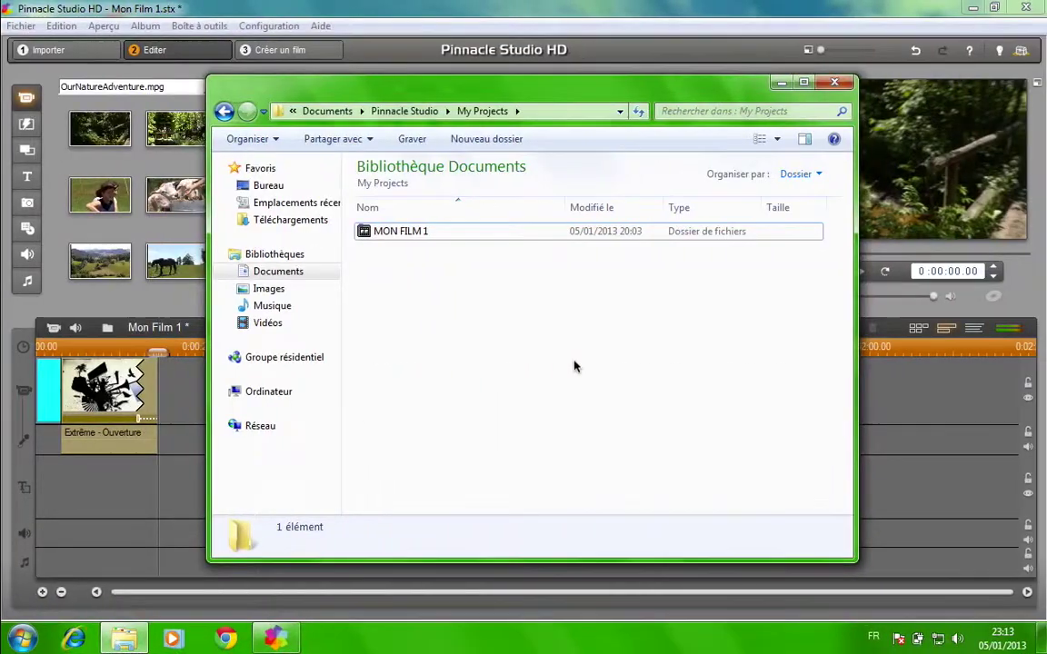
pyautogui.click(972, 7)
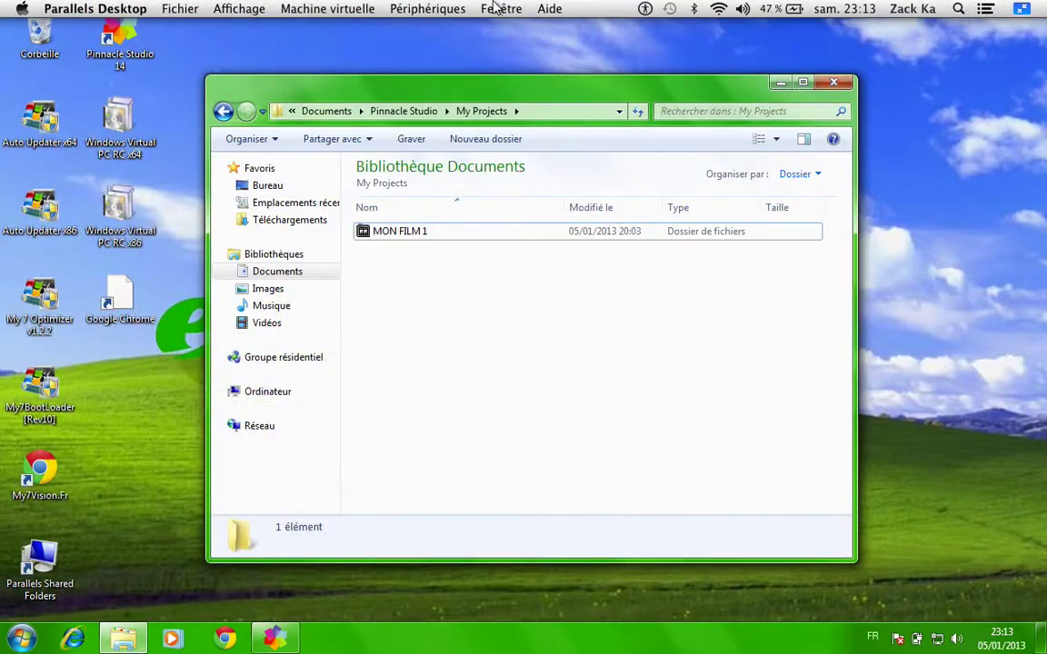
pyautogui.doubleClick(39, 36)
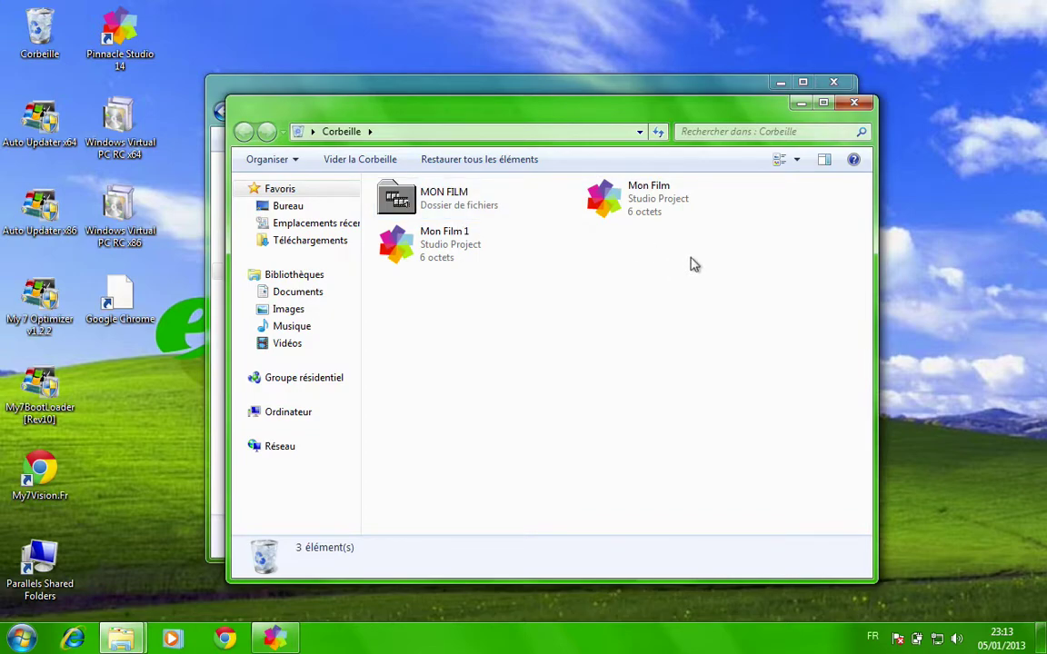
pyautogui.click(660, 218)
pyautogui.click(484, 372)
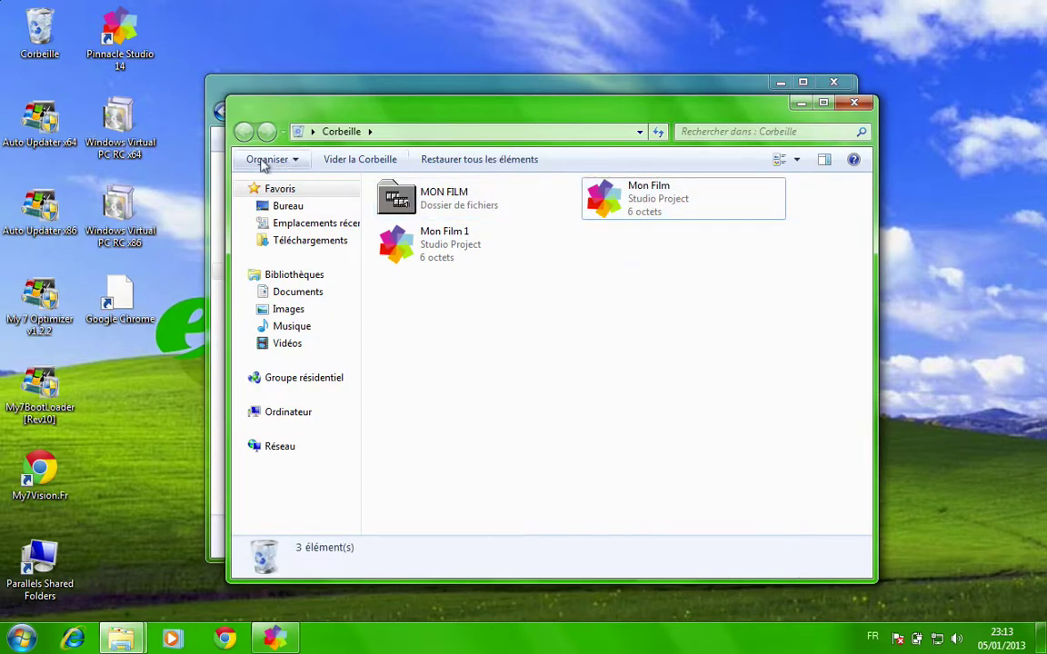
pyautogui.click(853, 103)
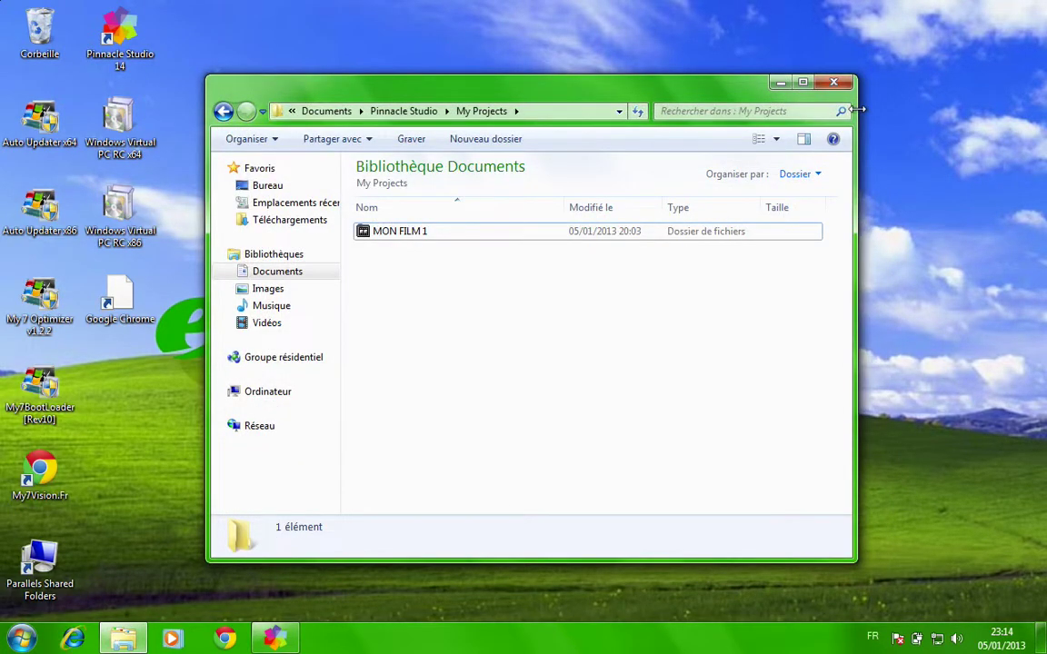
pyautogui.click(834, 82)
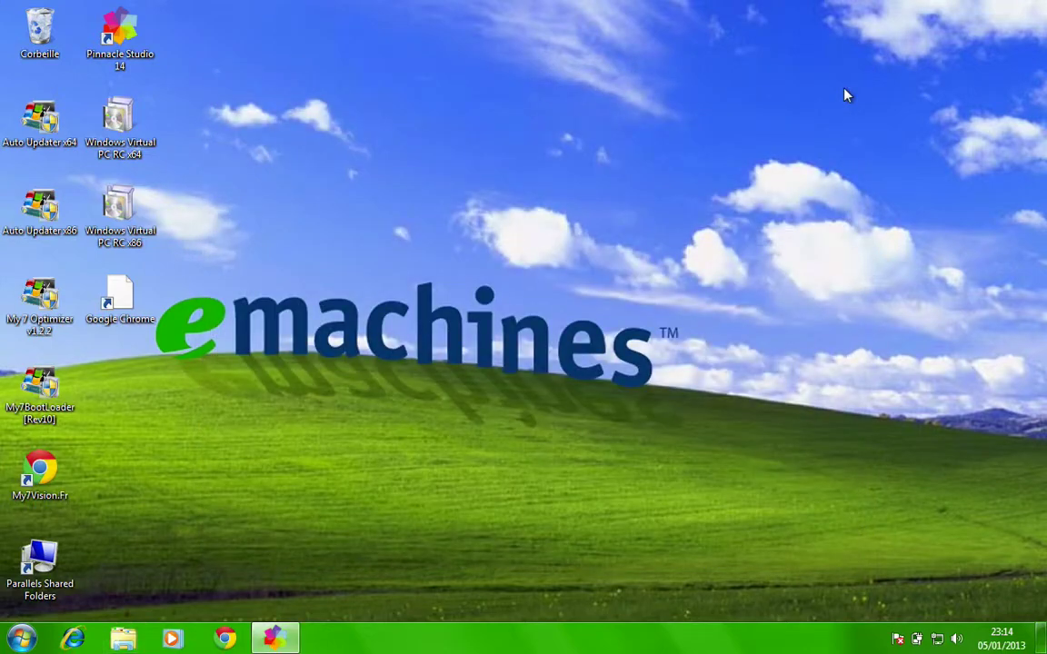
# Step: Switch to Chrome on the Mac desktop and close the "wii u" Google image search tab
pyautogui.click(273, 639)
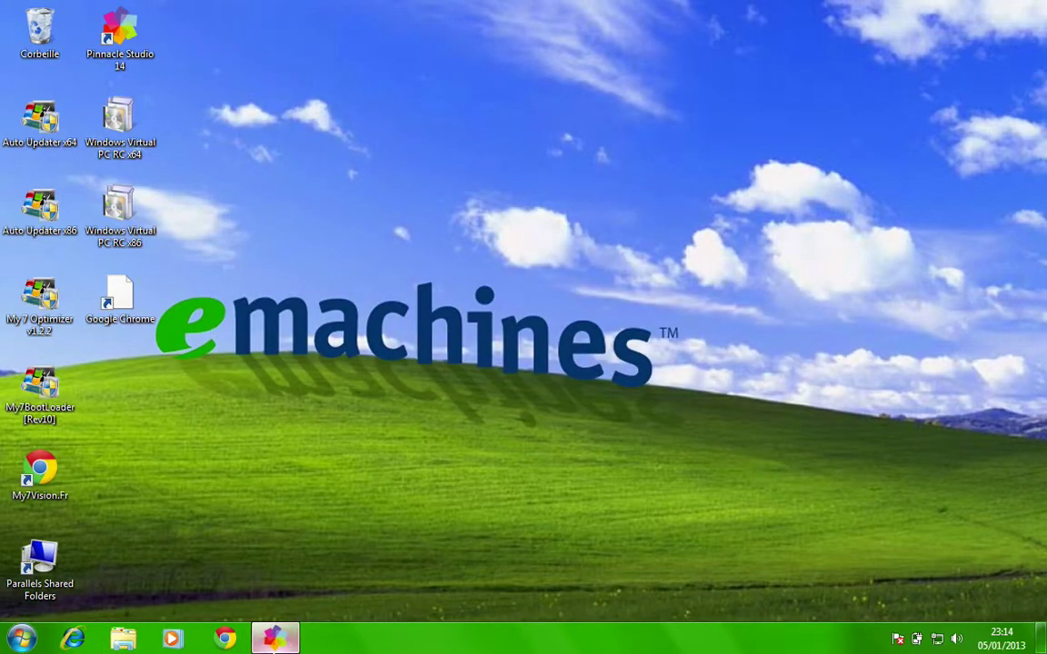
pyautogui.hotkey('ctrl', 'Left')
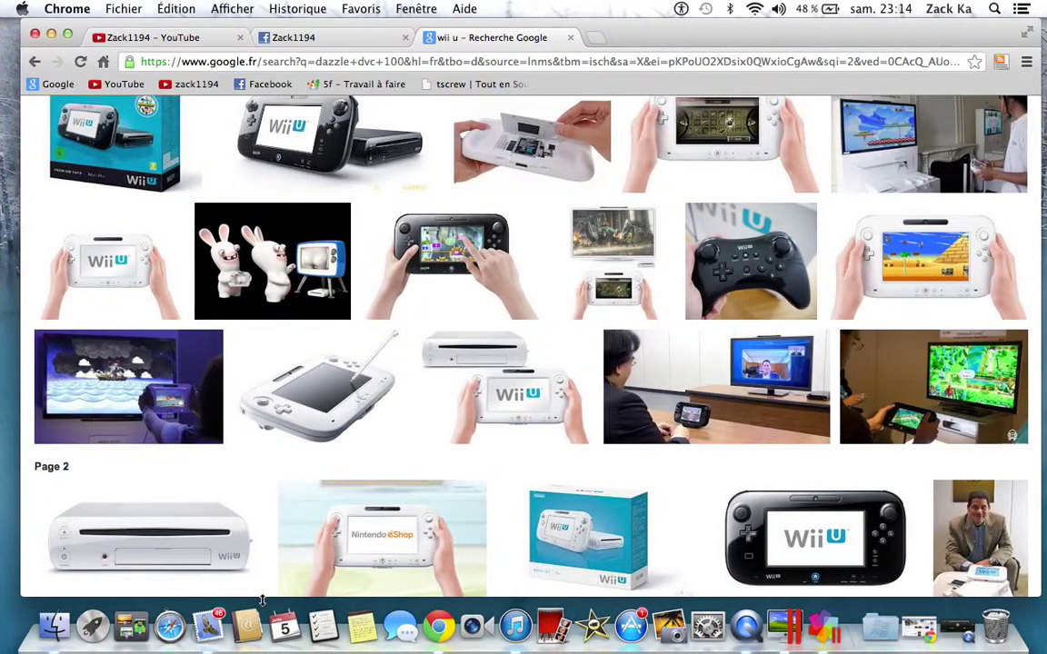
pyautogui.scroll(3, 475, 243)
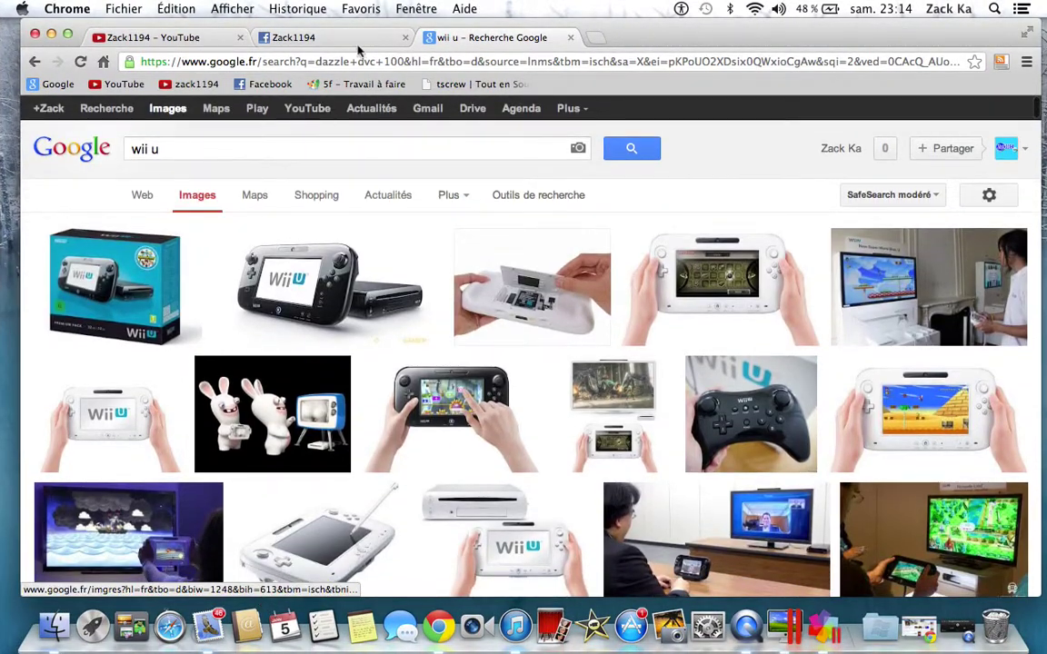
pyautogui.click(571, 38)
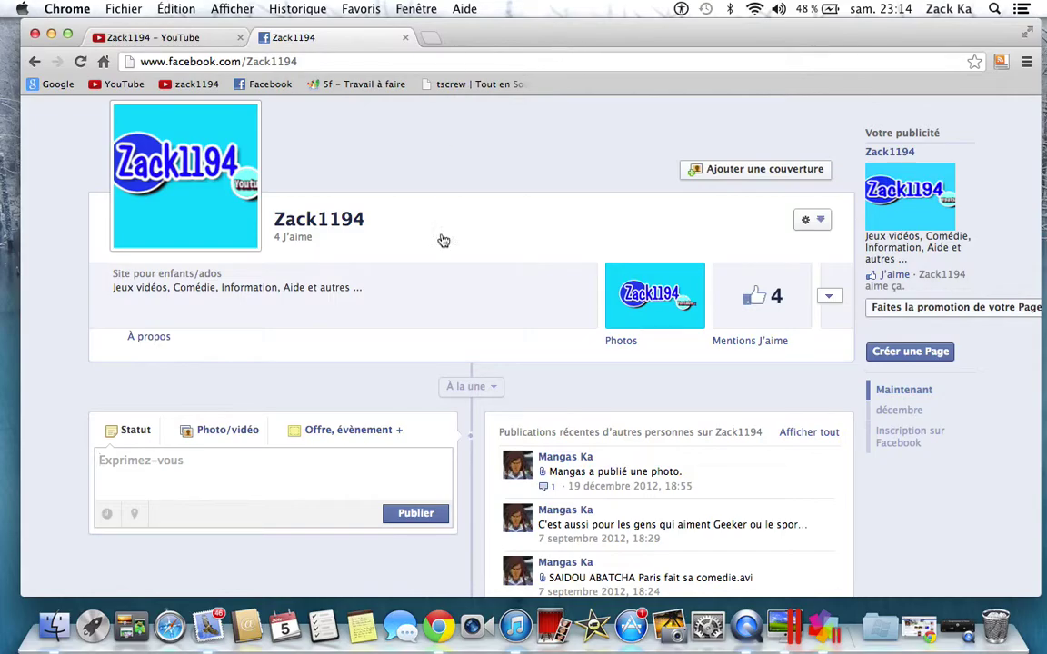
# Step: Look through the channel's Facebook page, from the administration area to the older December posts, and dismiss the error message
pyautogui.scroll(-3, 461, 444)
pyautogui.scroll(2, 460, 445)
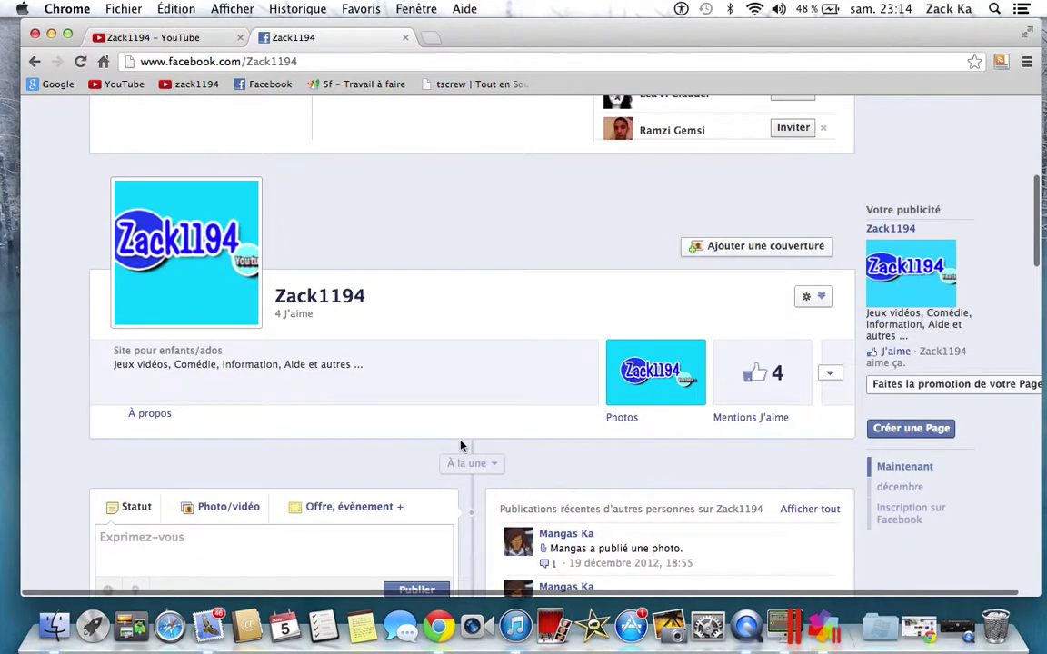
pyautogui.scroll(-10, 460, 445)
pyautogui.scroll(-10, 461, 446)
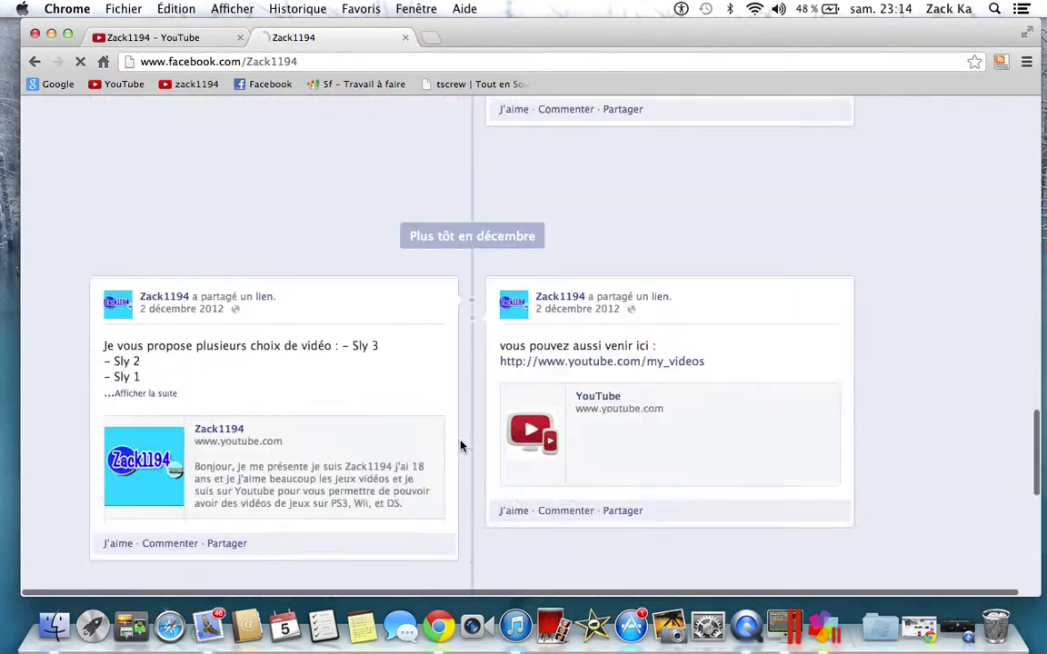
pyautogui.scroll(15, 461, 446)
pyautogui.scroll(10, 461, 445)
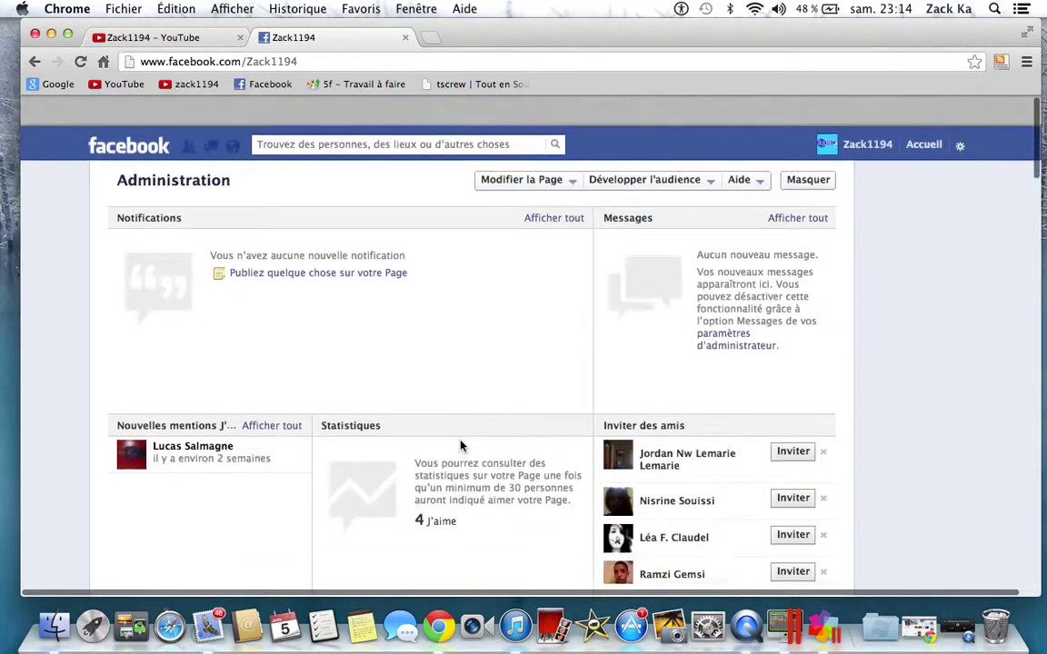
pyautogui.scroll(-8, 461, 446)
pyautogui.scroll(4, 460, 445)
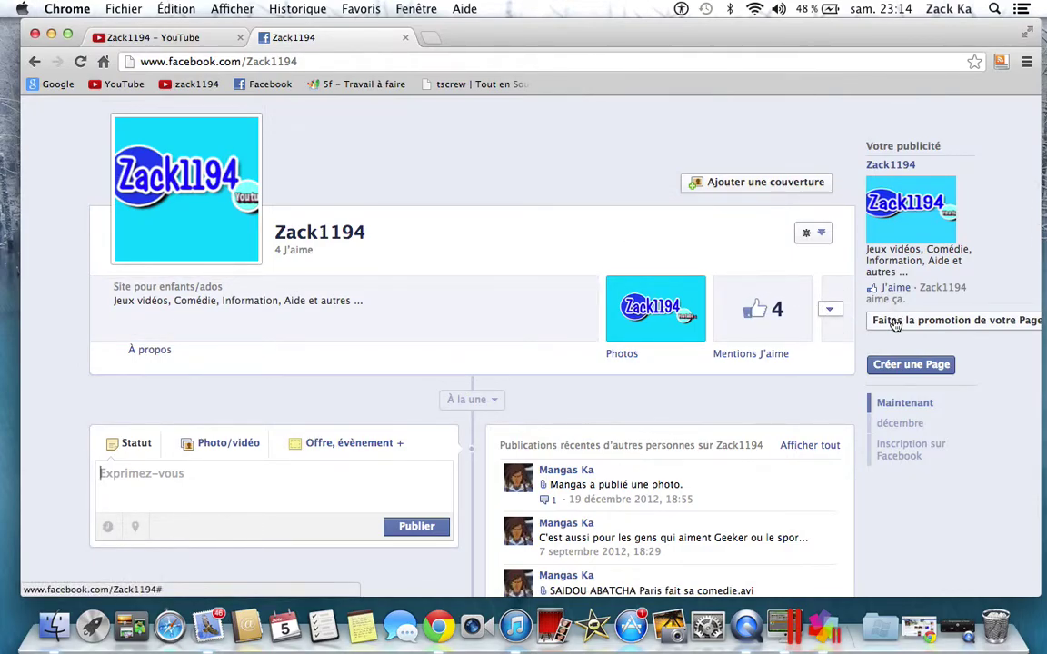
pyautogui.click(472, 420)
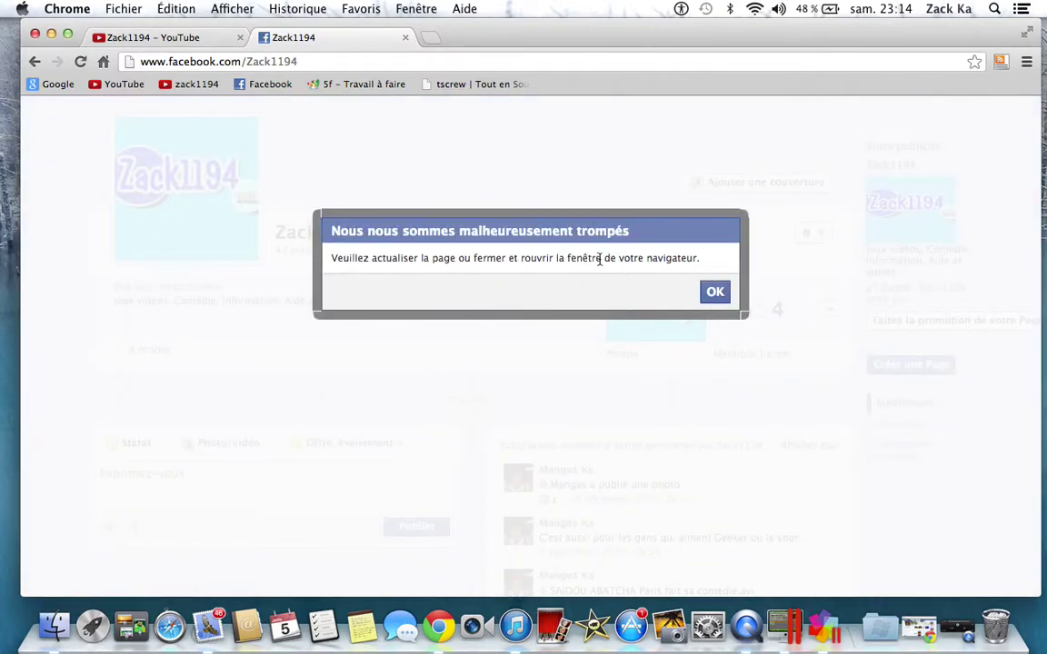
pyautogui.click(714, 292)
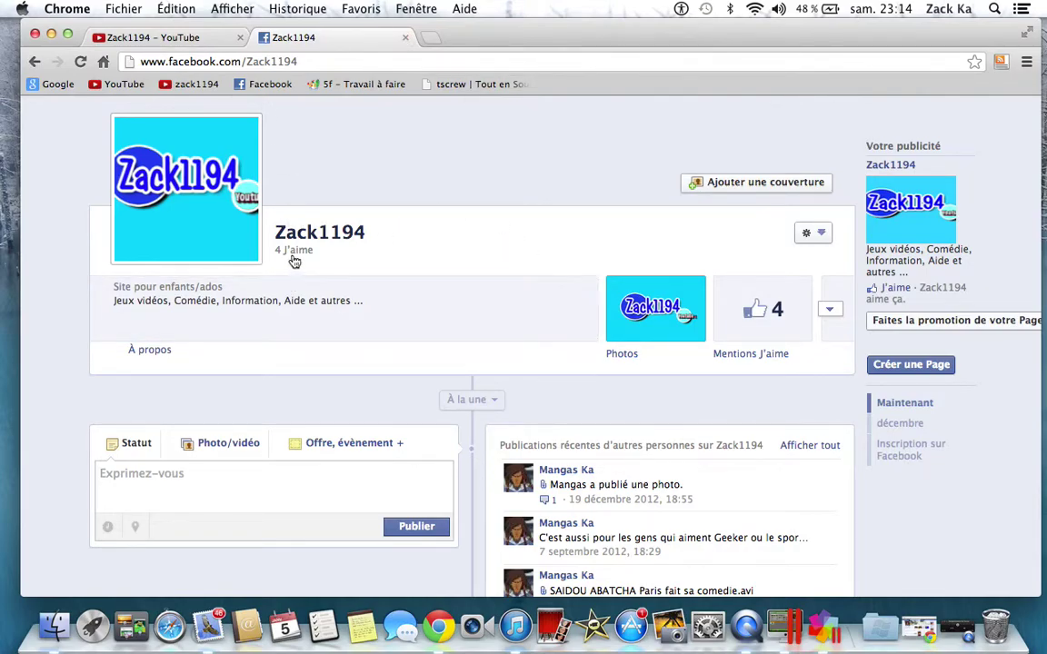
# Step: Show the YouTube channel page and look through its activity feed, from the latest uploads to the older Débat 1194 videos
pyautogui.click(116, 37)
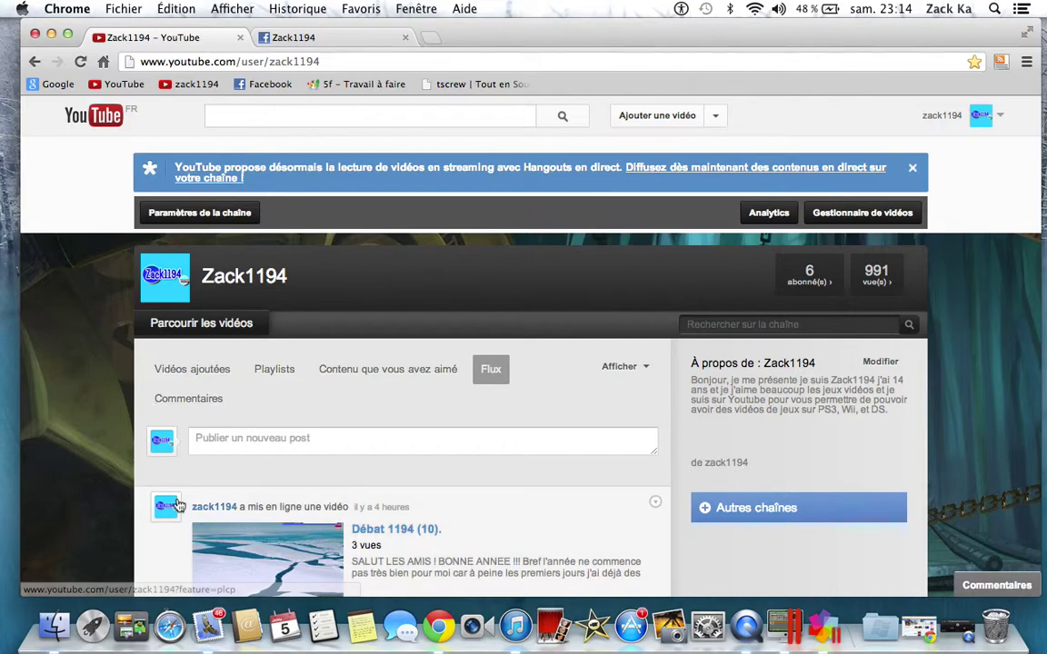
pyautogui.scroll(-5, 586, 558)
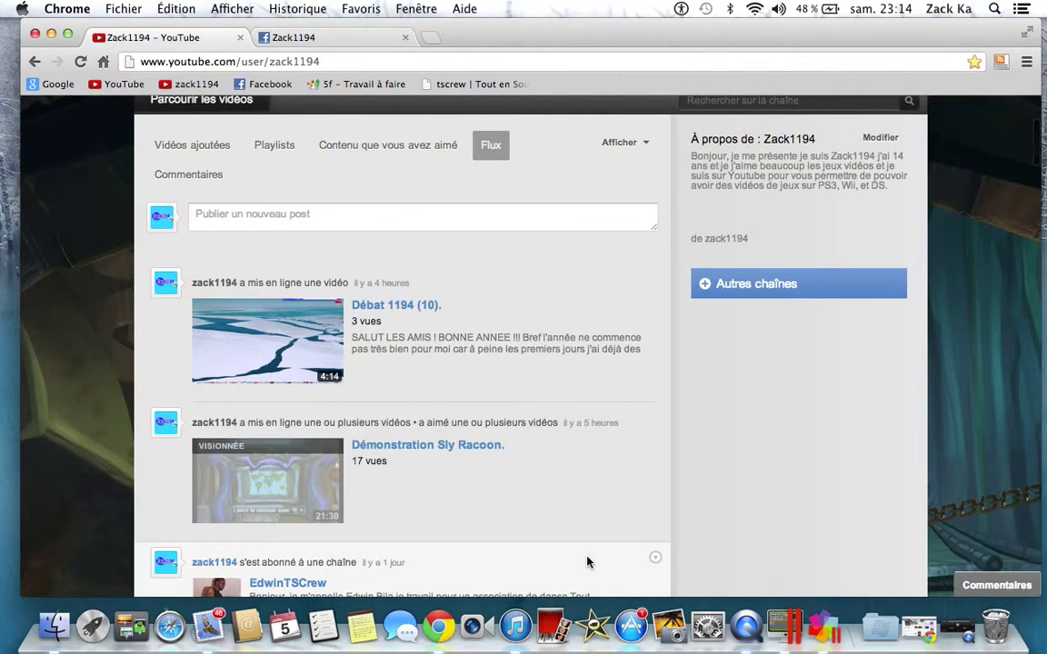
pyautogui.scroll(-4, 586, 562)
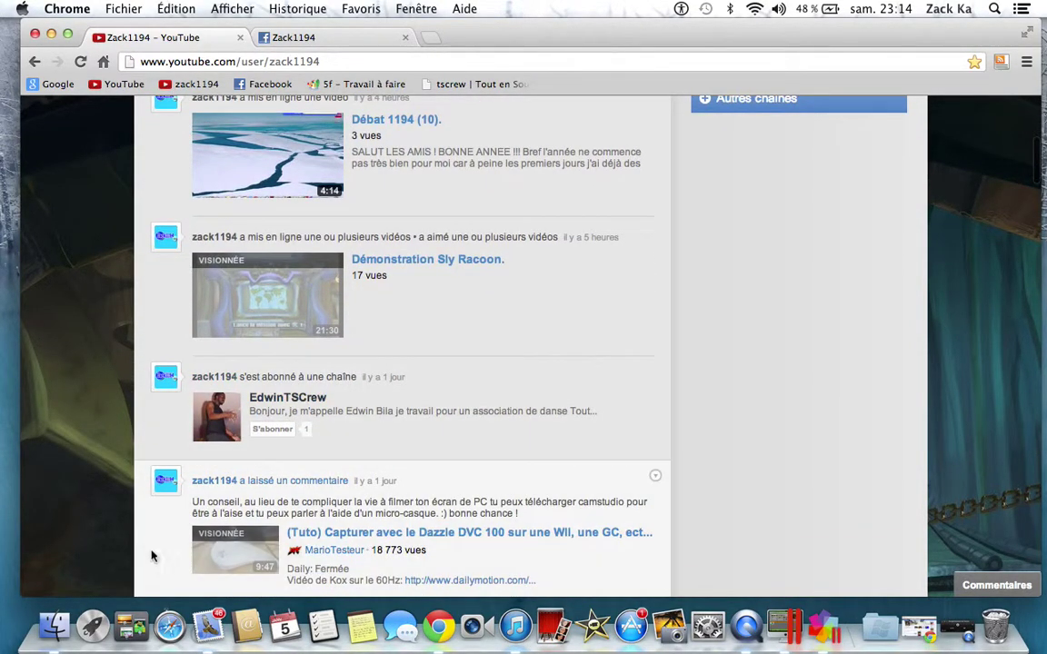
pyautogui.scroll(-20, 467, 393)
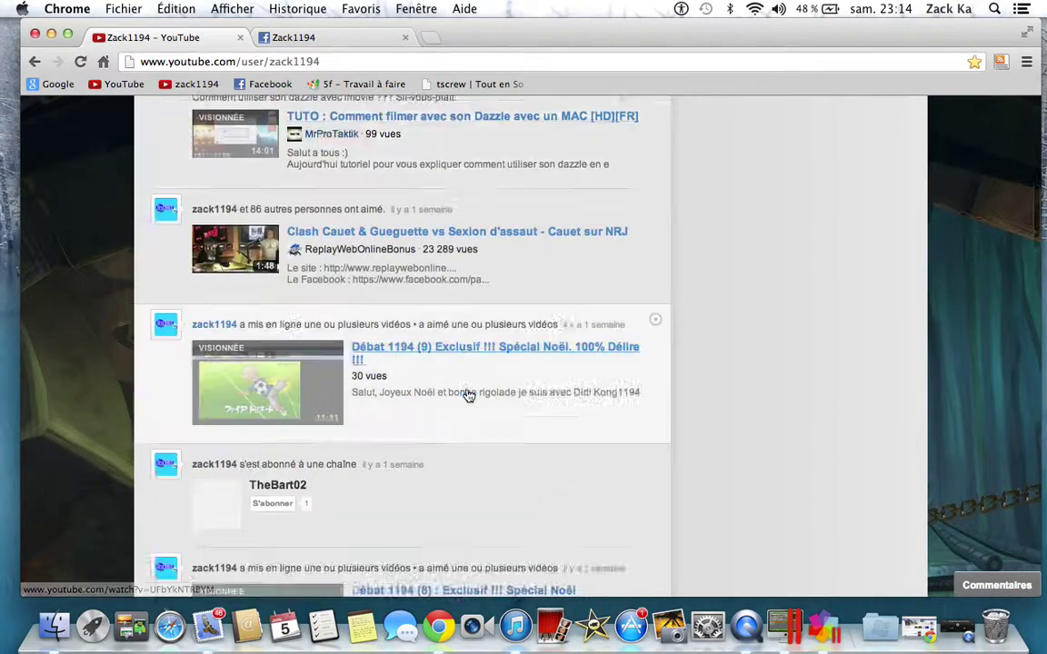
pyautogui.scroll(-20, 467, 394)
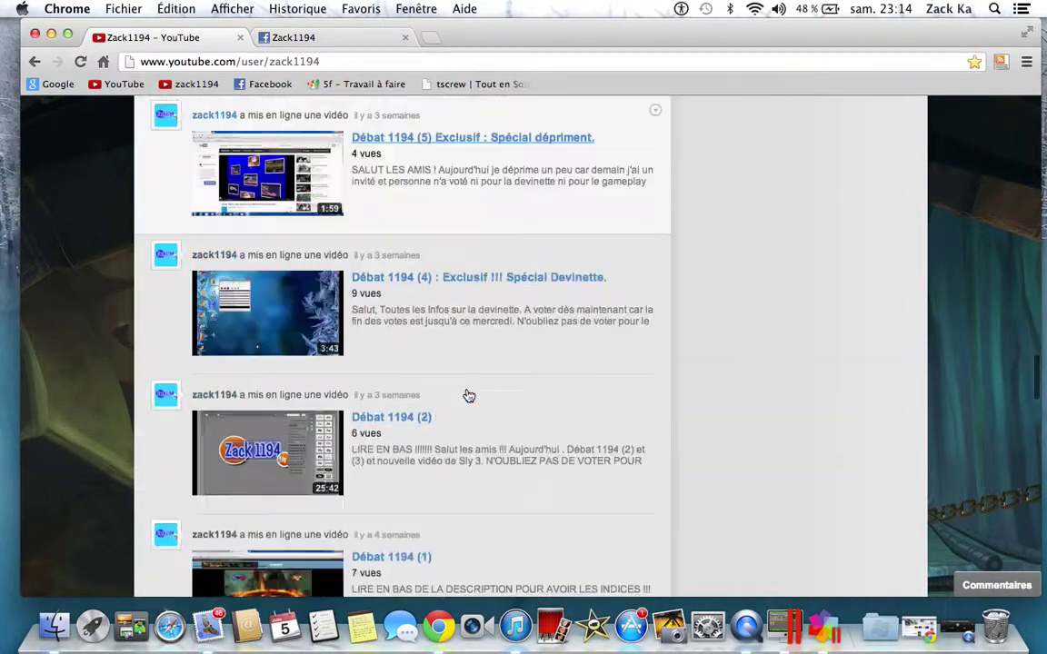
pyautogui.scroll(20, 467, 393)
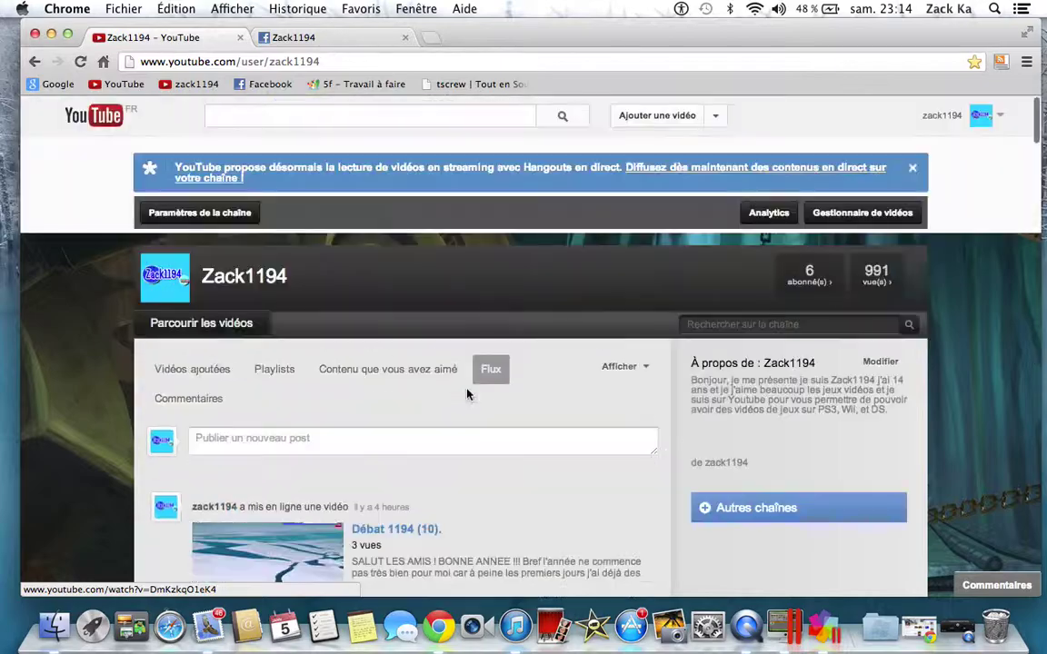
pyautogui.scroll(-4, 467, 393)
pyautogui.scroll(-5, 467, 394)
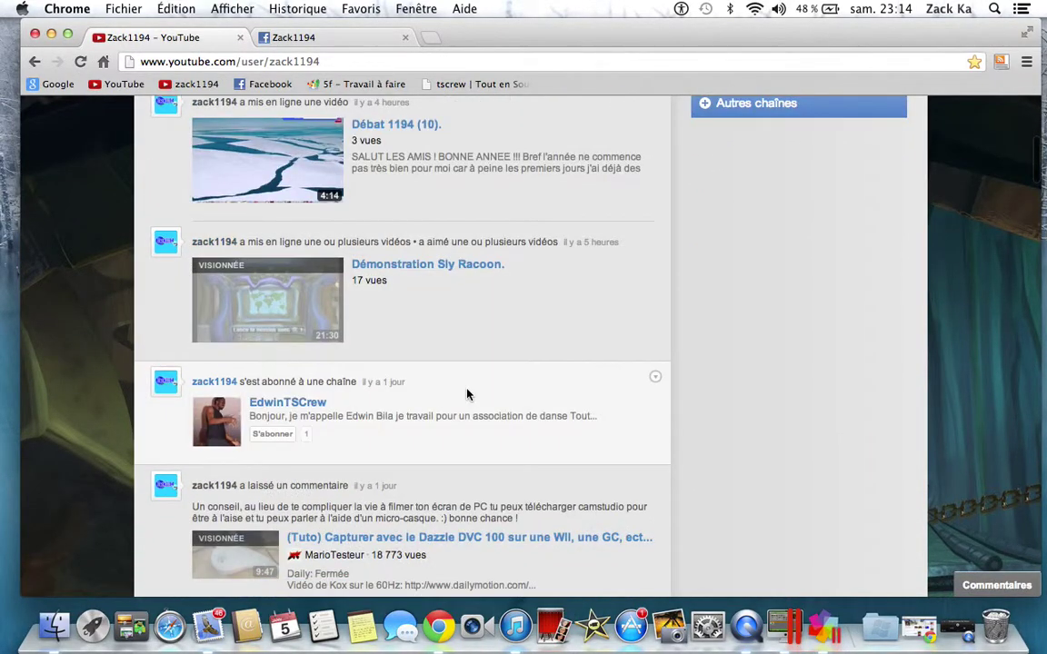
pyautogui.scroll(-6, 388, 285)
pyautogui.scroll(-6, 391, 283)
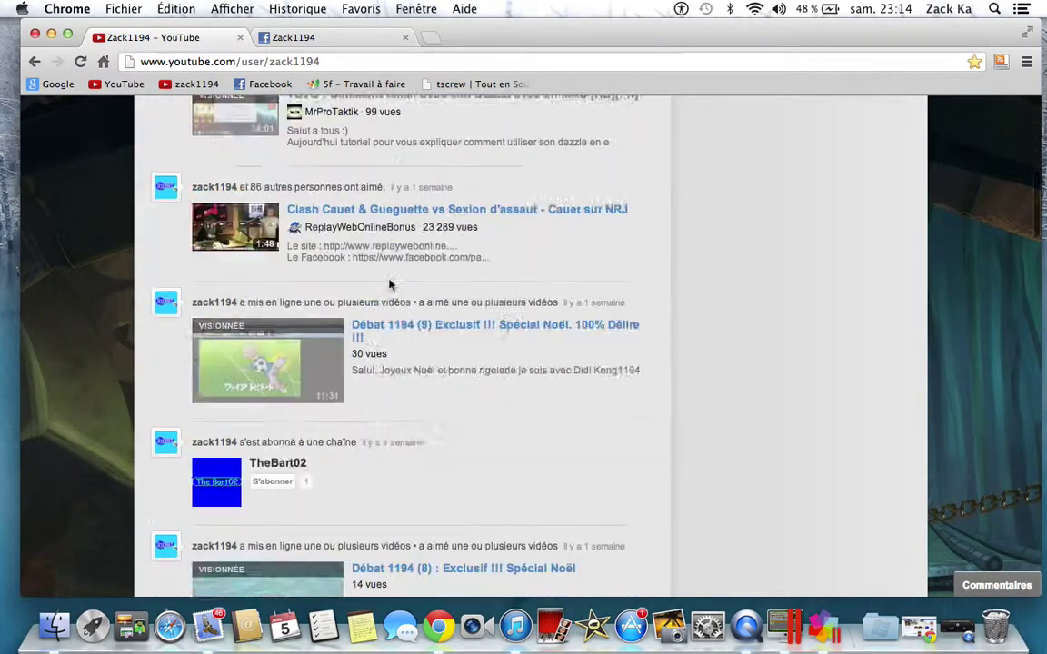
pyautogui.scroll(20, 391, 283)
# Step: Search YouTube for "Boybanda III" using the suggested search term
pyautogui.click(368, 108)
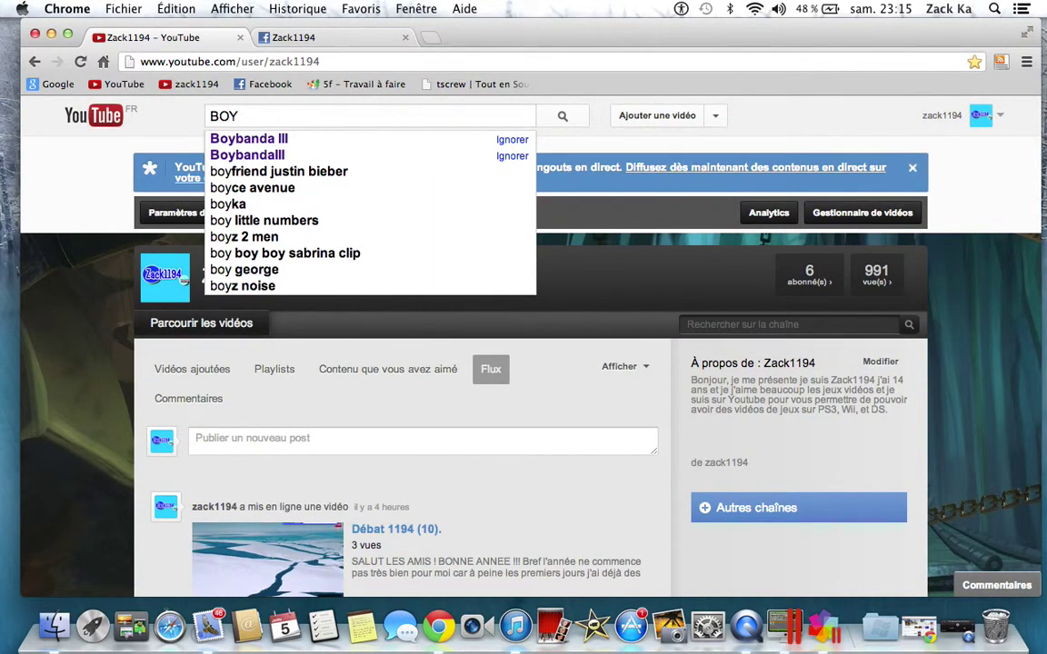
pyautogui.press('Down')
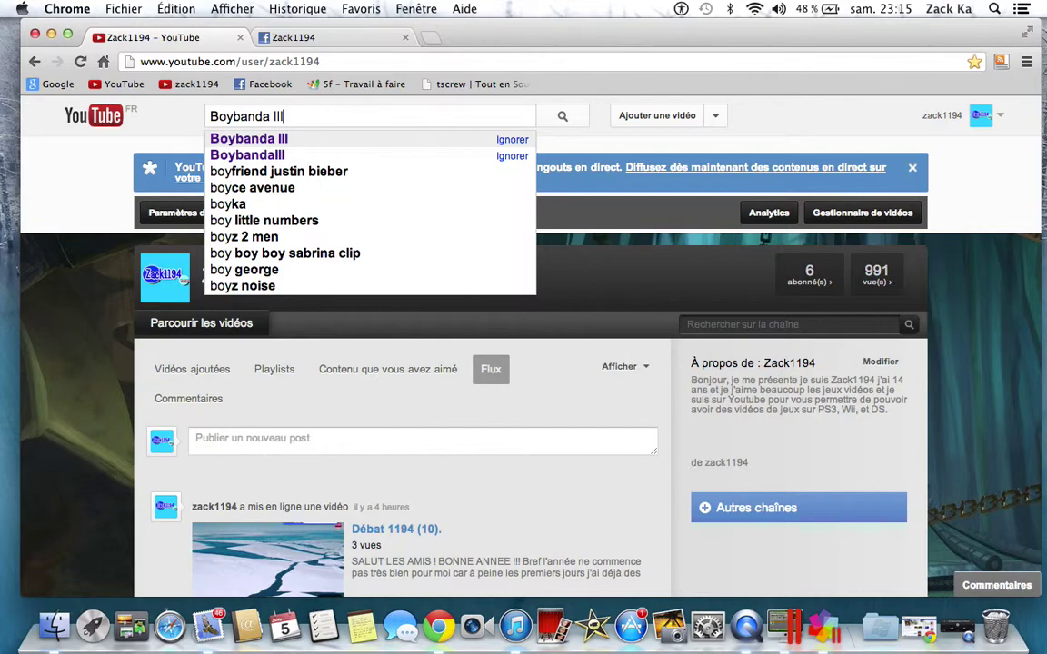
pyautogui.press('Return')
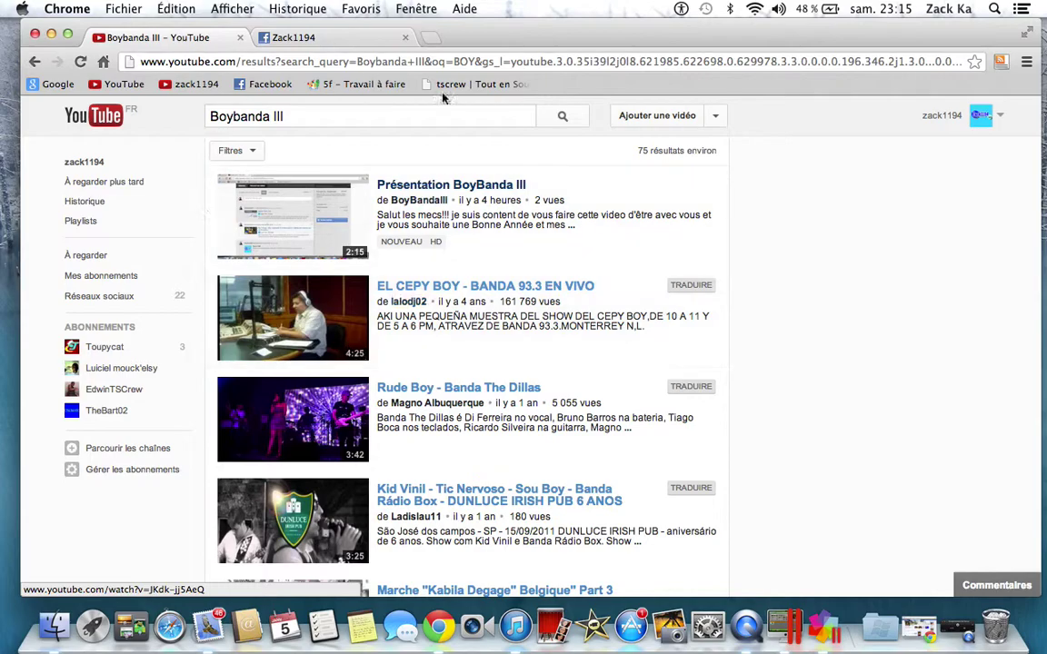
# Step: Clear the YouTube search text and switch to QuickTime Player
pyautogui.moveTo(303, 117); pyautogui.dragTo(201, 116)
pyautogui.press('BackSpace')
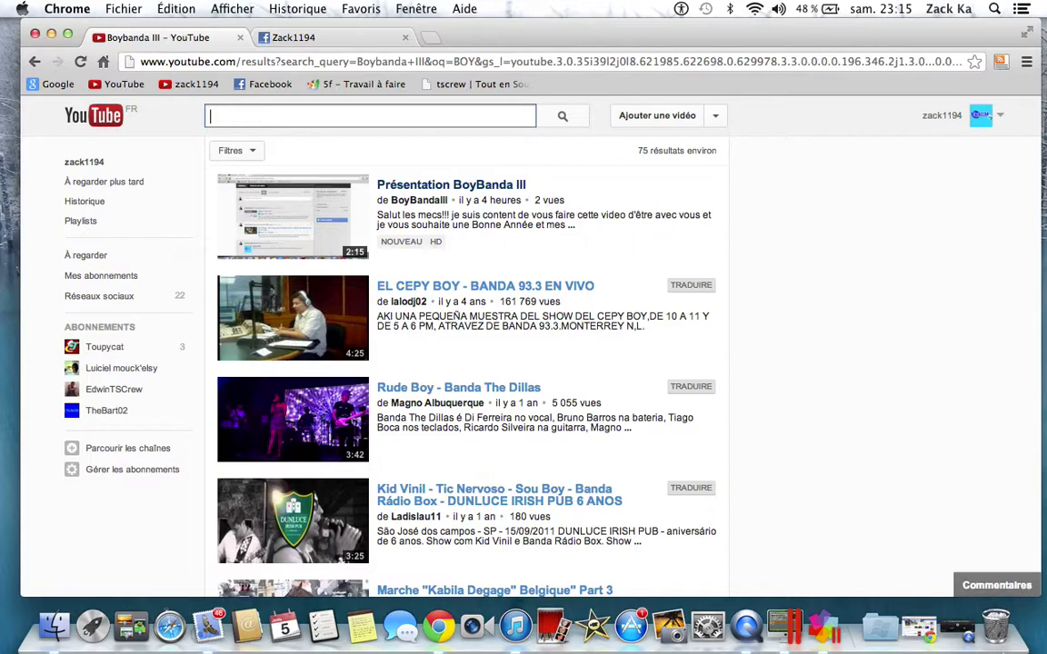
pyautogui.click(961, 638)
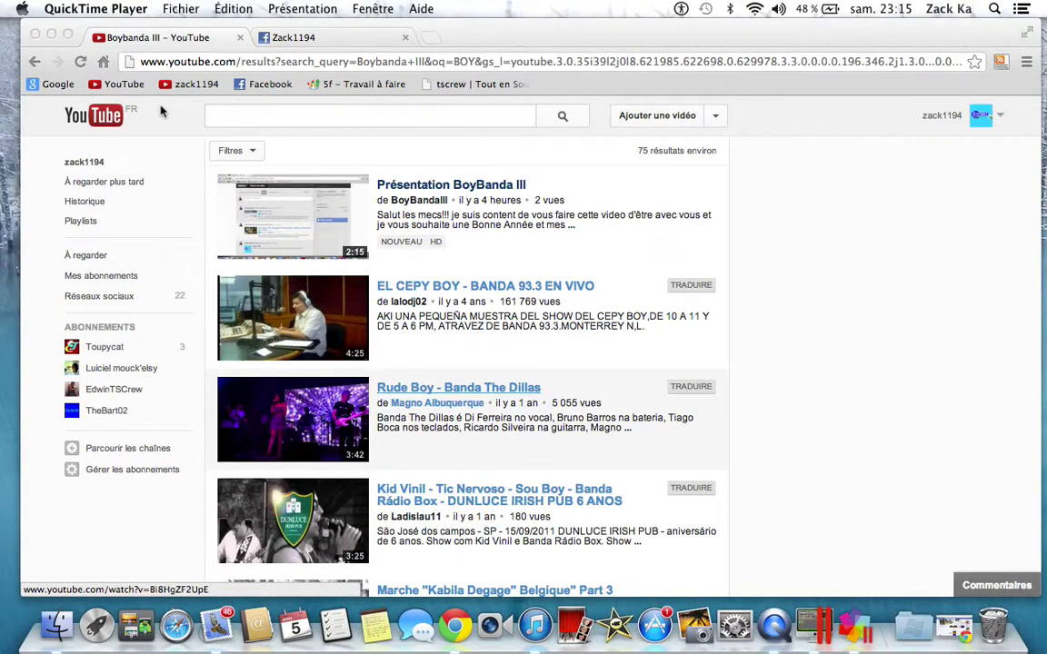